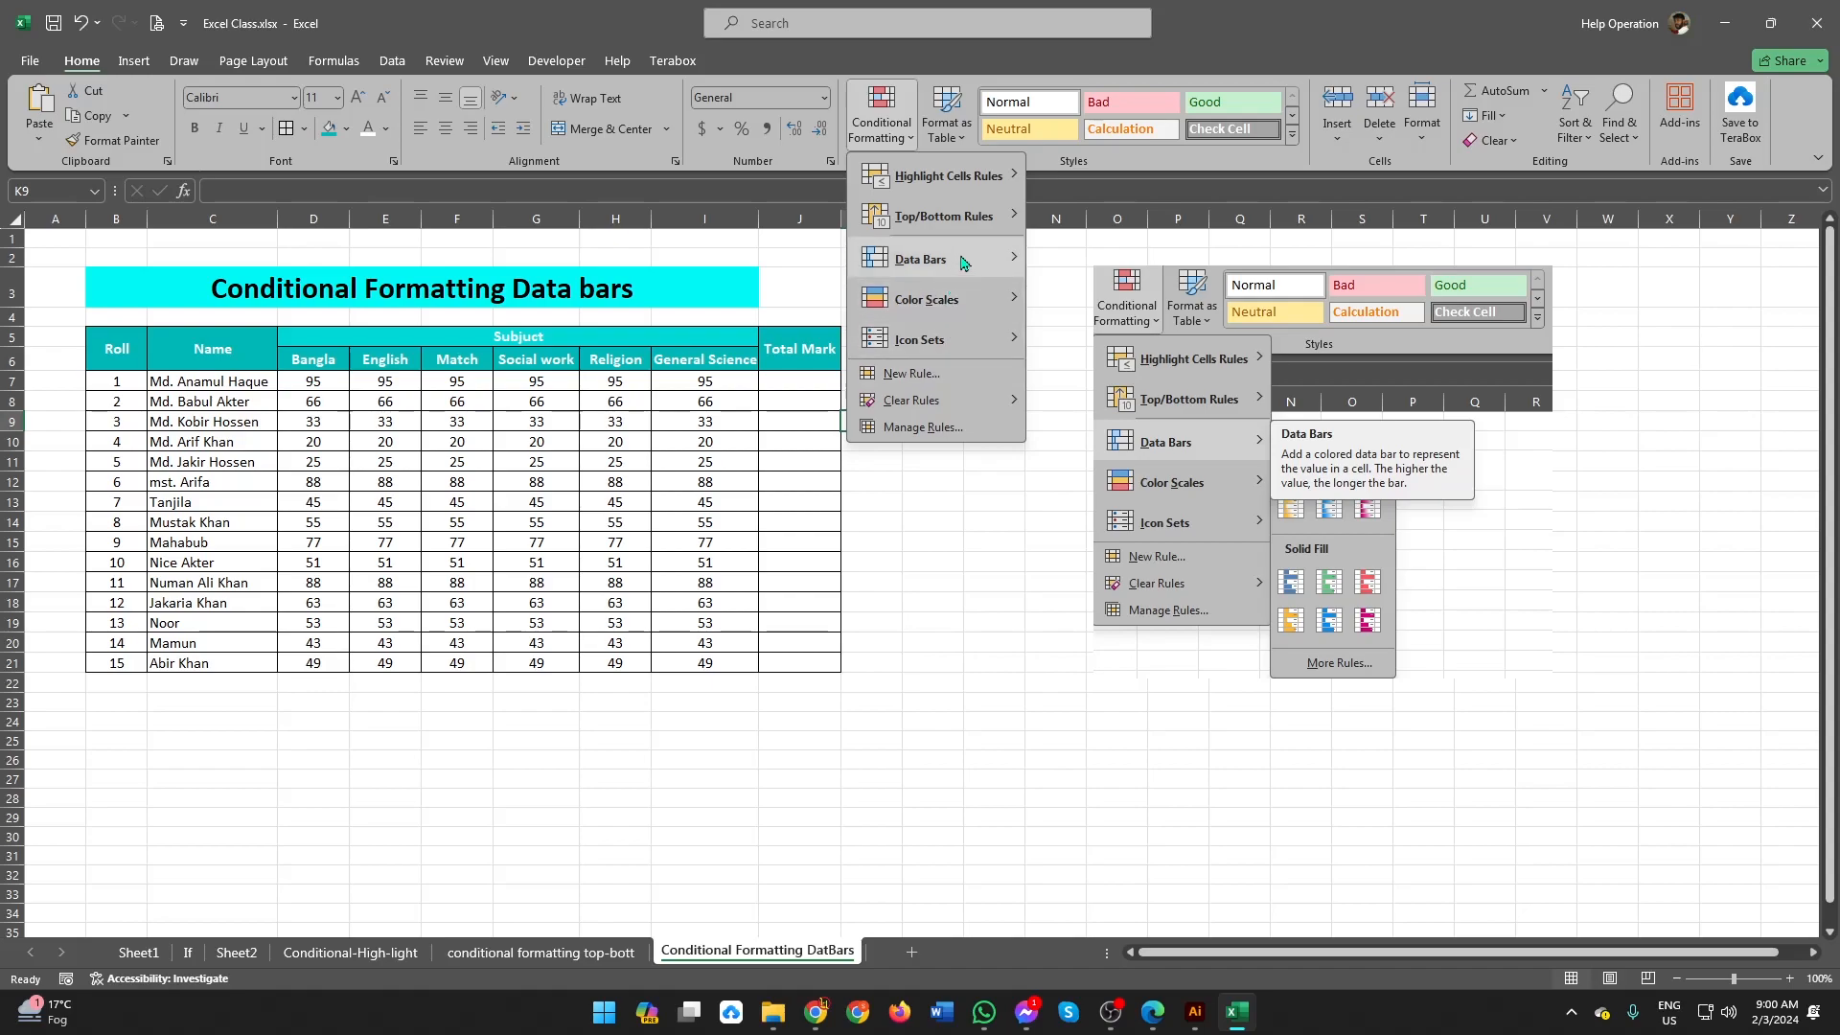
Step: Apply the gradient-fill Blue Data Bar conditional formatting to the Bangla marks in D7:D21
{"action": "mouse_move", "coordinate": [963, 261]}
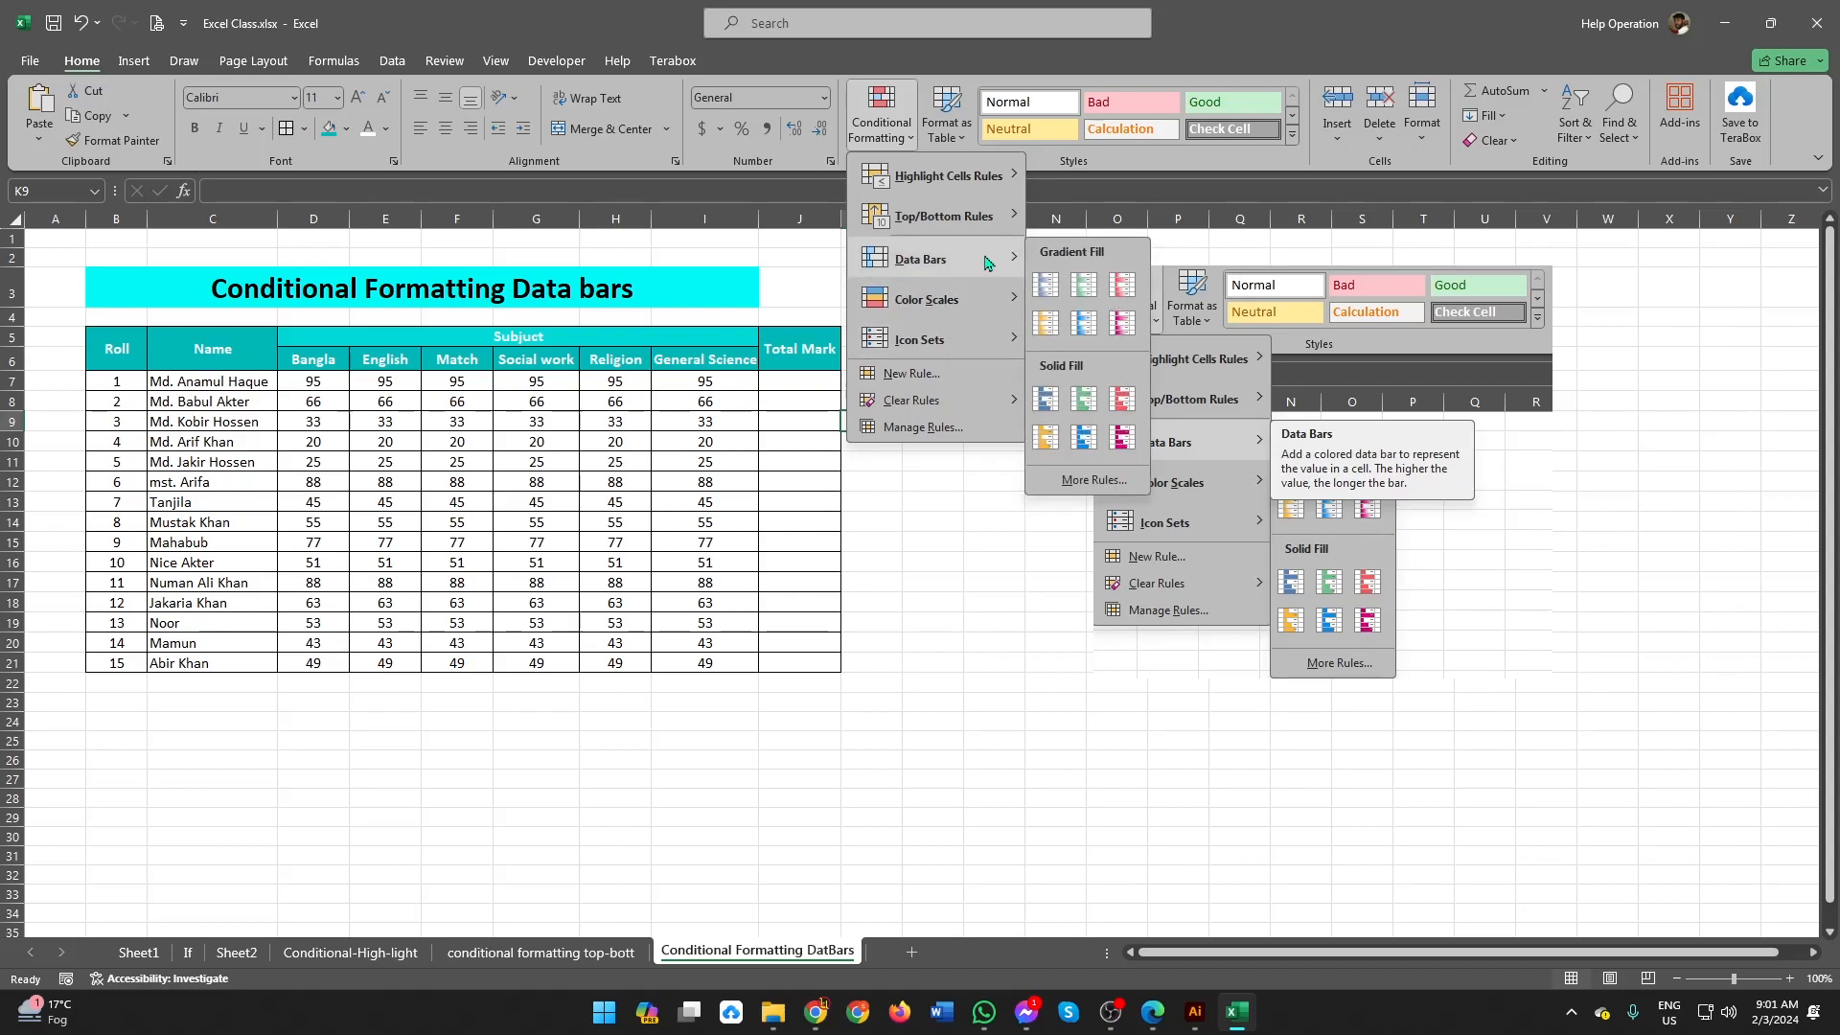
{"action": "left_click_drag", "start_coordinate": [313, 381], "coordinate": [289, 655]}
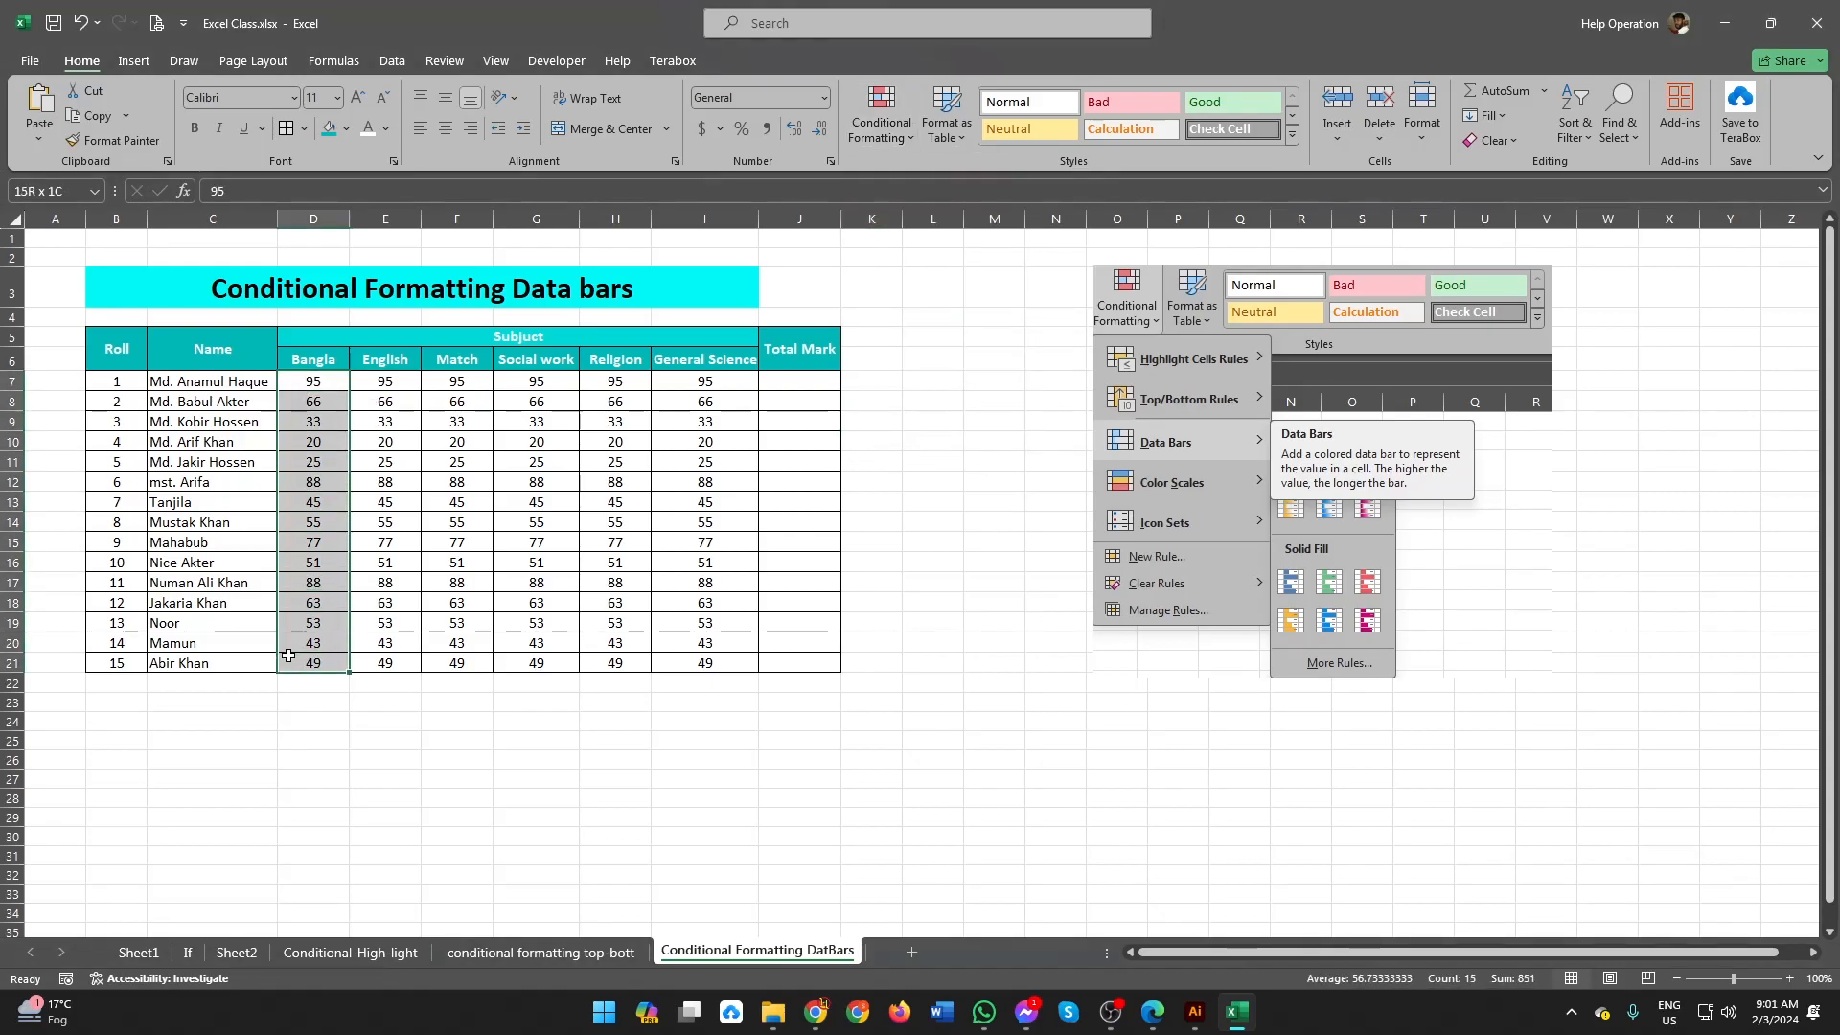
{"action": "left_click", "coordinate": [881, 117]}
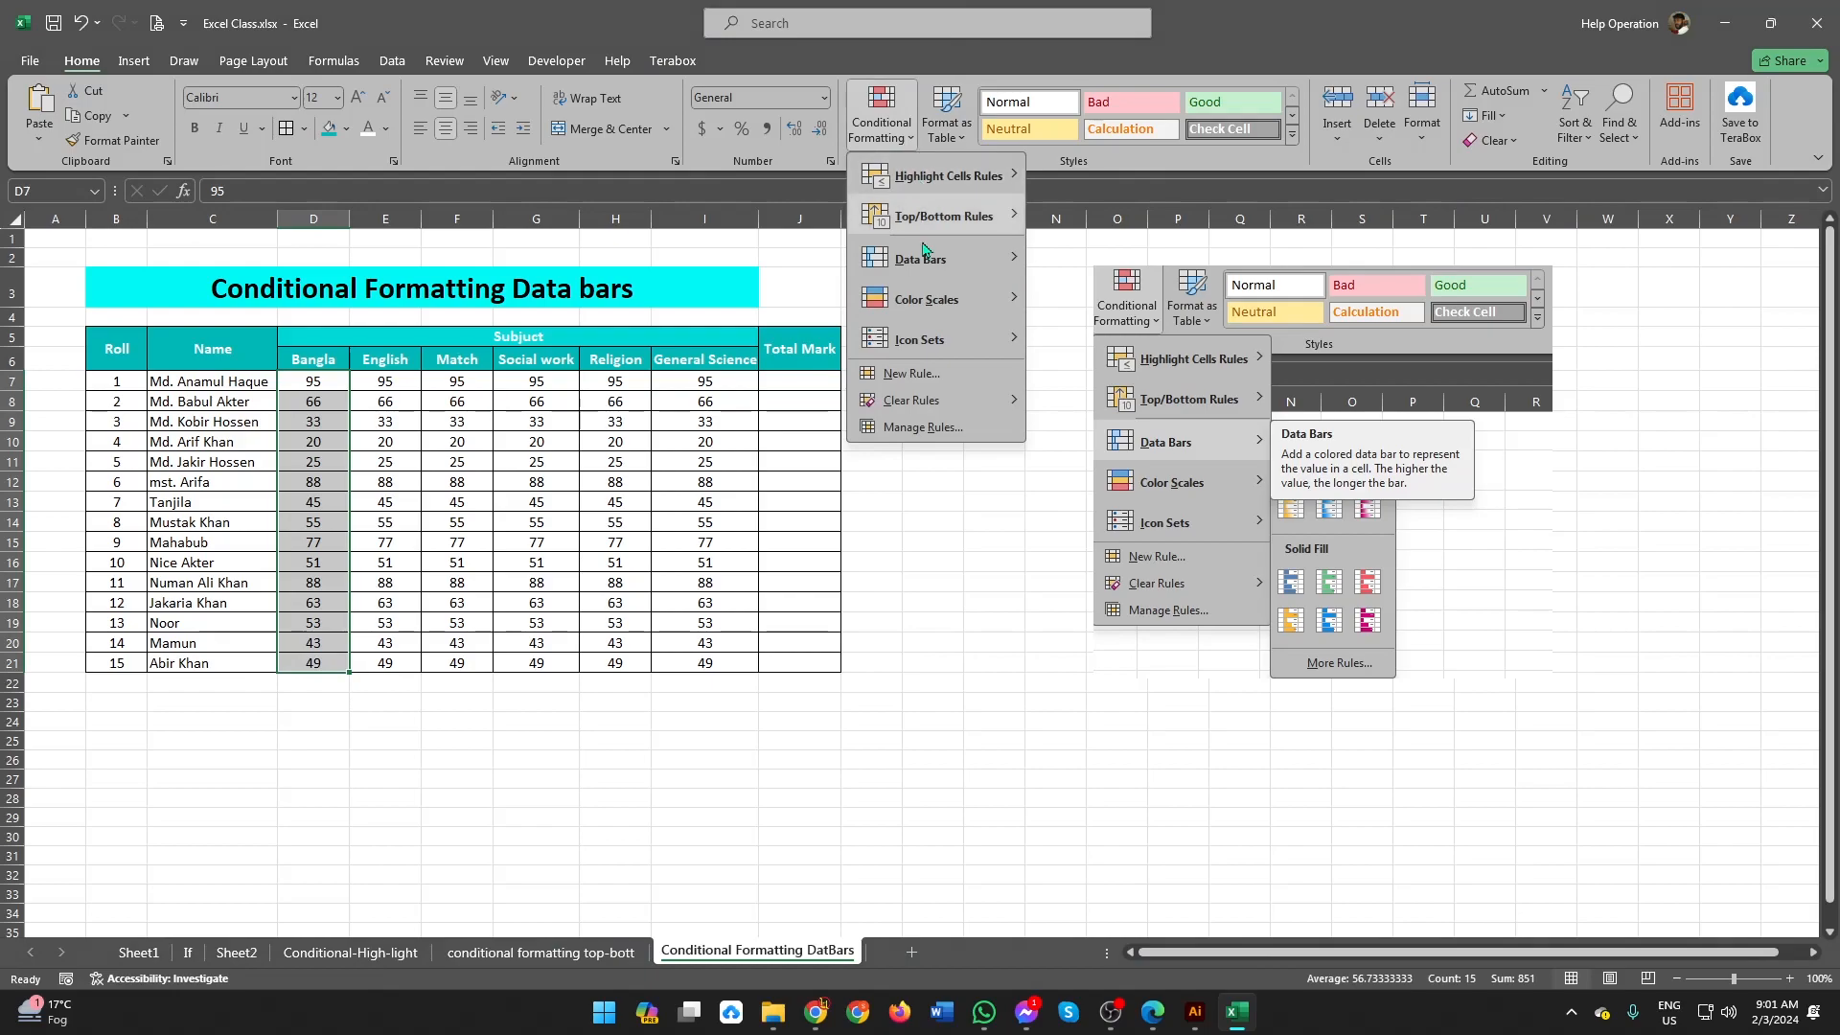
{"action": "mouse_move", "coordinate": [953, 264]}
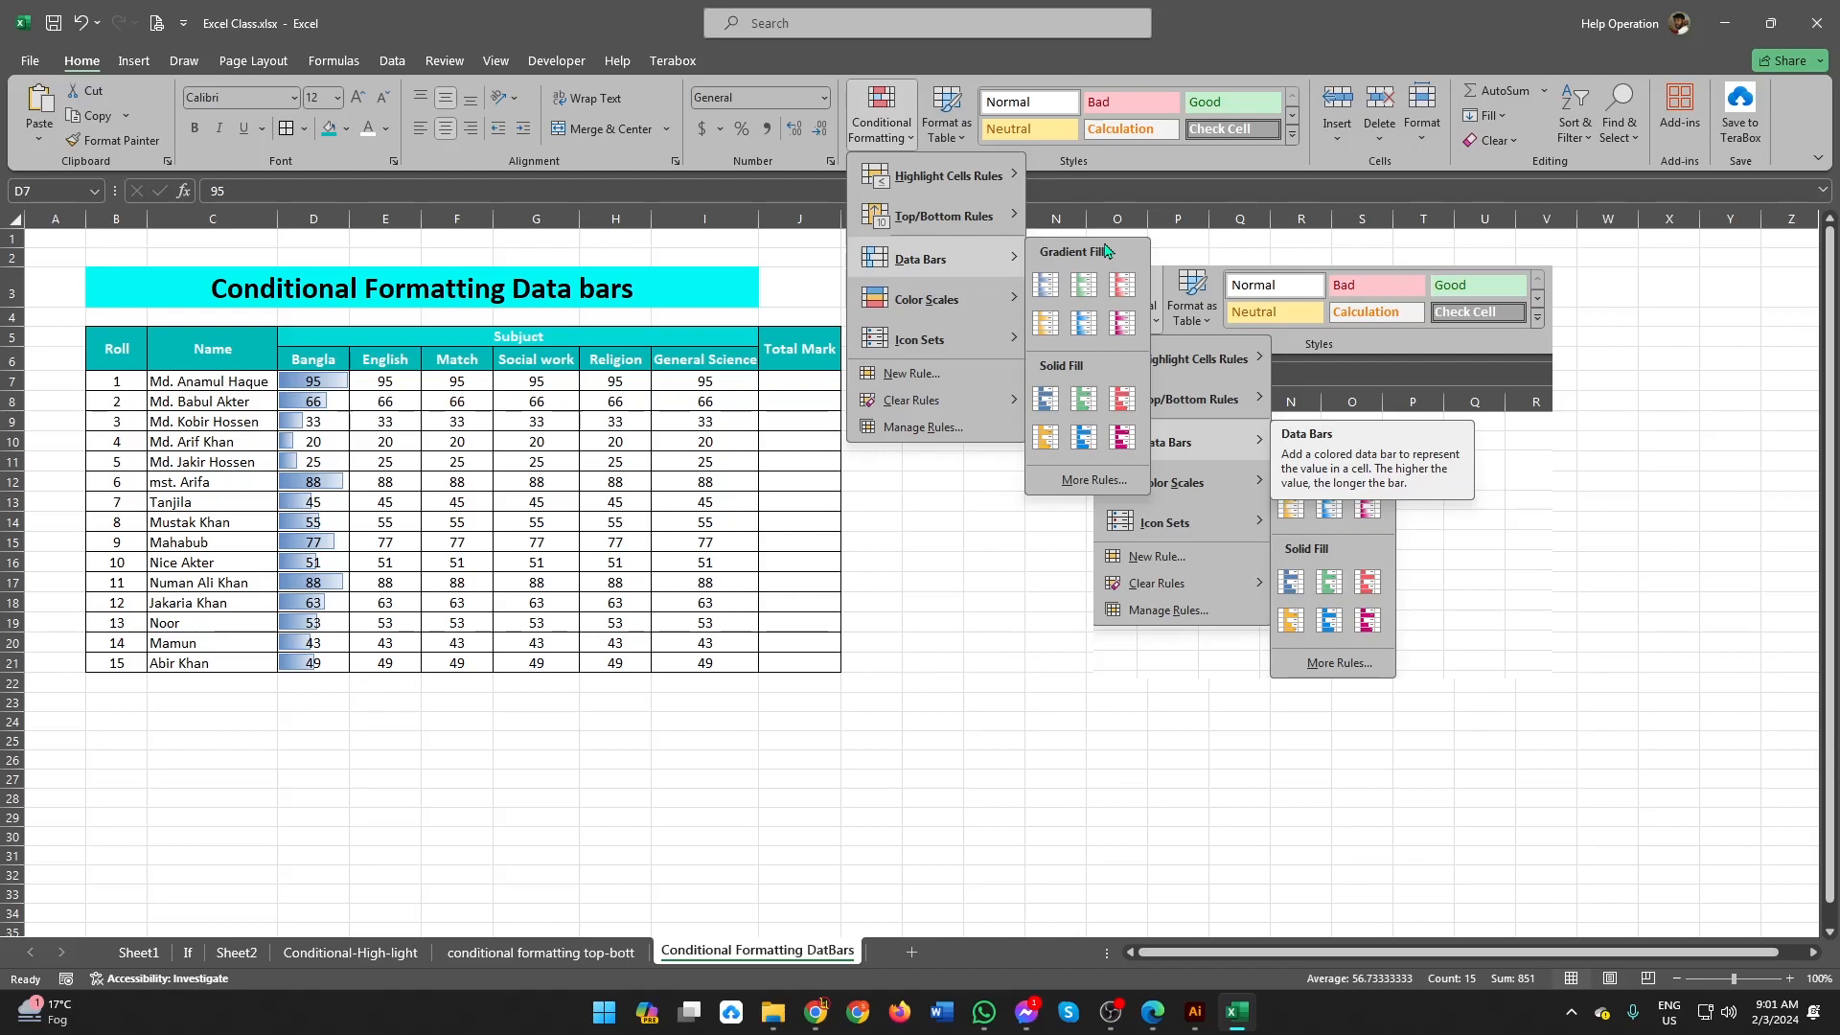
{"action": "left_click", "coordinate": [1049, 289]}
{"action": "scroll", "coordinate": [290, 432], "scroll_direction": "up", "scroll_amount": 5}
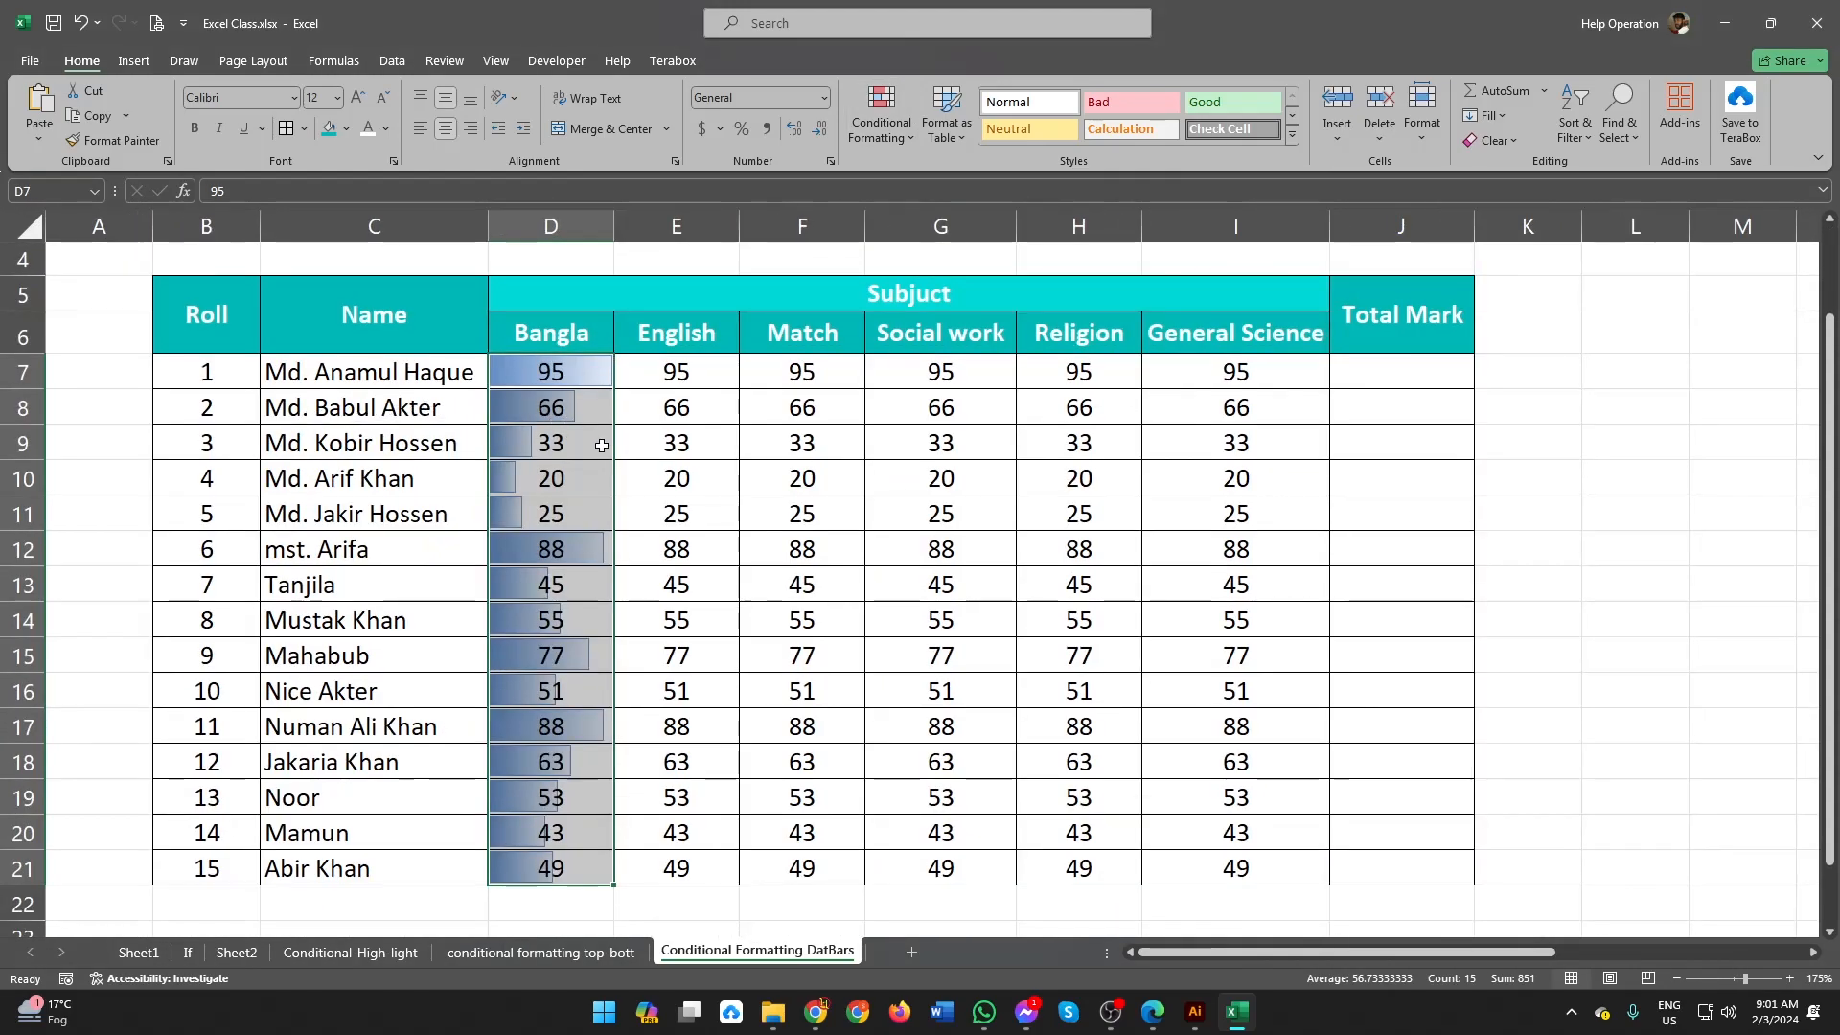
Step: Widen column D across the sheet to compare the Bangla data bars, and undo the width change
{"action": "left_click", "coordinate": [600, 440]}
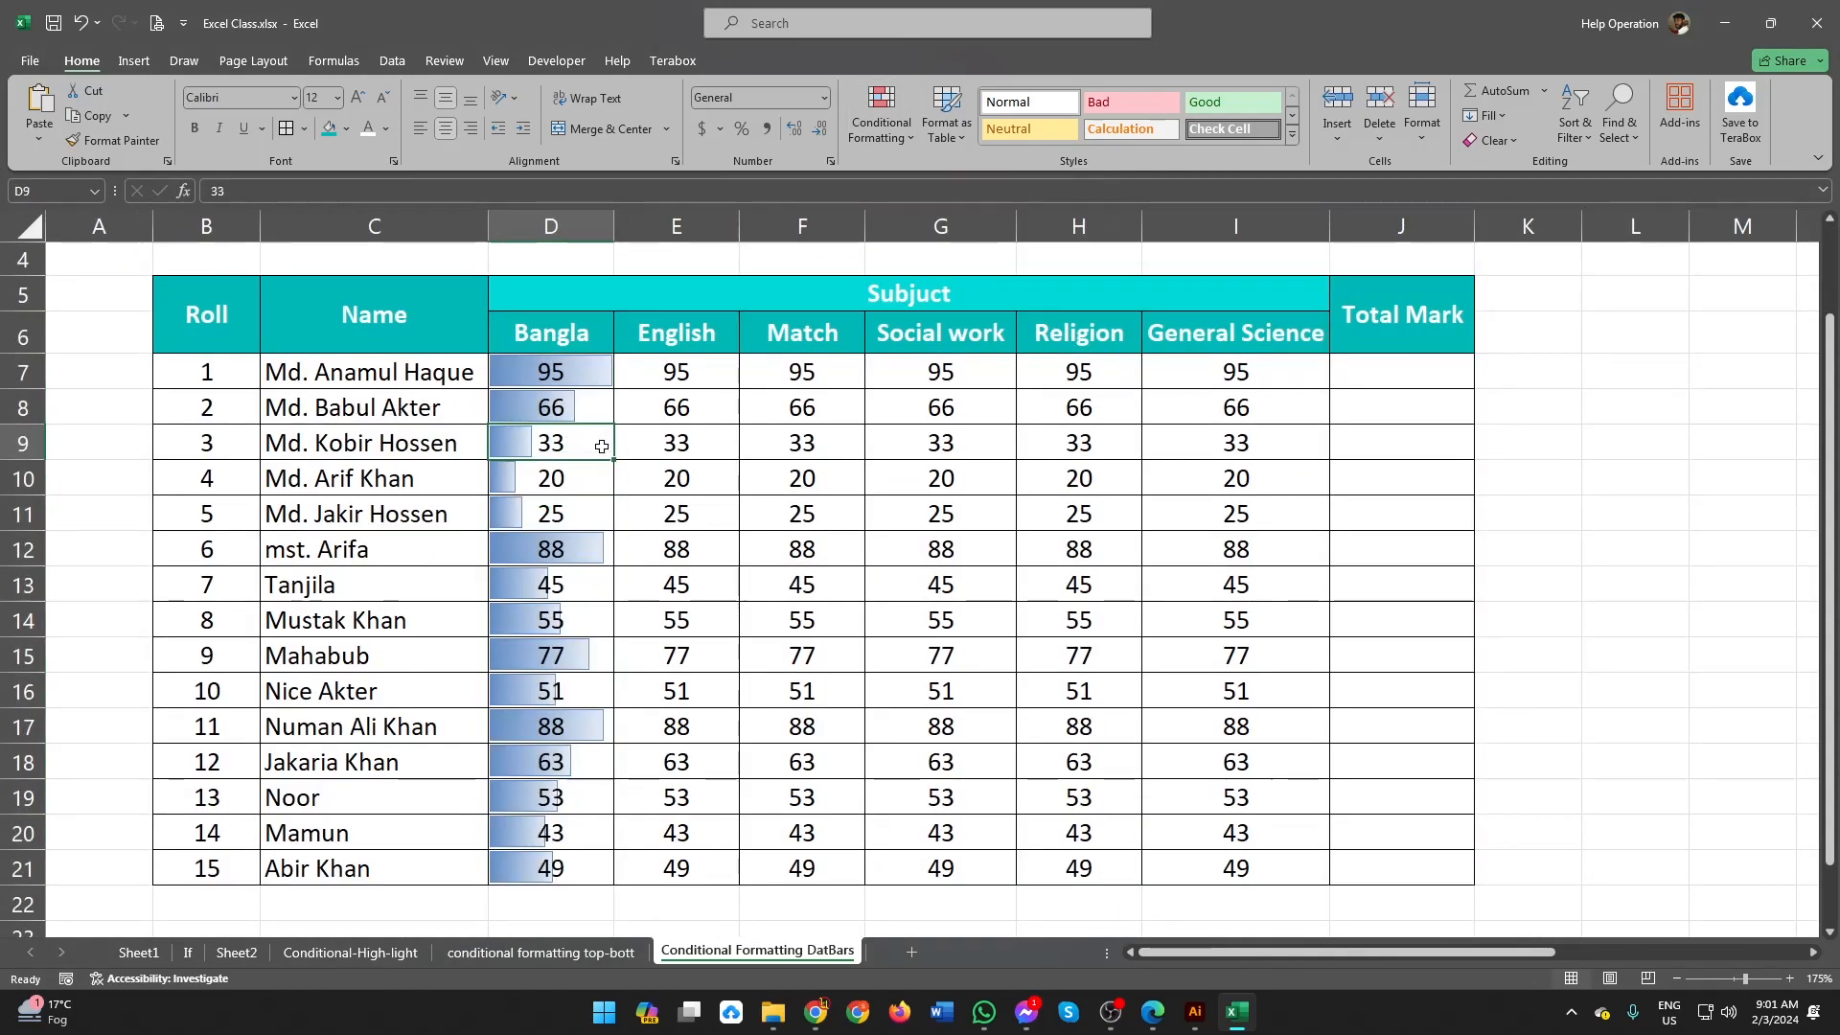
{"action": "left_click", "coordinate": [551, 383]}
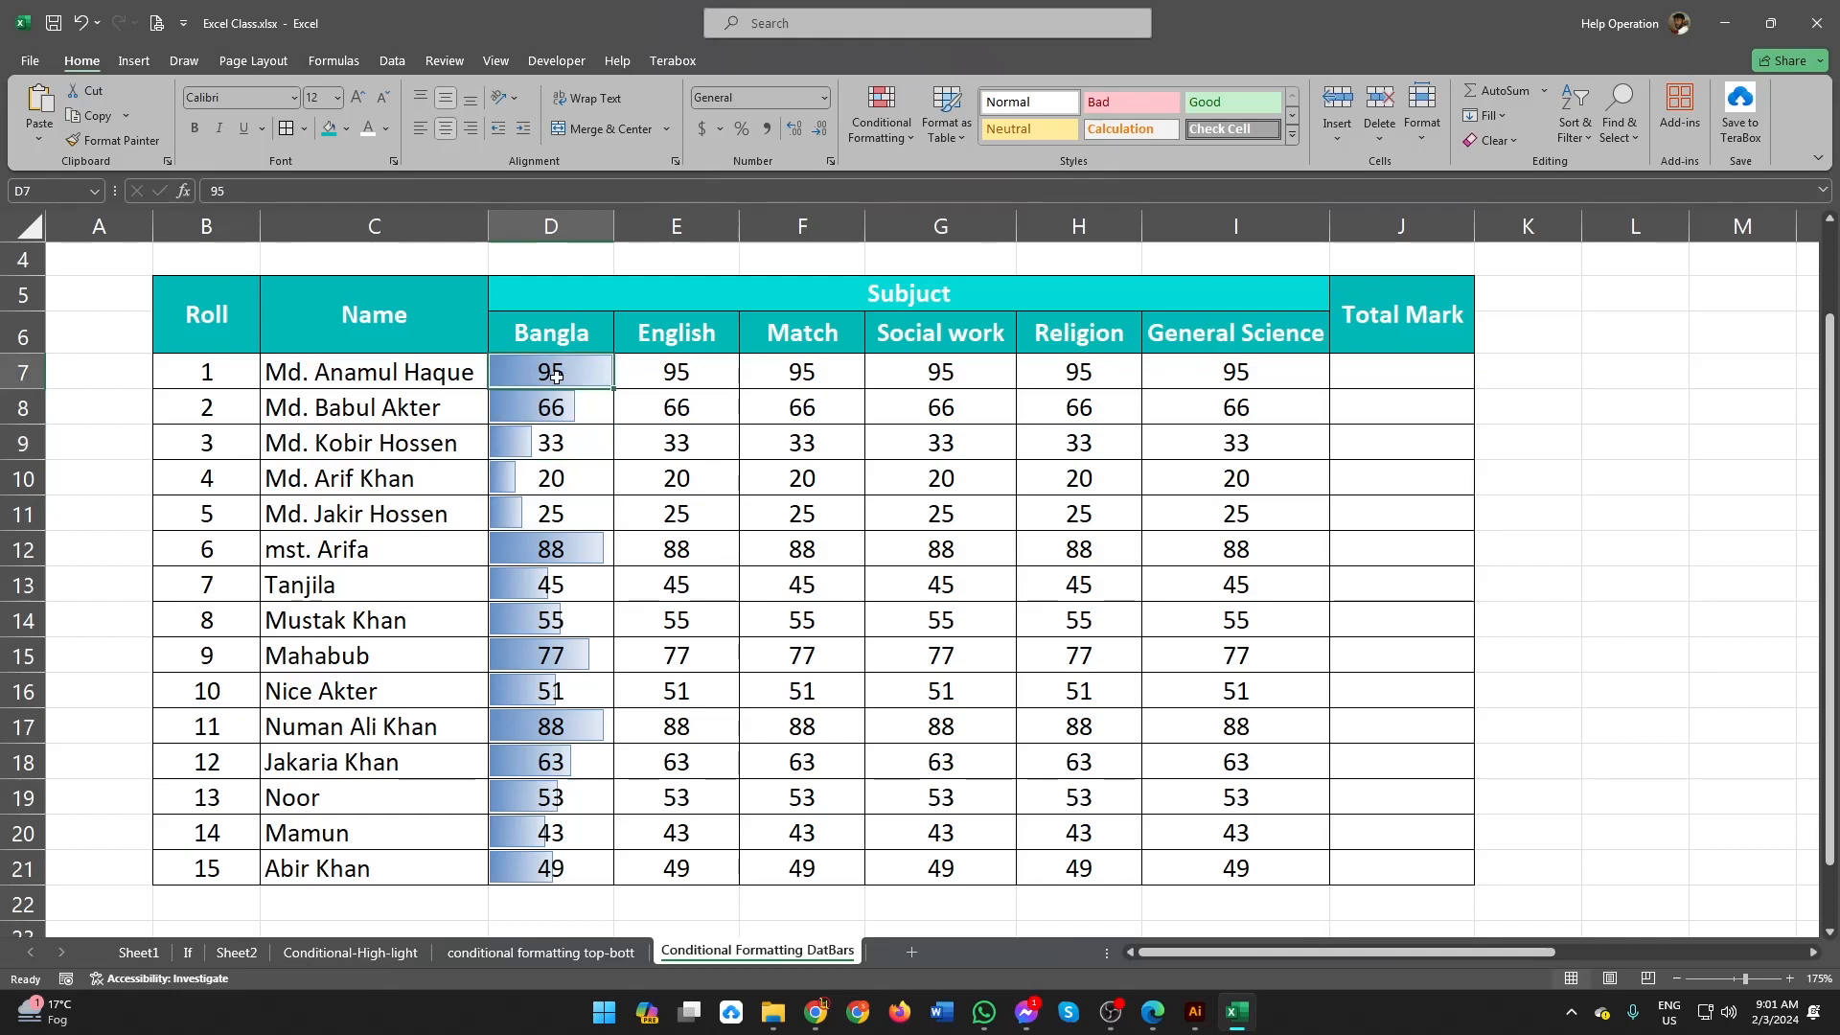
{"action": "left_click_drag", "start_coordinate": [614, 227], "coordinate": [1300, 287]}
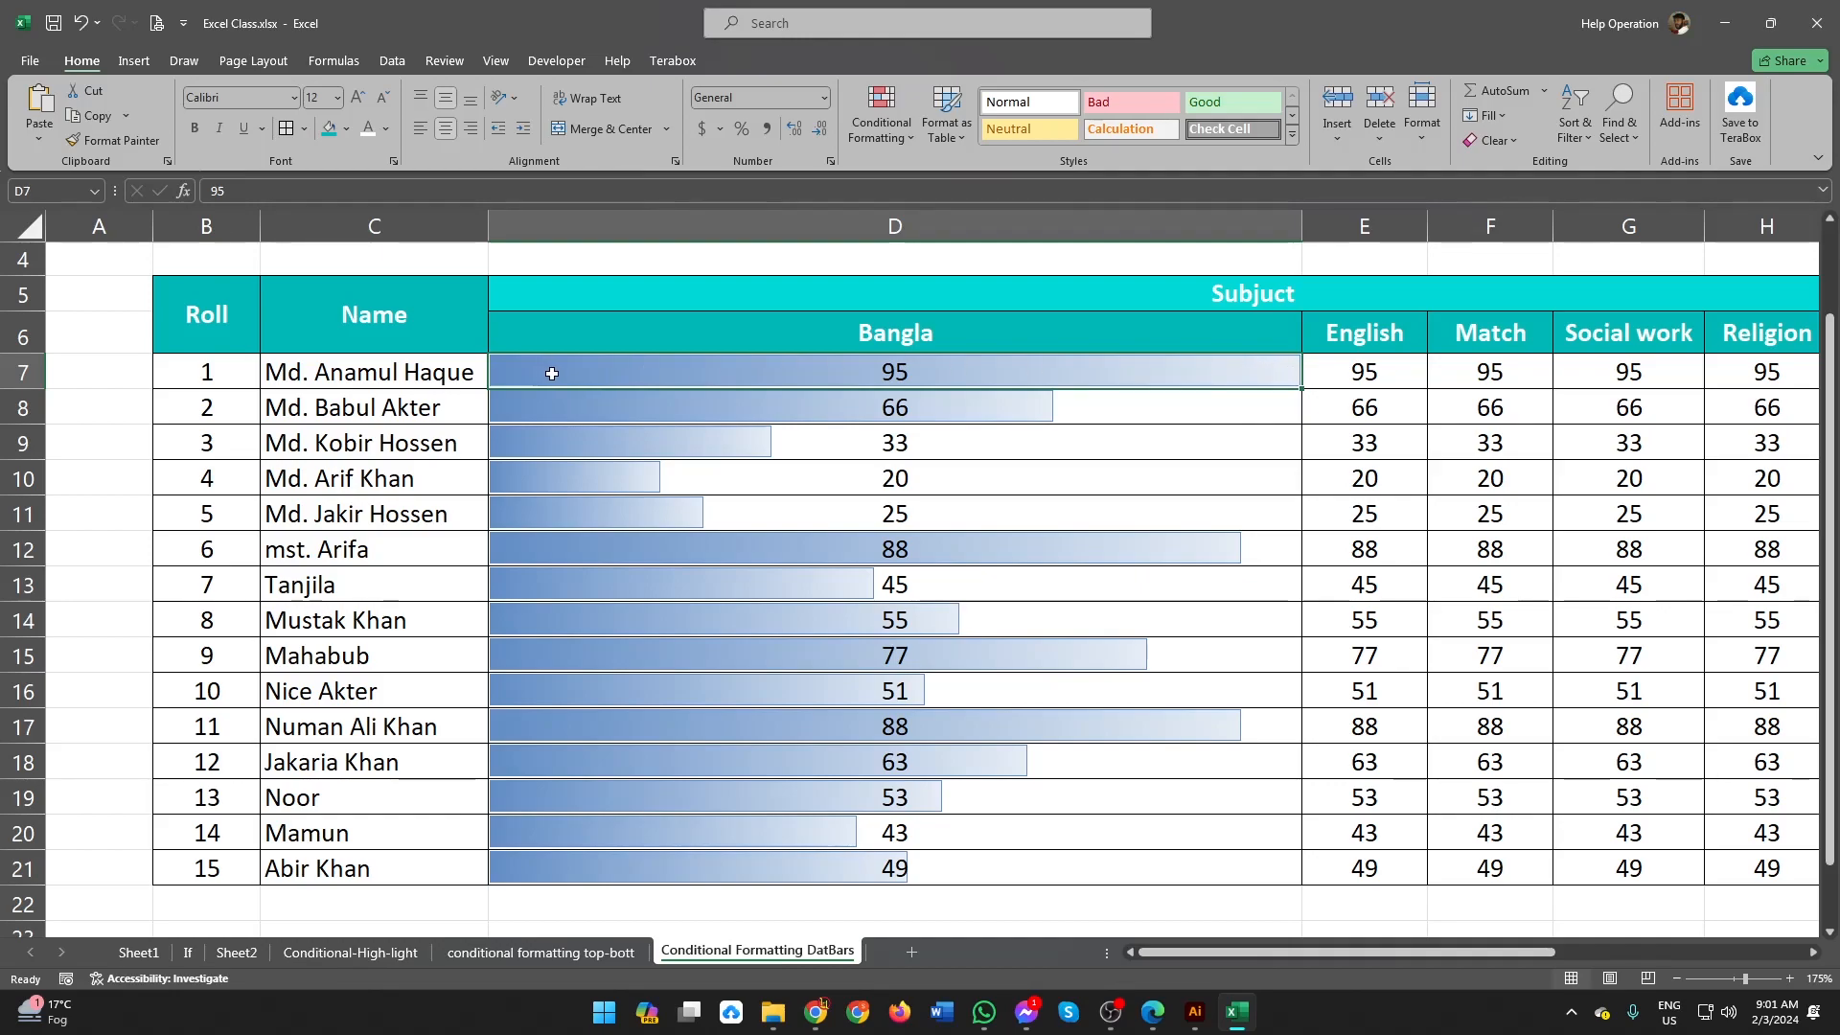
{"action": "key", "text": "ctrl+z"}
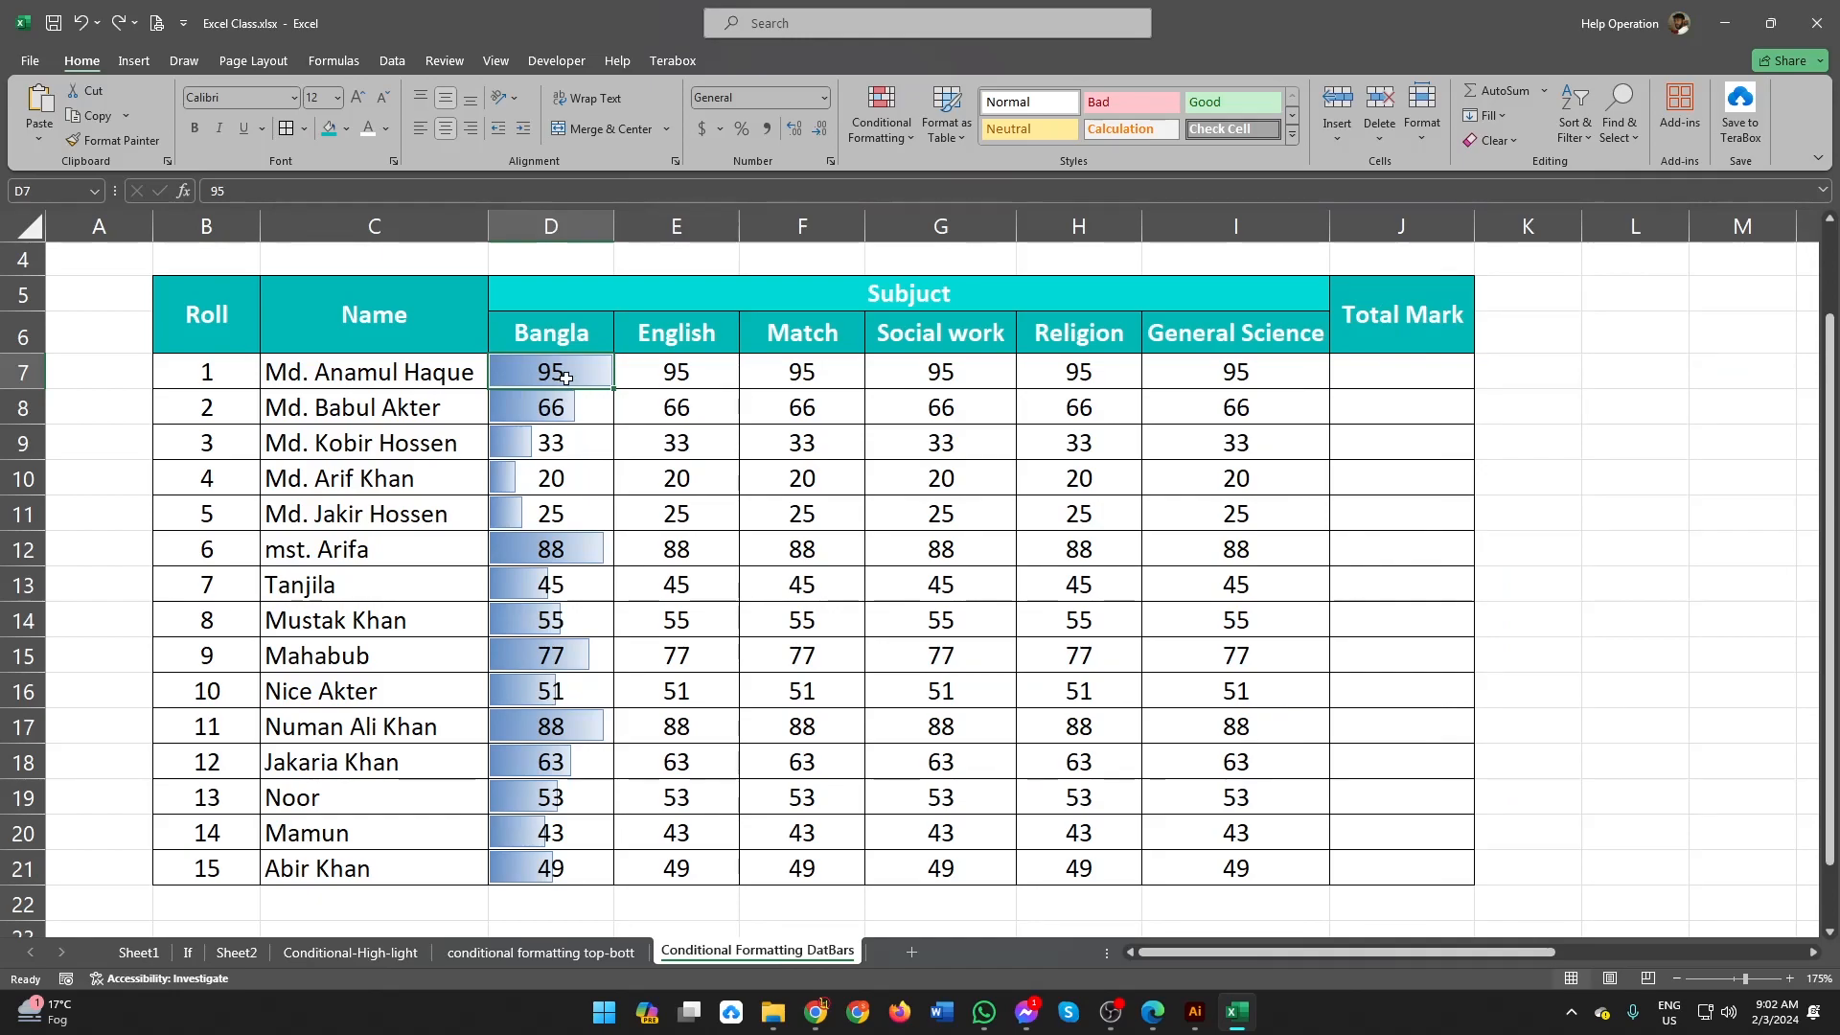
{"action": "left_click", "coordinate": [592, 554]}
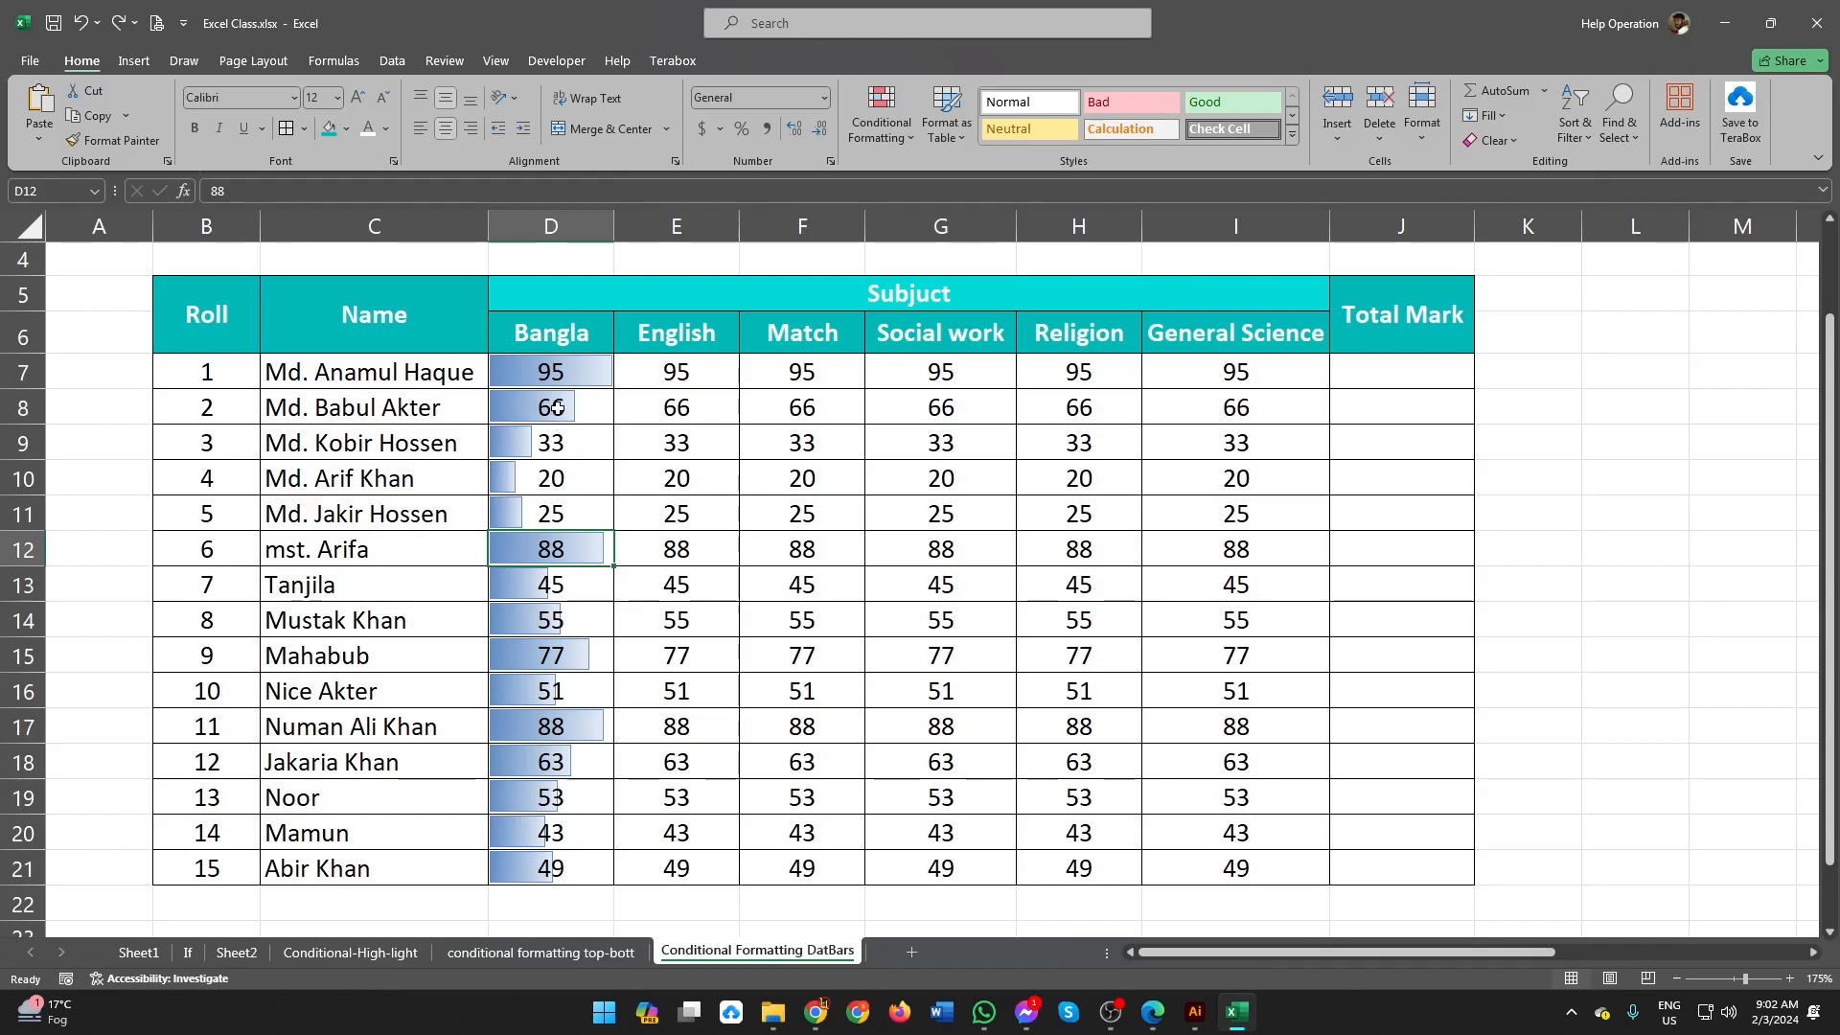
Step: Apply pink gradient-fill data bars to the English marks in E7:E21
{"action": "left_click_drag", "start_coordinate": [655, 373], "coordinate": [713, 860]}
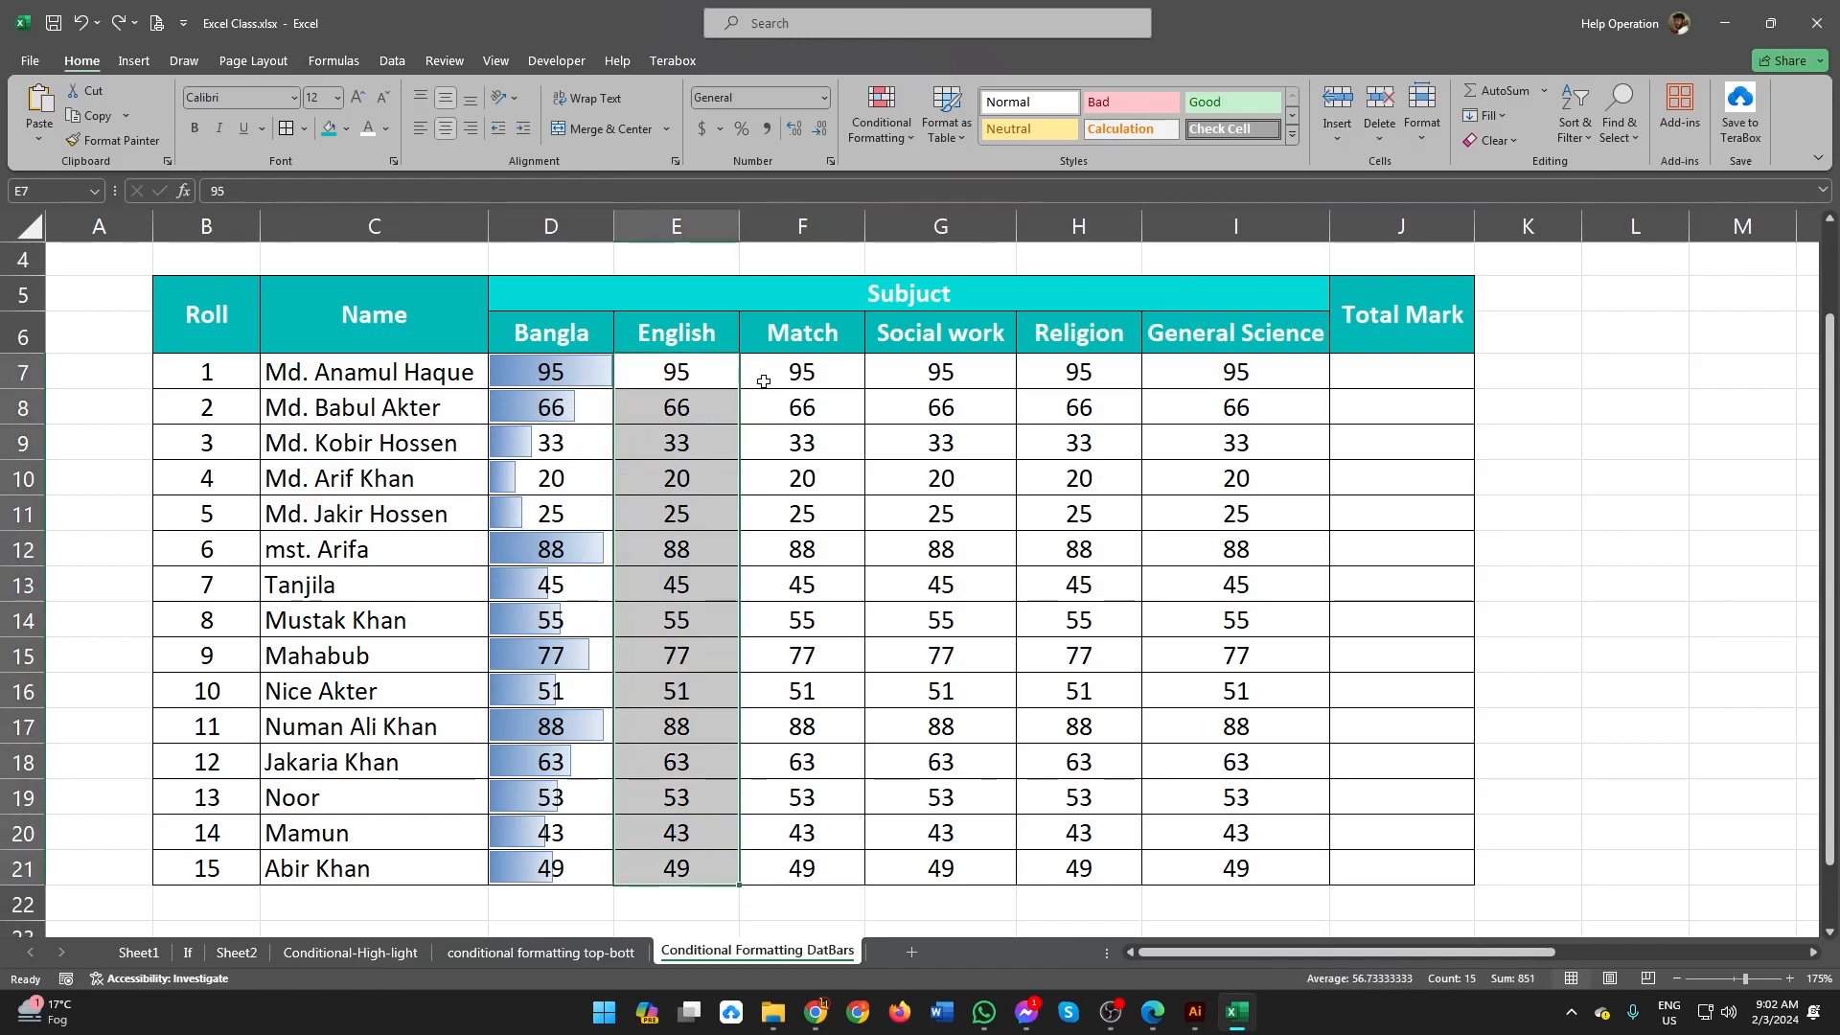
{"action": "left_click", "coordinate": [903, 137]}
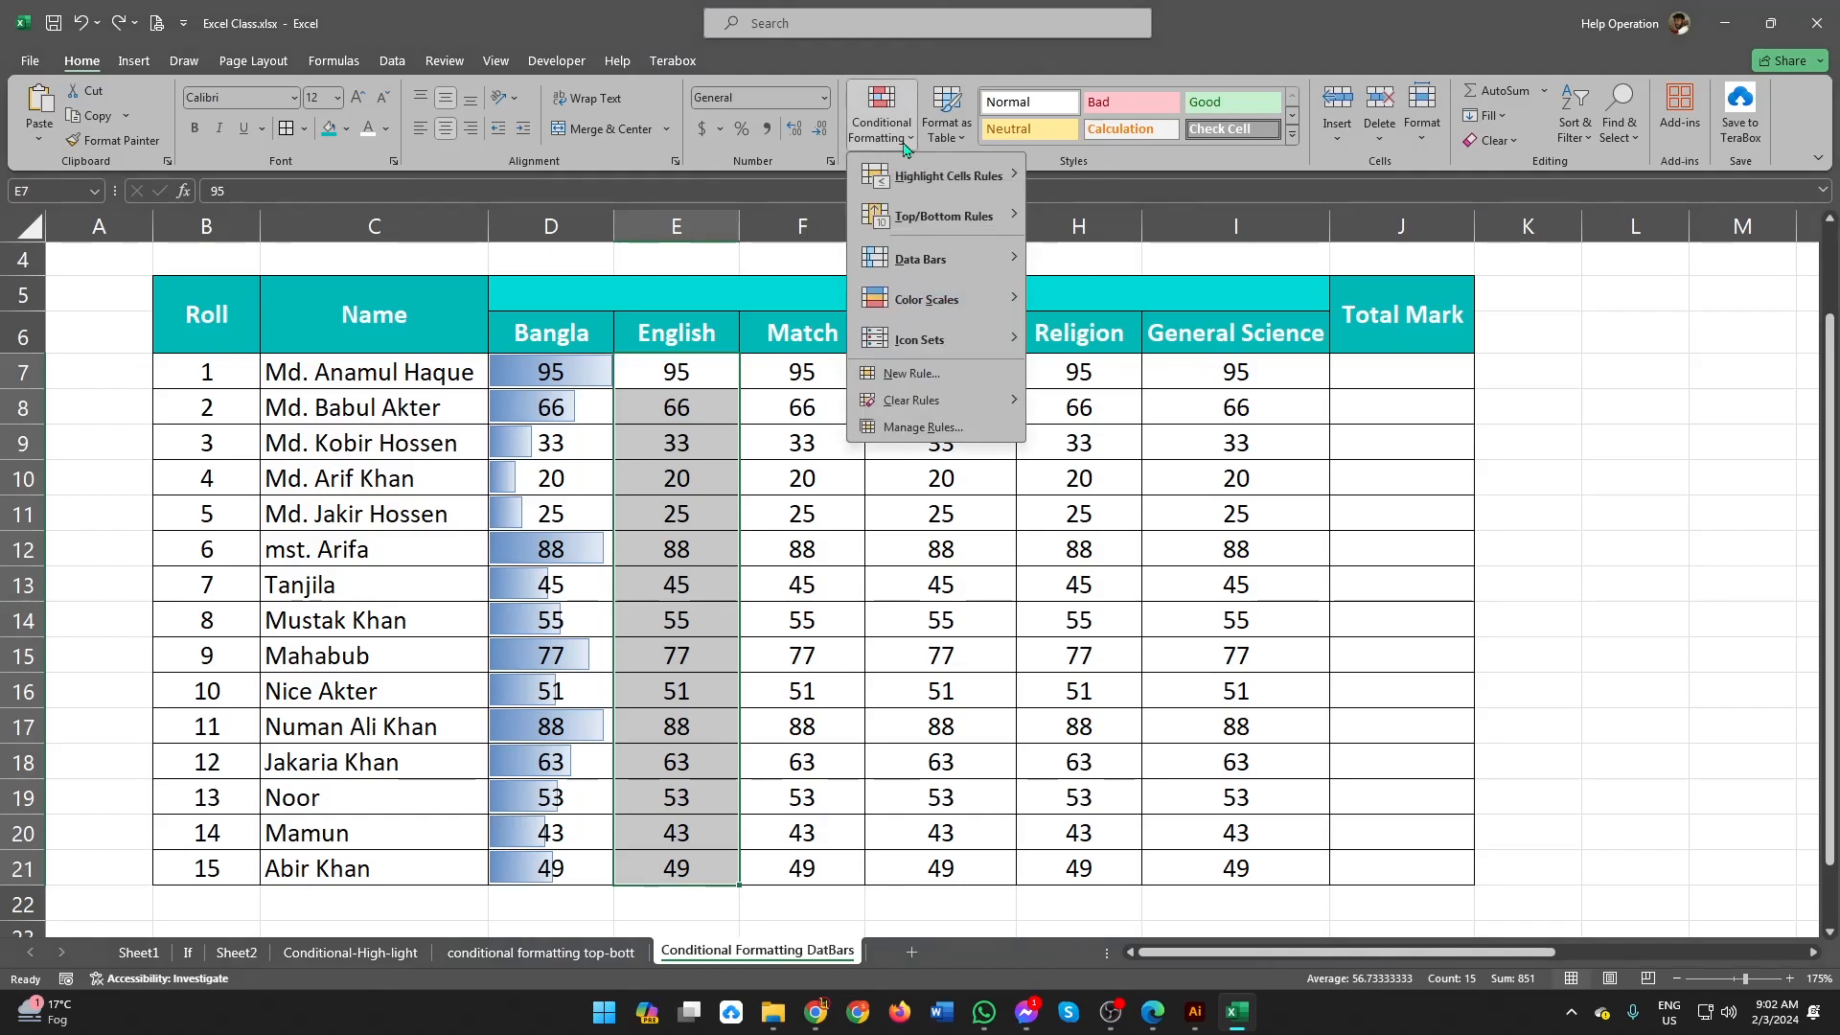
{"action": "mouse_move", "coordinate": [979, 269]}
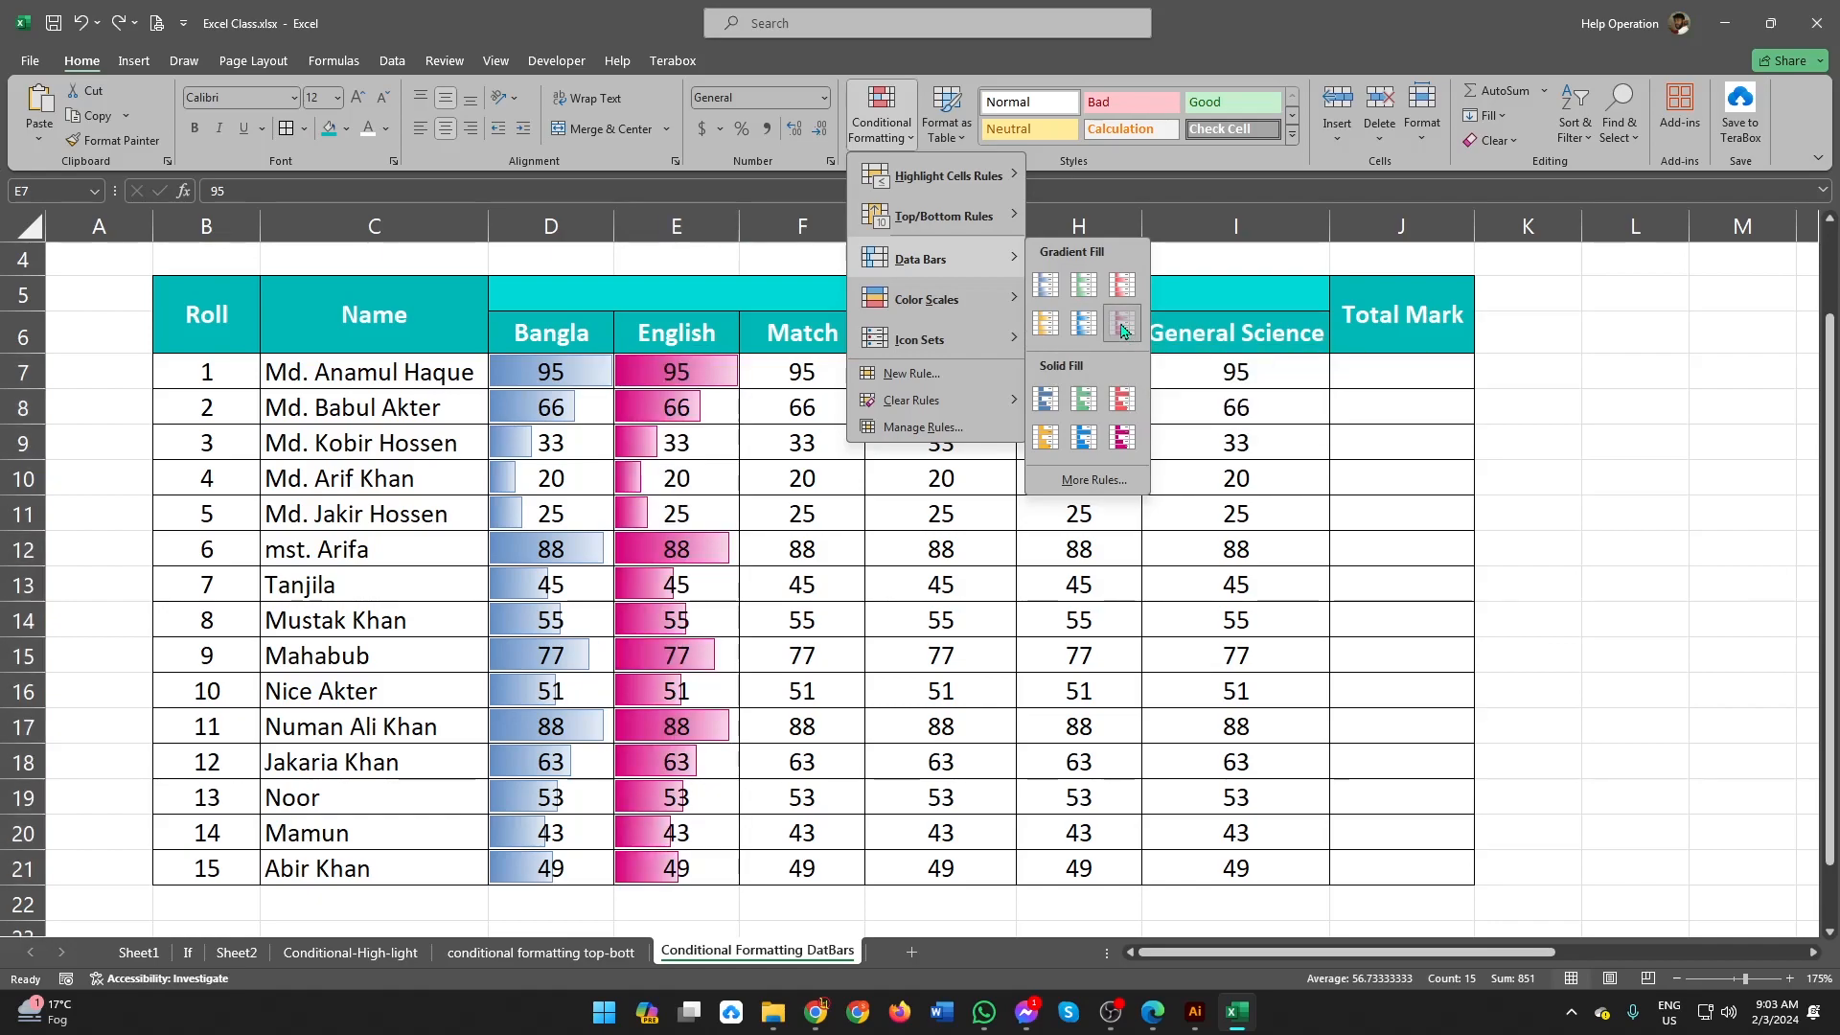
{"action": "left_click", "coordinate": [1122, 329]}
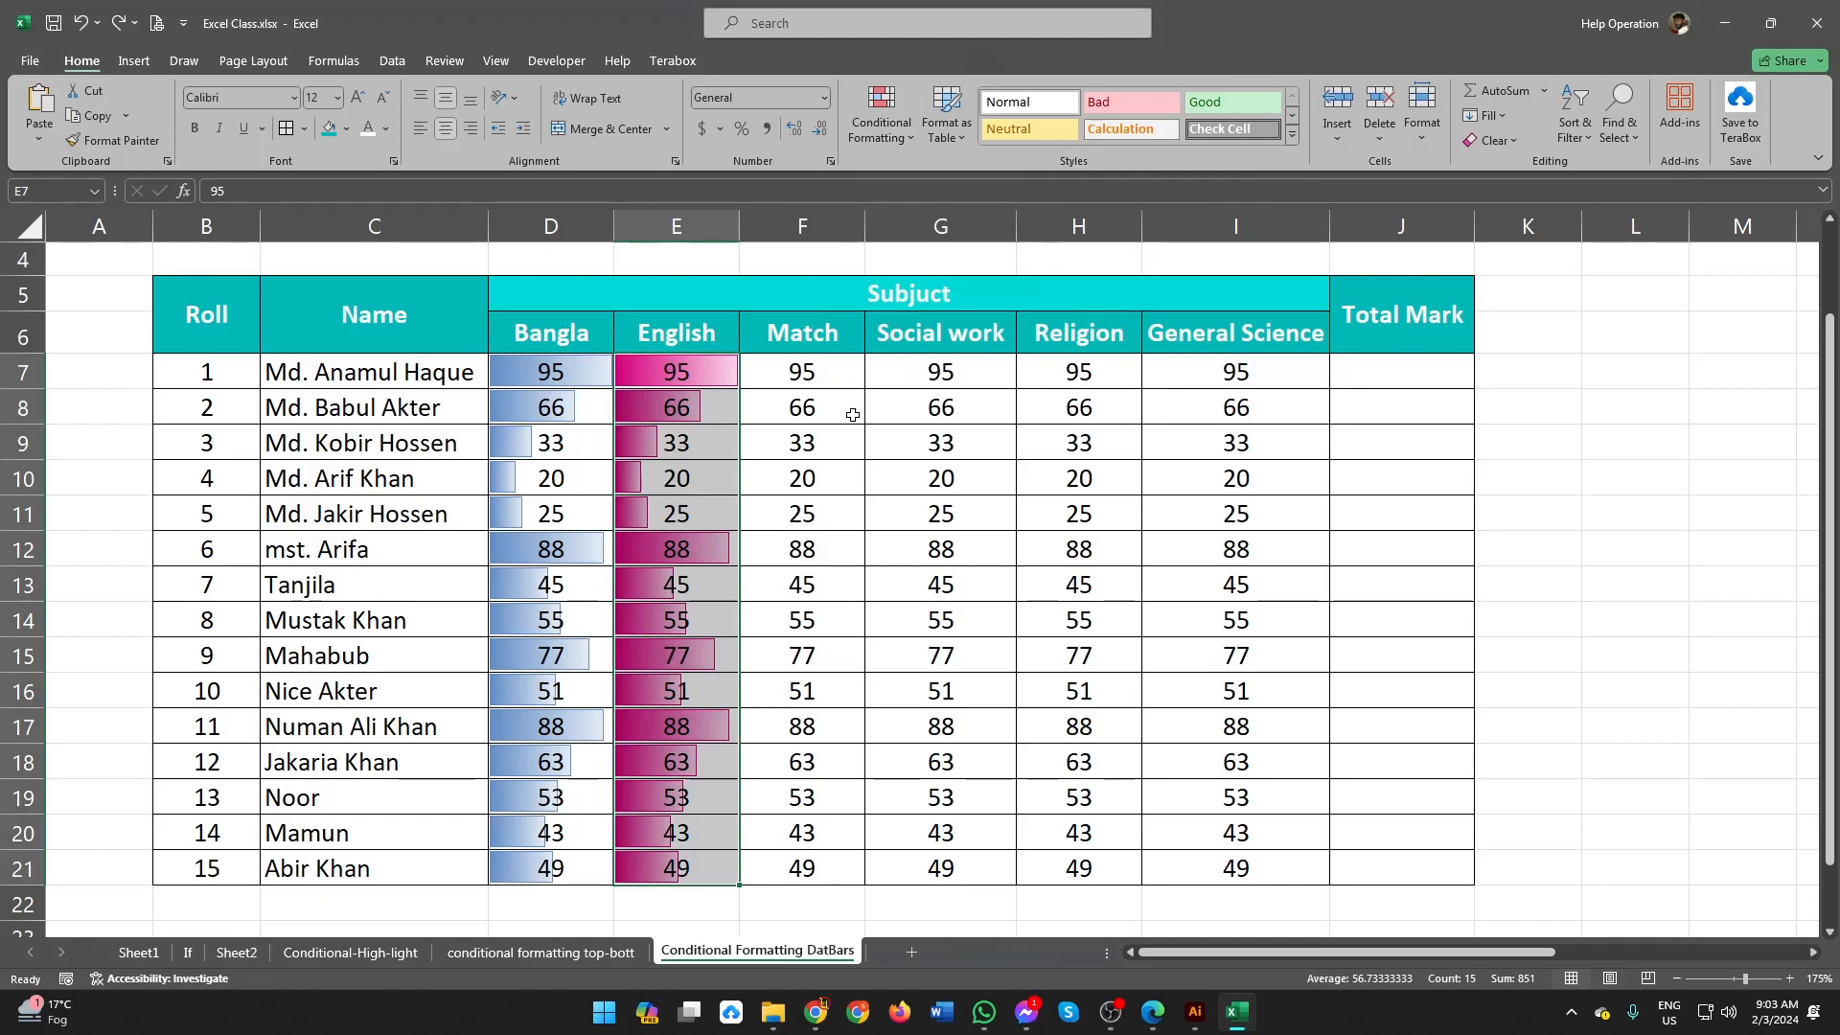
{"action": "left_click", "coordinate": [709, 414]}
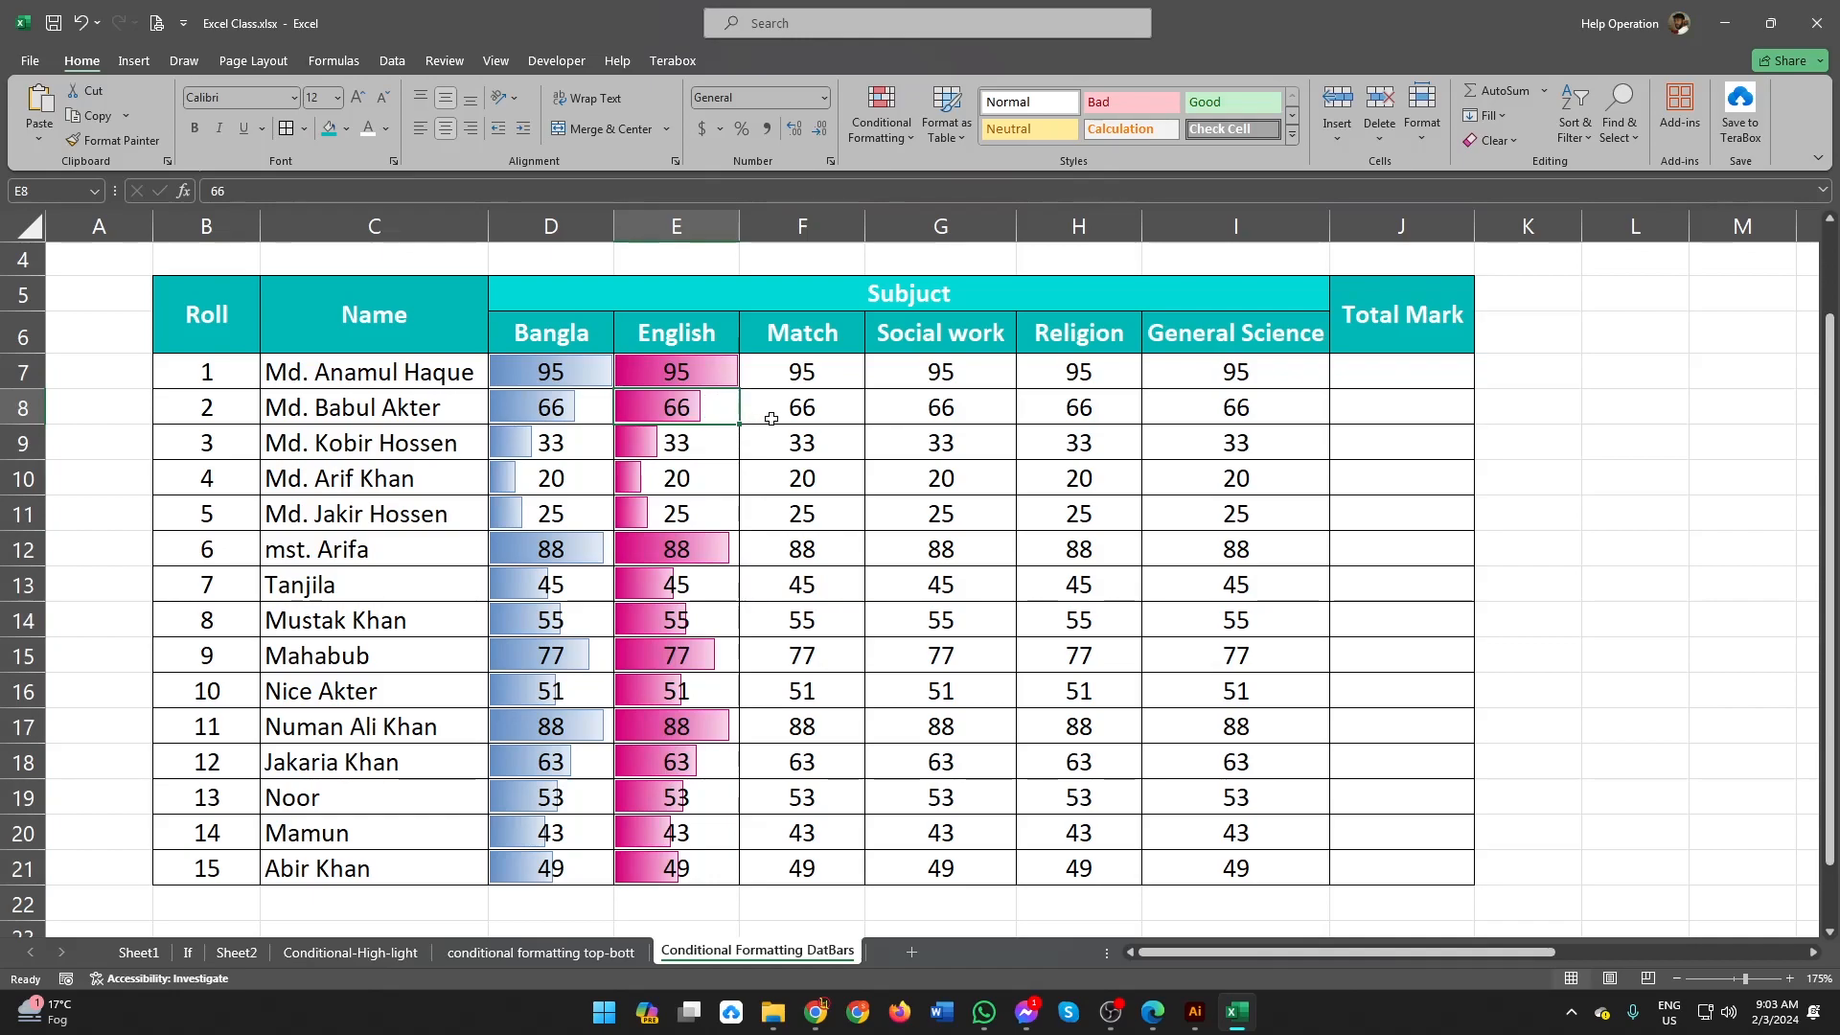
Step: Apply the Green - Yellow - Red Color Scale to the Match marks in F7:F21
{"action": "left_click_drag", "start_coordinate": [825, 370], "coordinate": [832, 863]}
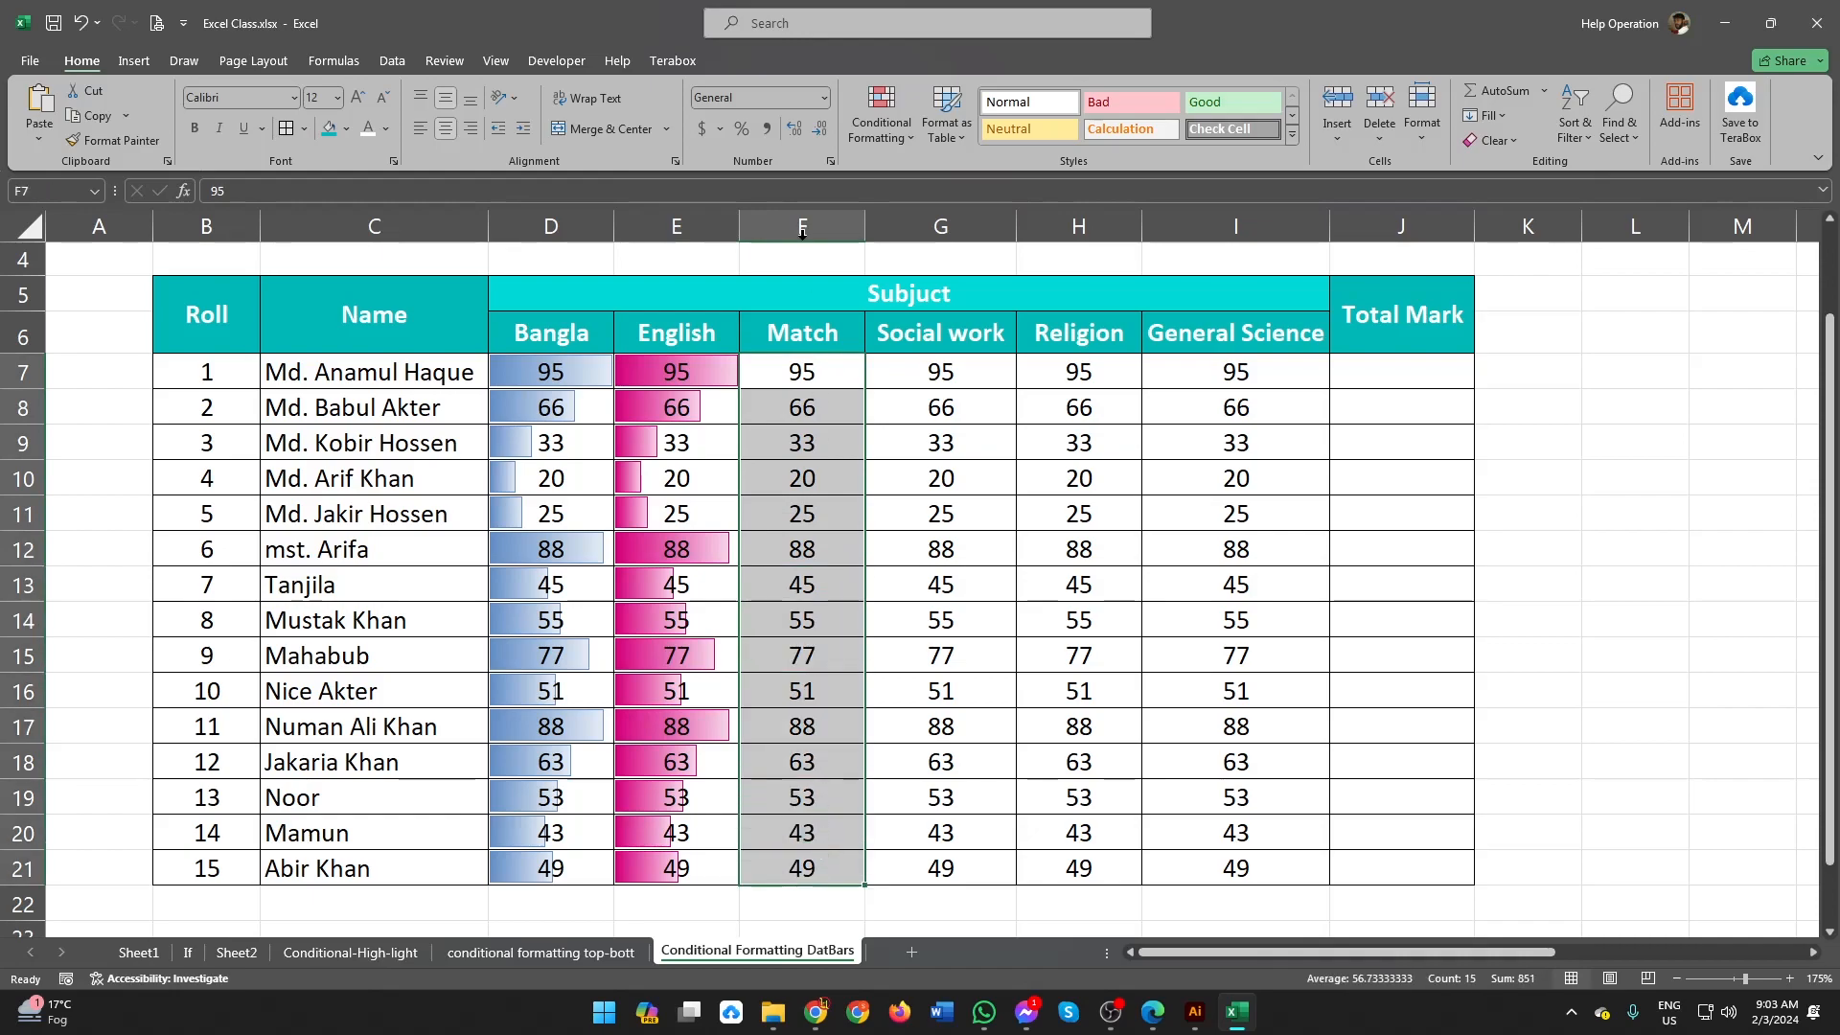
{"action": "left_click", "coordinate": [901, 145]}
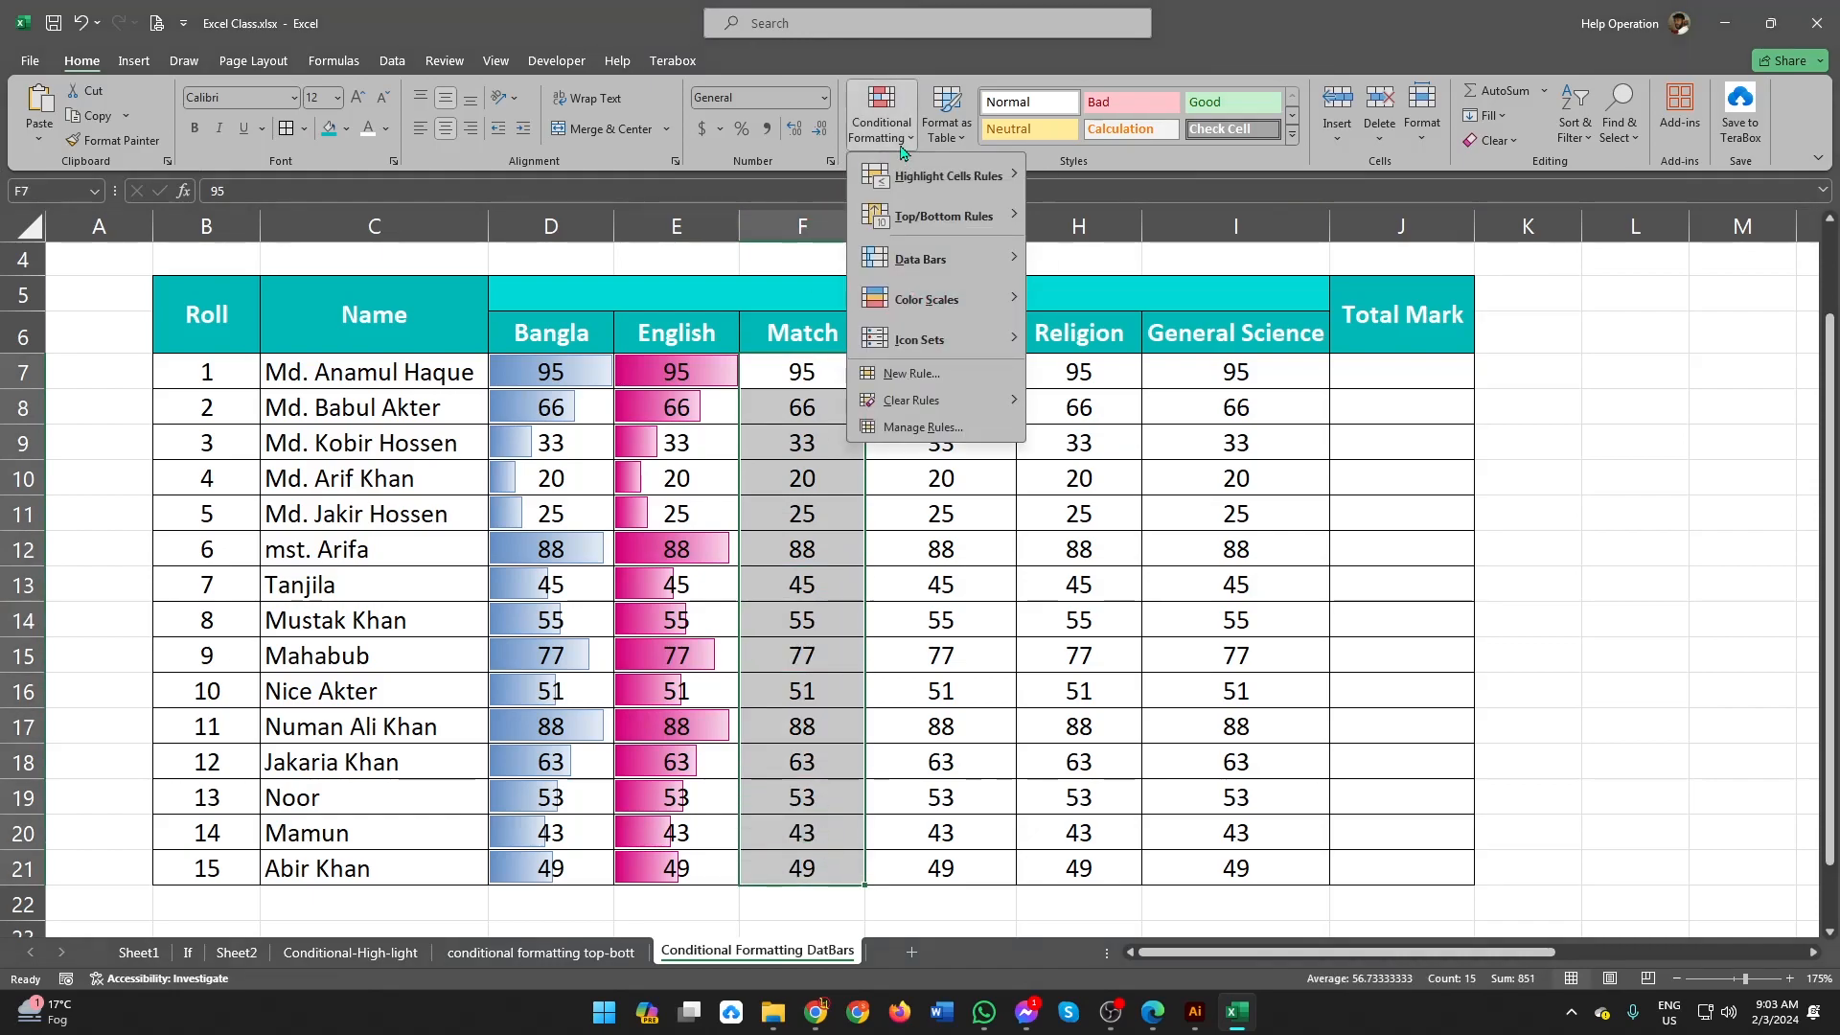
{"action": "mouse_move", "coordinate": [939, 317]}
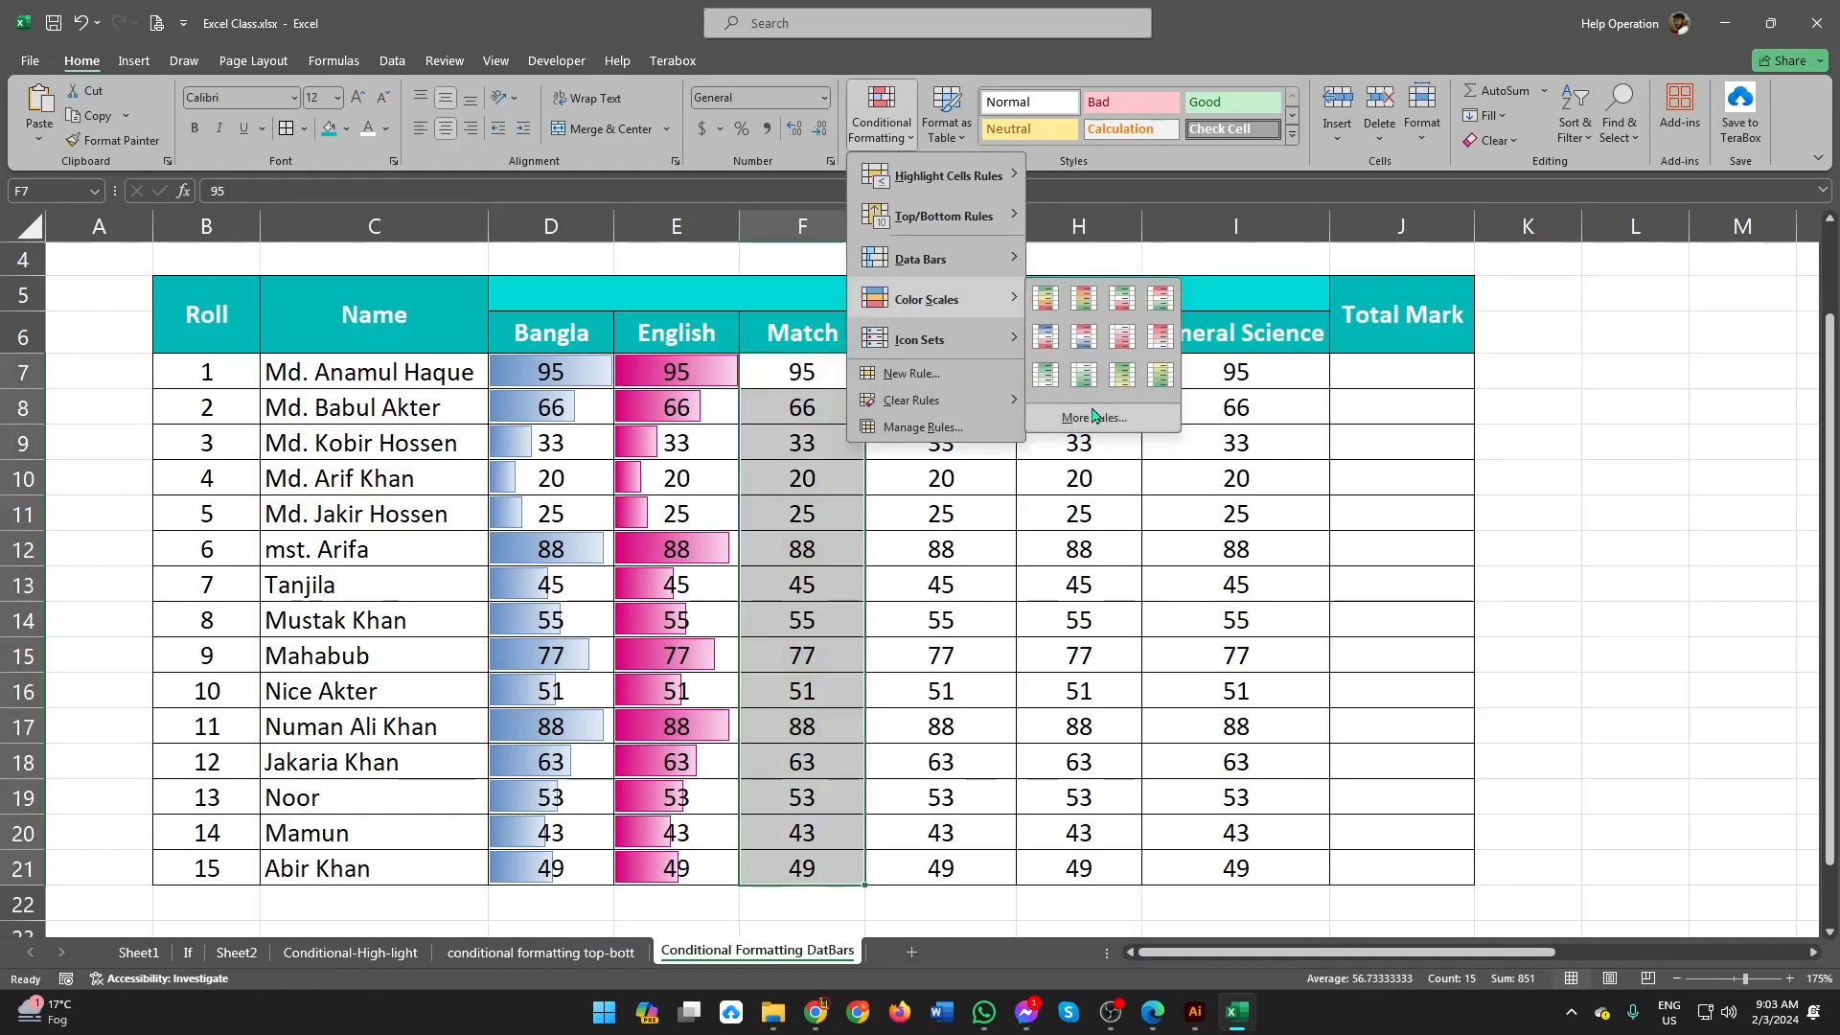
{"action": "left_click", "coordinate": [1046, 300]}
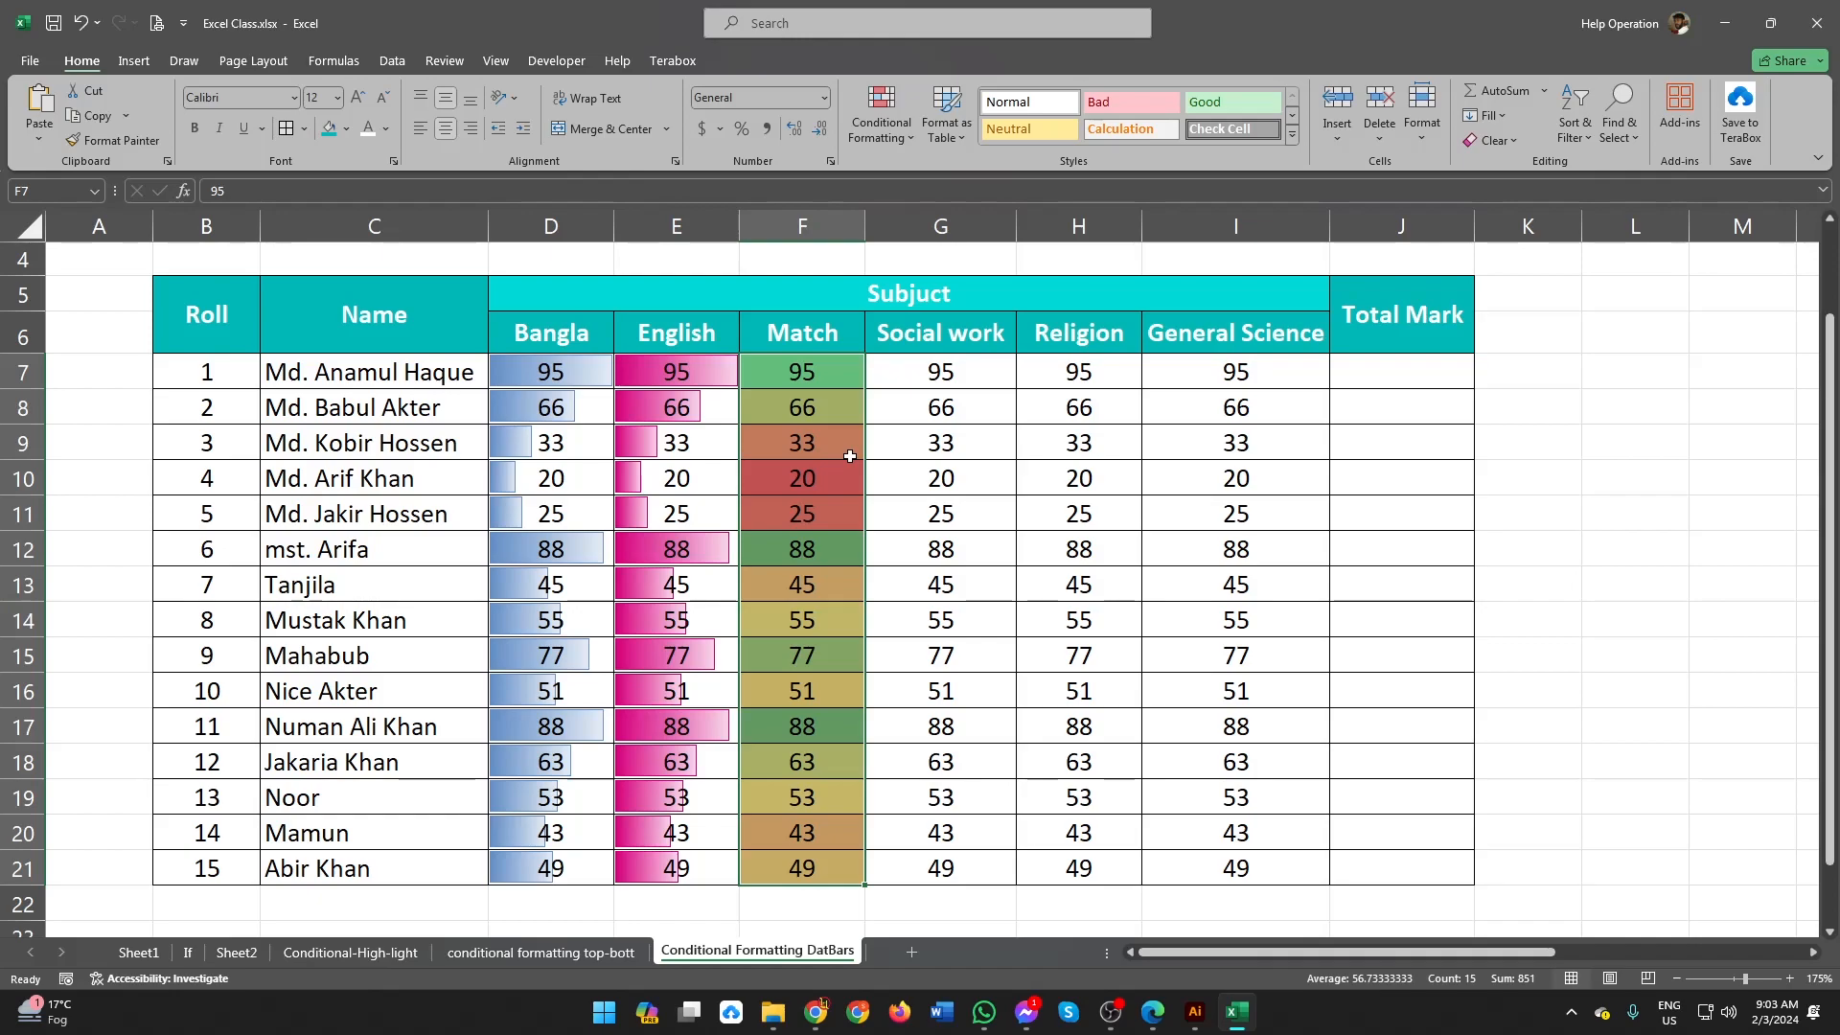
{"action": "left_click", "coordinate": [817, 369]}
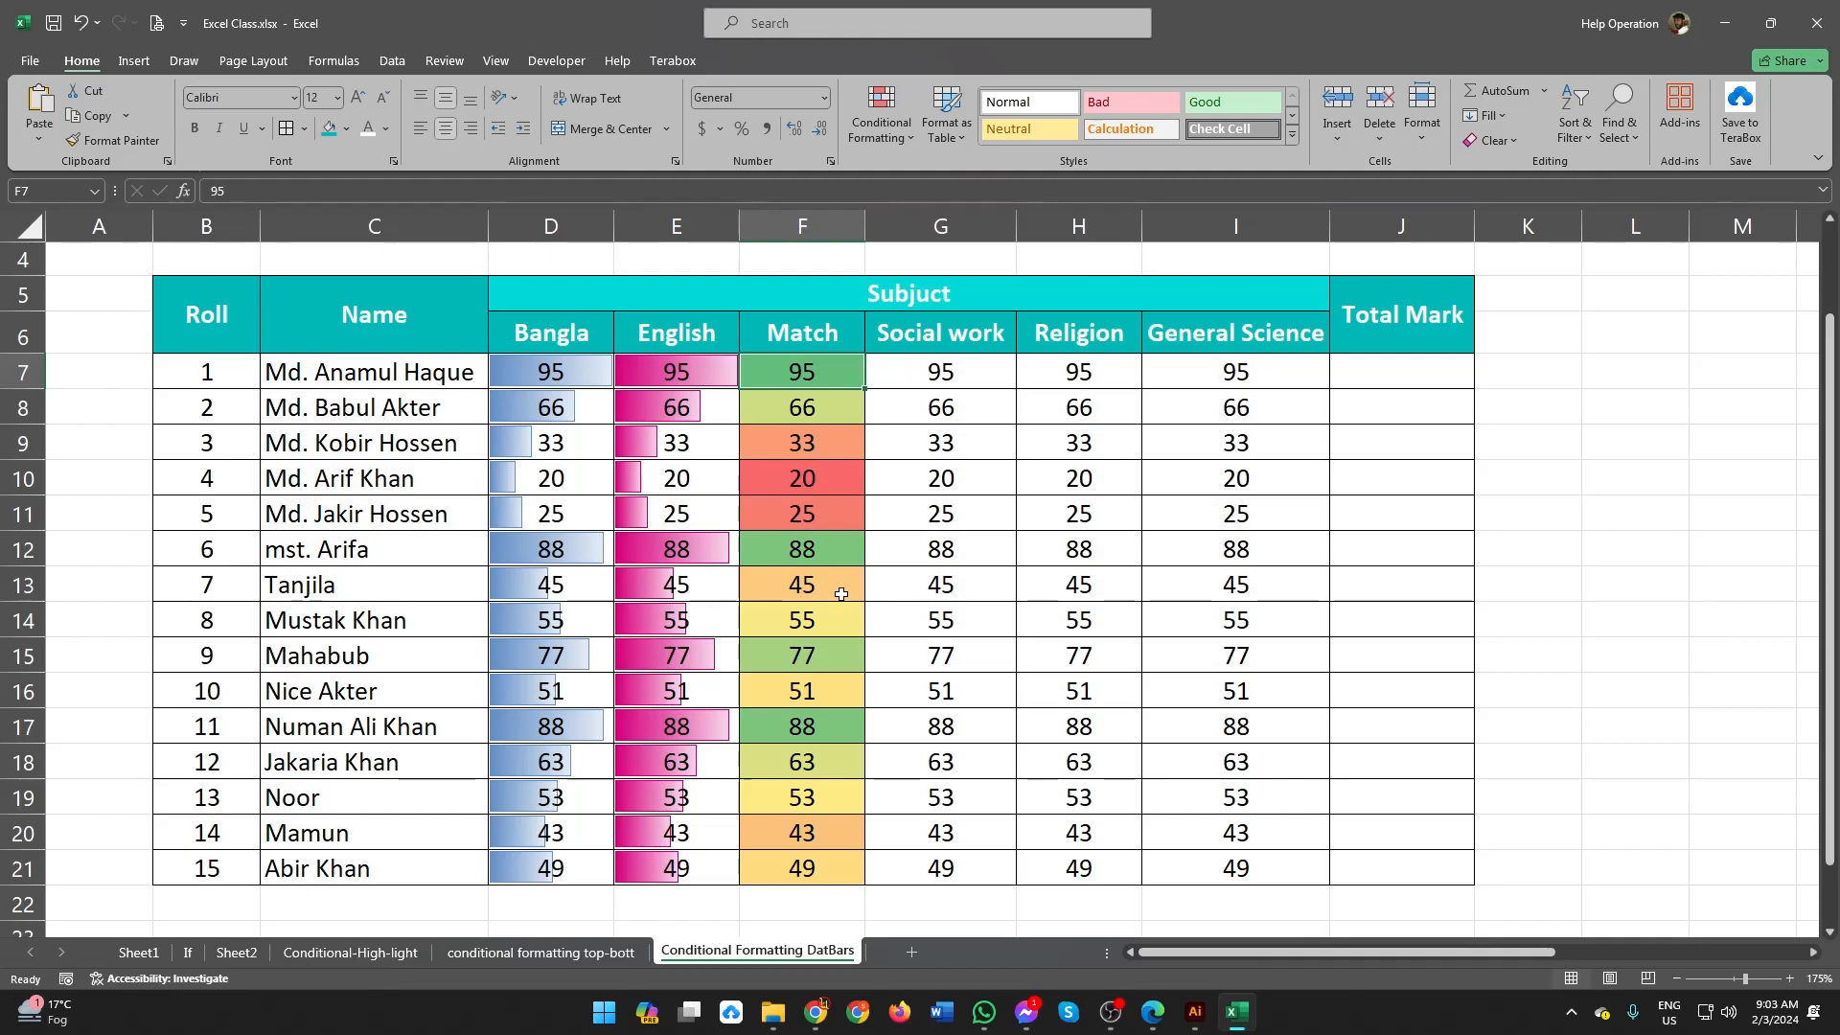
Step: Try a Match mark of 30 in cell F12, compare its color with F10, and undo the entry
{"action": "left_click", "coordinate": [838, 561]}
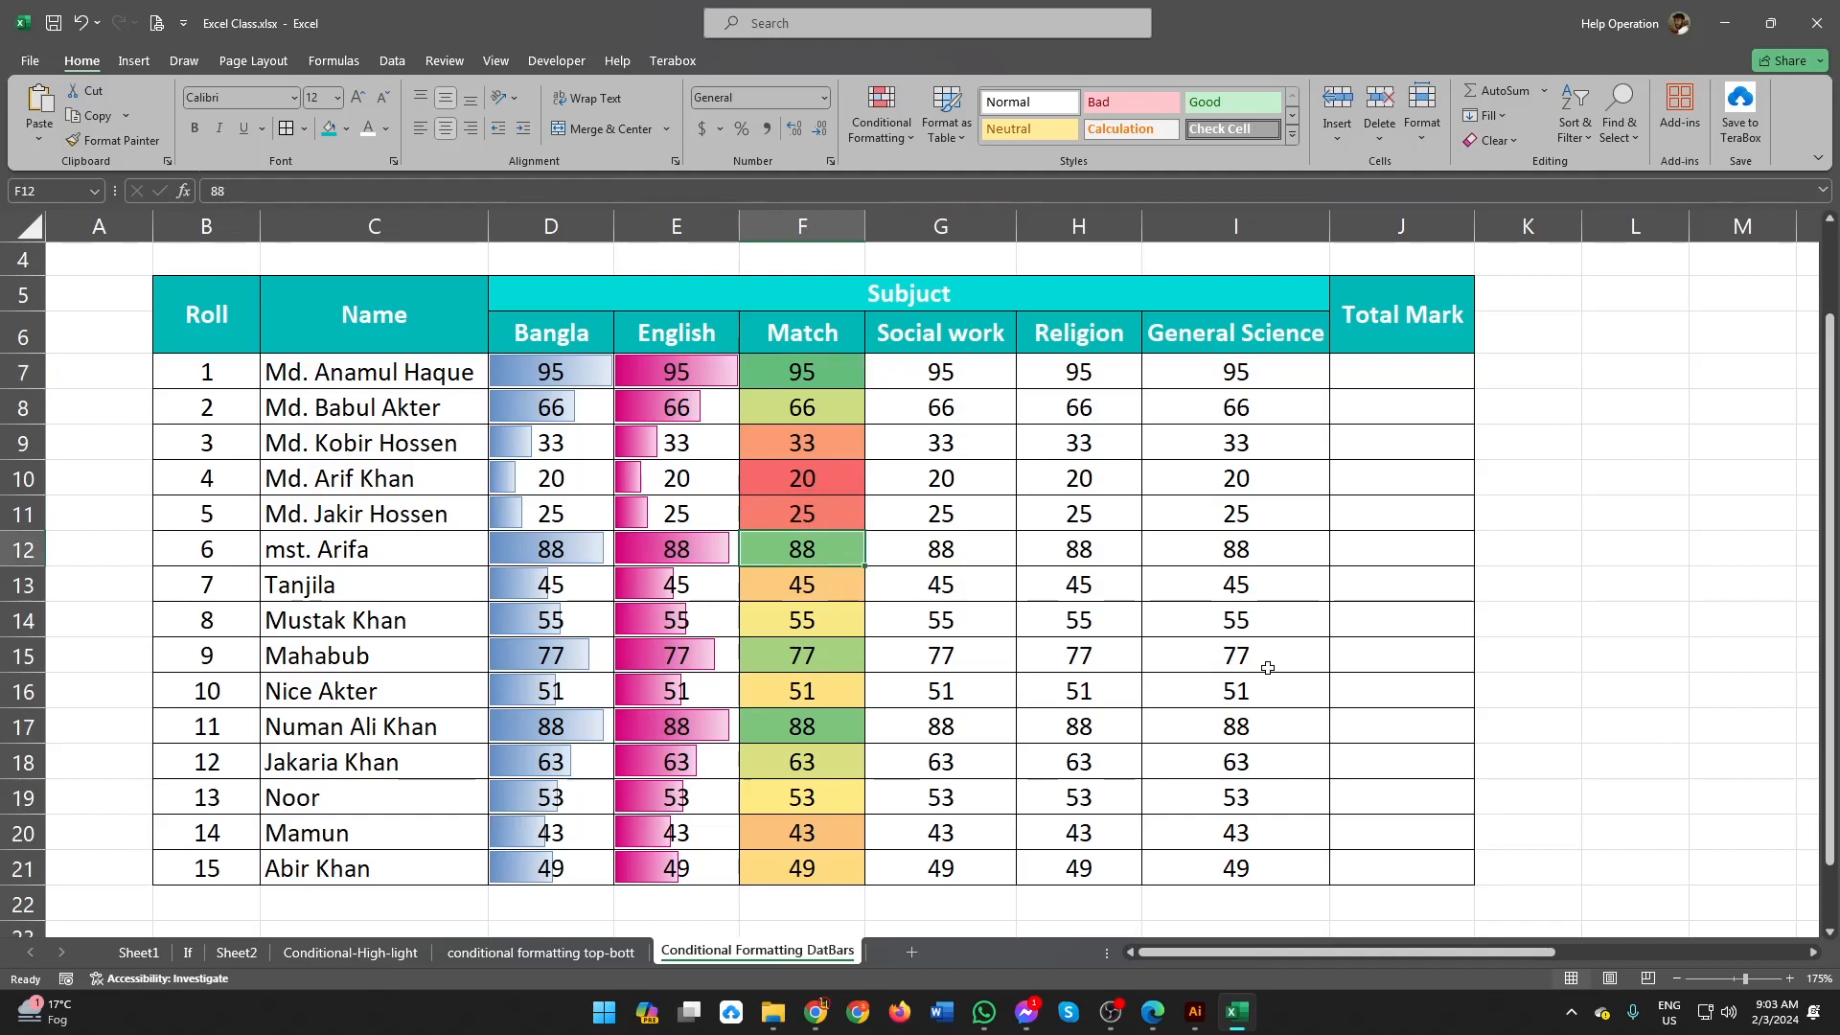
{"action": "type", "text": "30"}
{"action": "key", "text": "Return"}
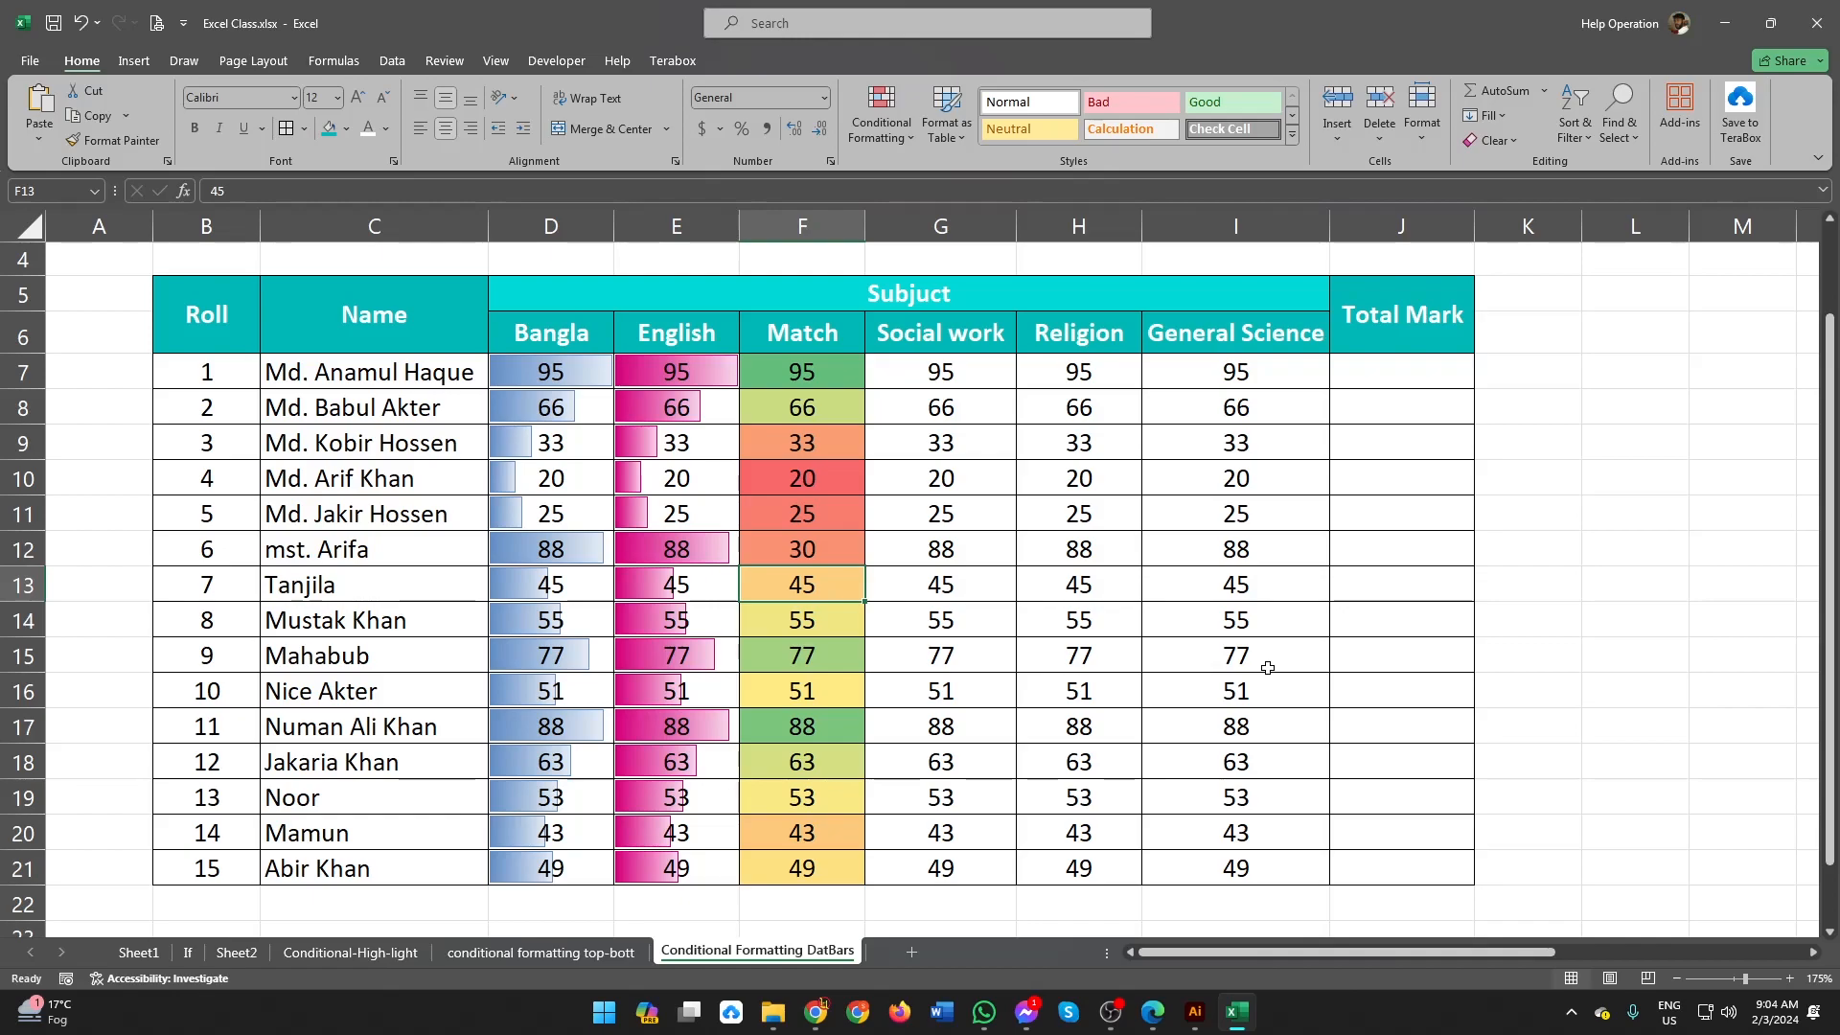
{"action": "left_click", "coordinate": [792, 477]}
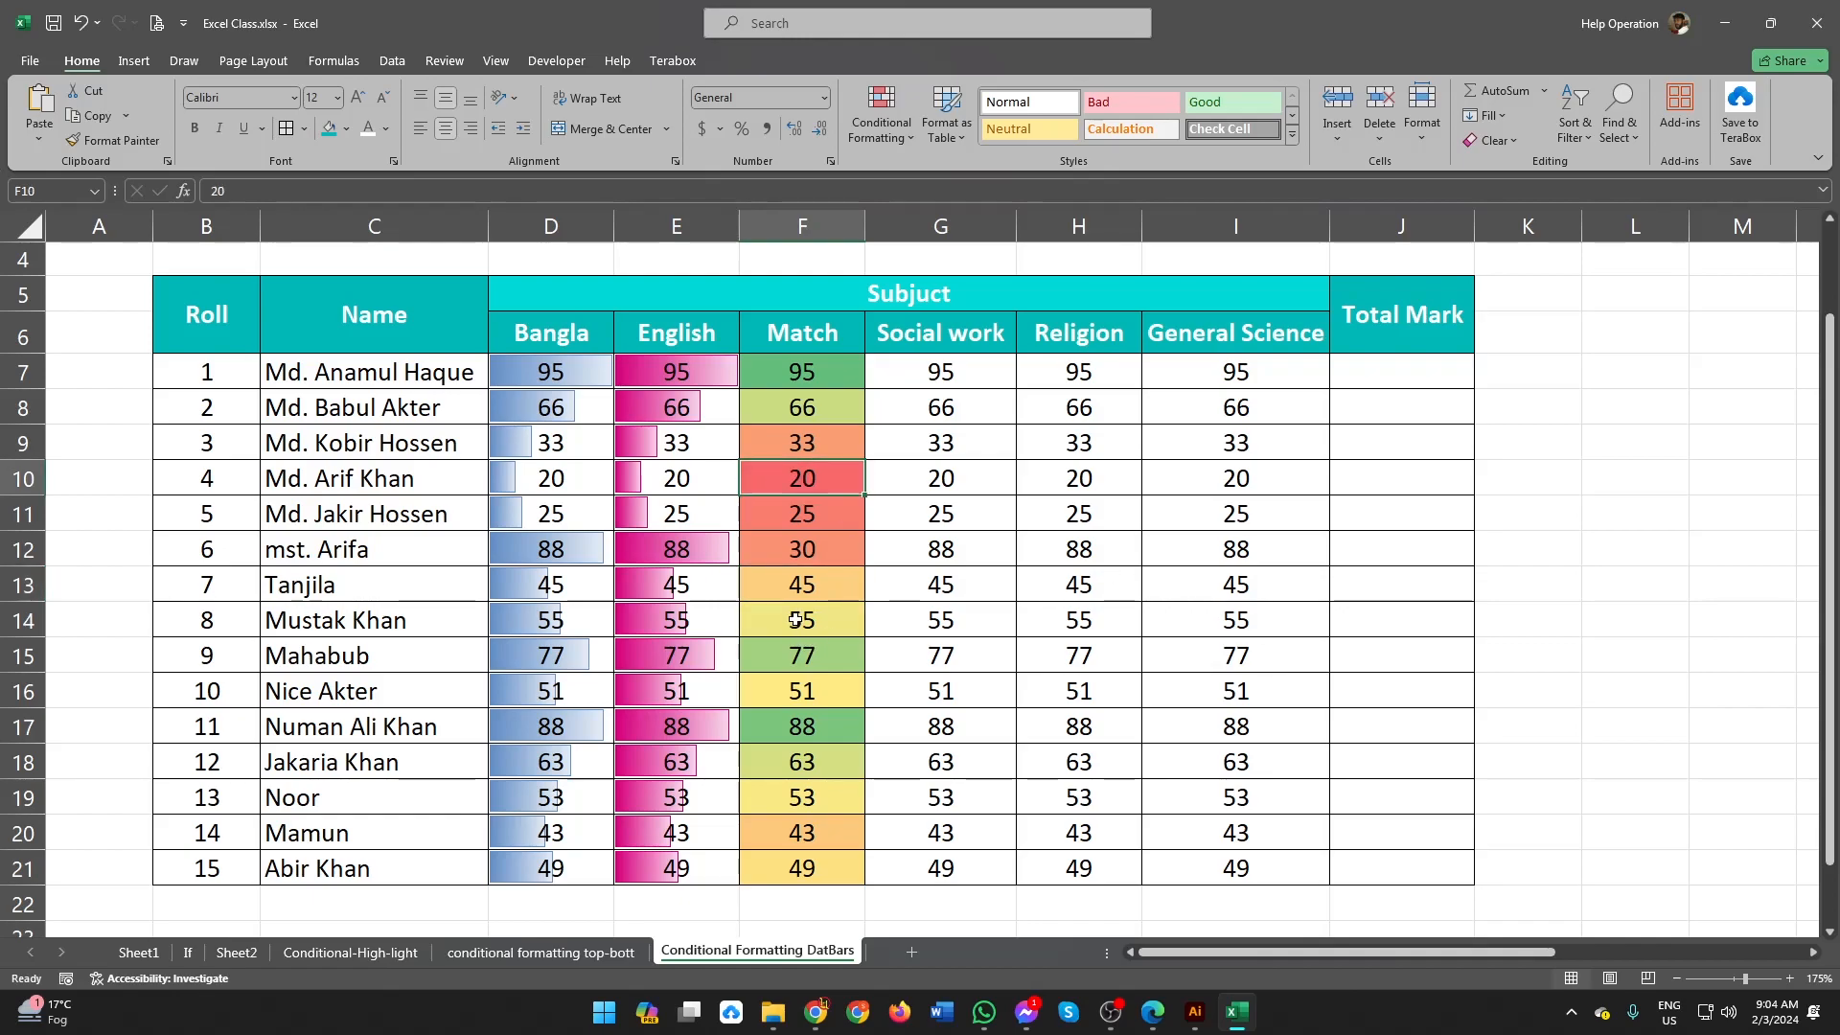
{"action": "left_click", "coordinate": [808, 563]}
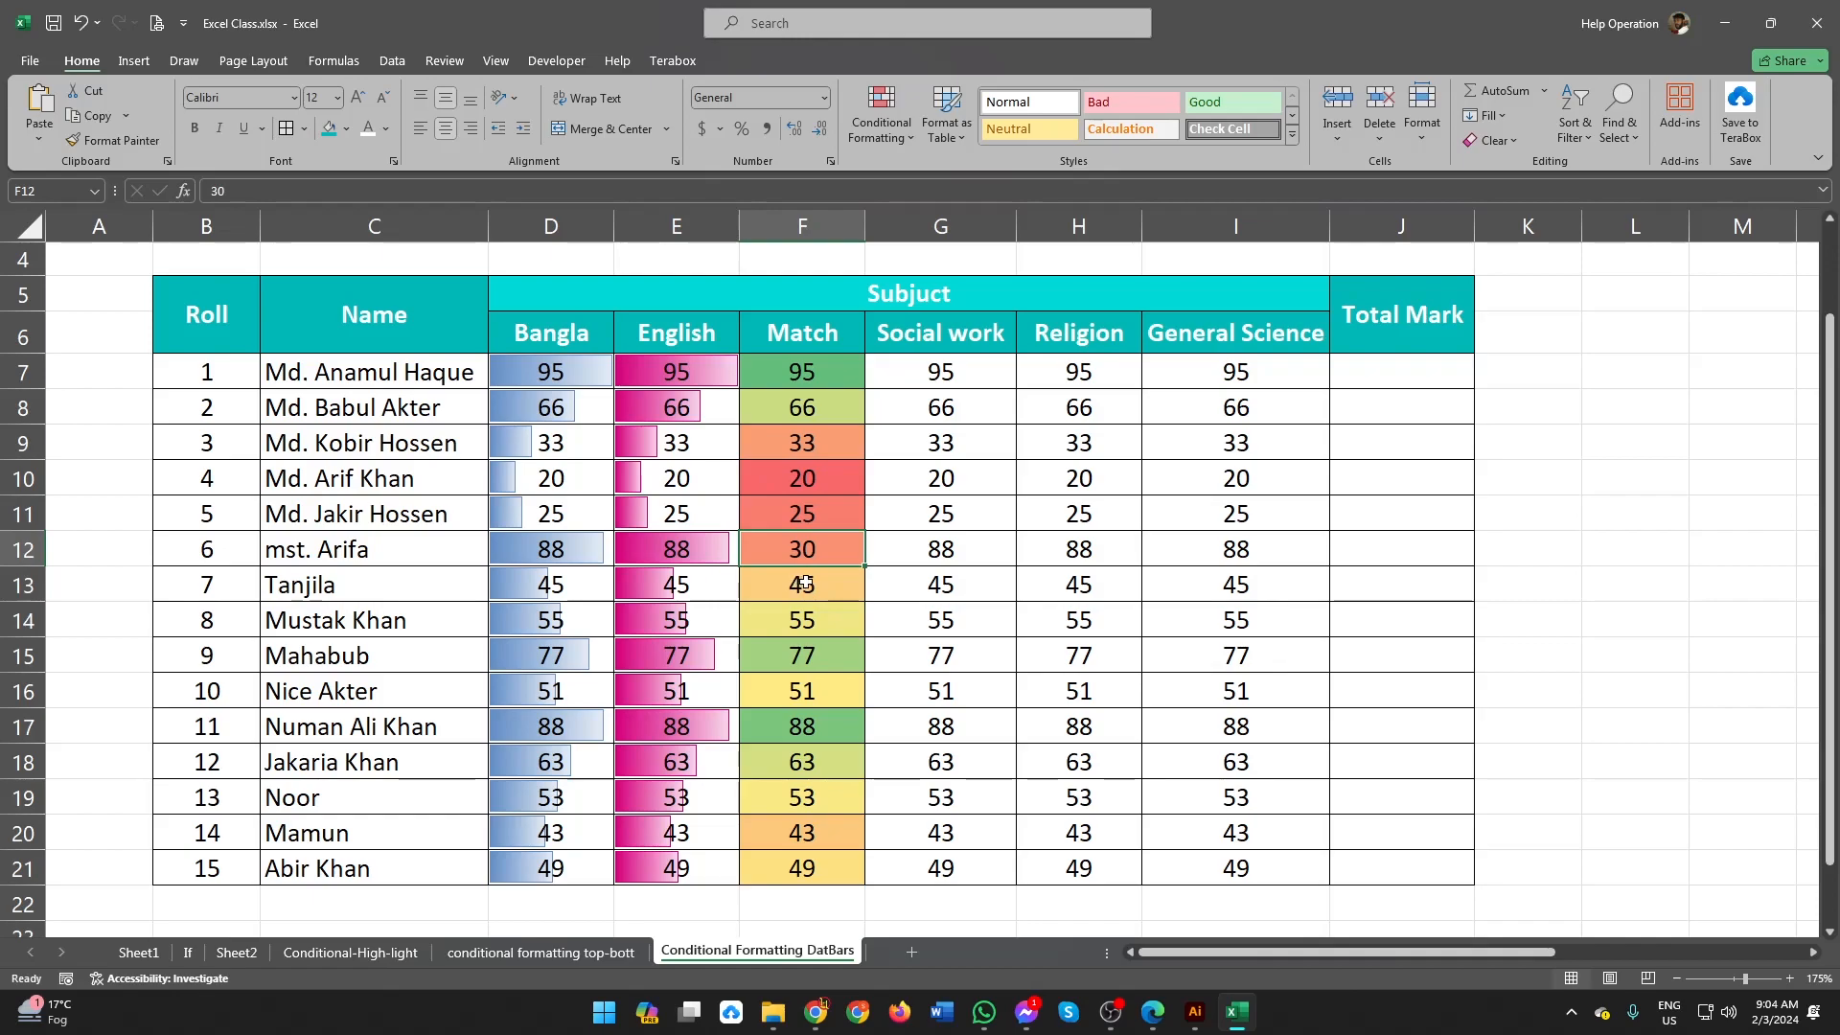
{"action": "key", "text": "ctrl+z"}
Step: Set the Match mark in F12 to 10 and in F11 to 15, and compare the colors of the low marks
{"action": "type", "text": "10"}
{"action": "key", "text": "Return"}
{"action": "left_click", "coordinate": [824, 546]}
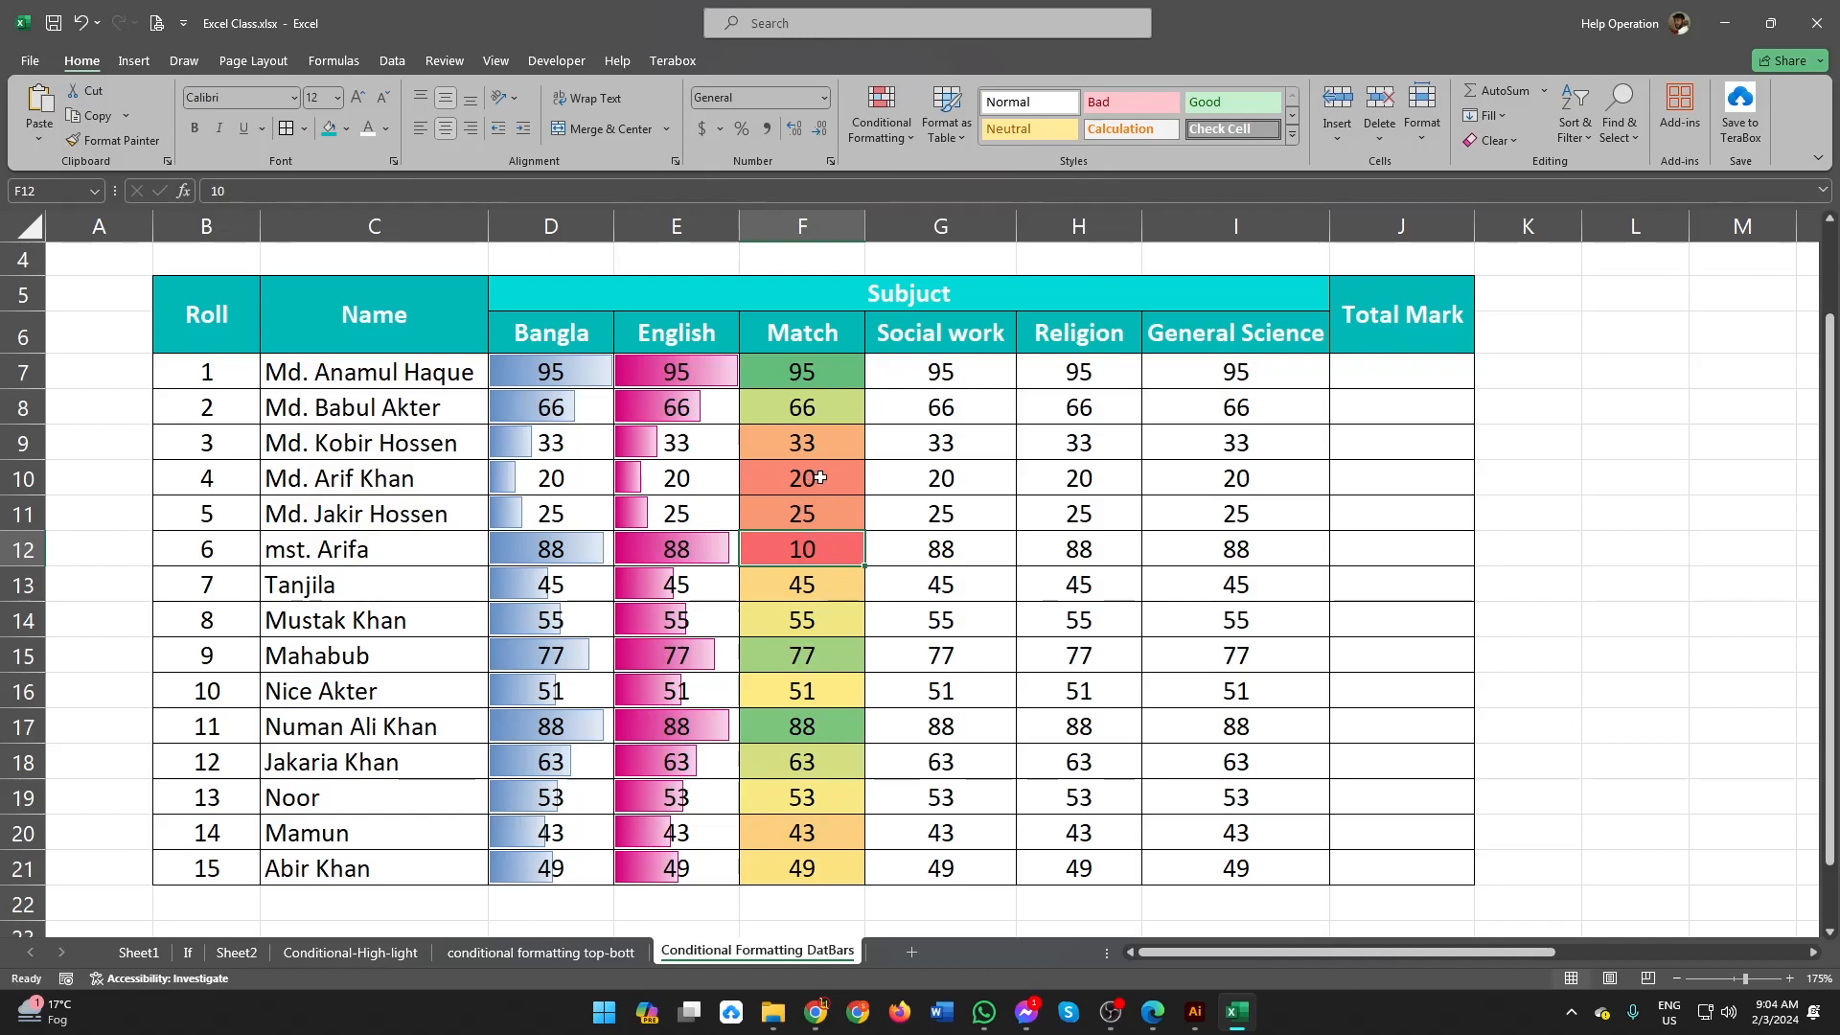
{"action": "left_click", "coordinate": [824, 516]}
{"action": "type", "text": "15"}
{"action": "left_click", "coordinate": [834, 655]}
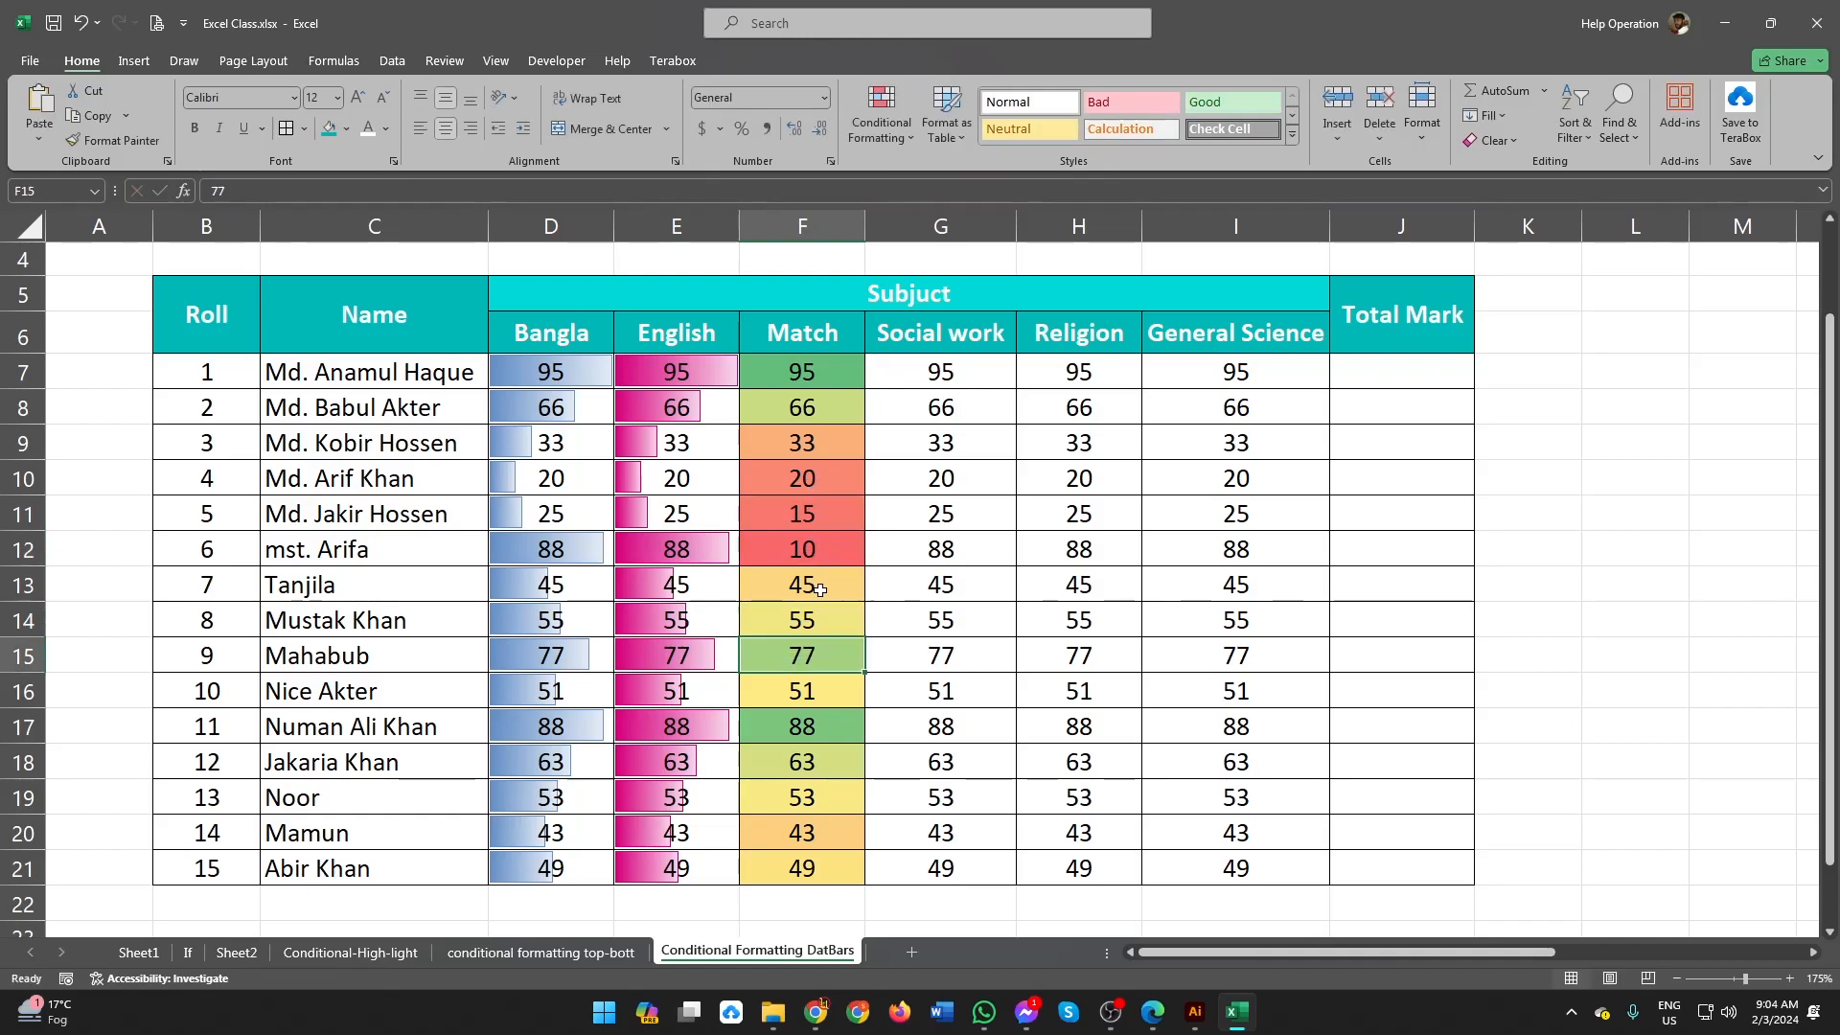
{"action": "left_click", "coordinate": [842, 571]}
{"action": "left_click", "coordinate": [836, 554]}
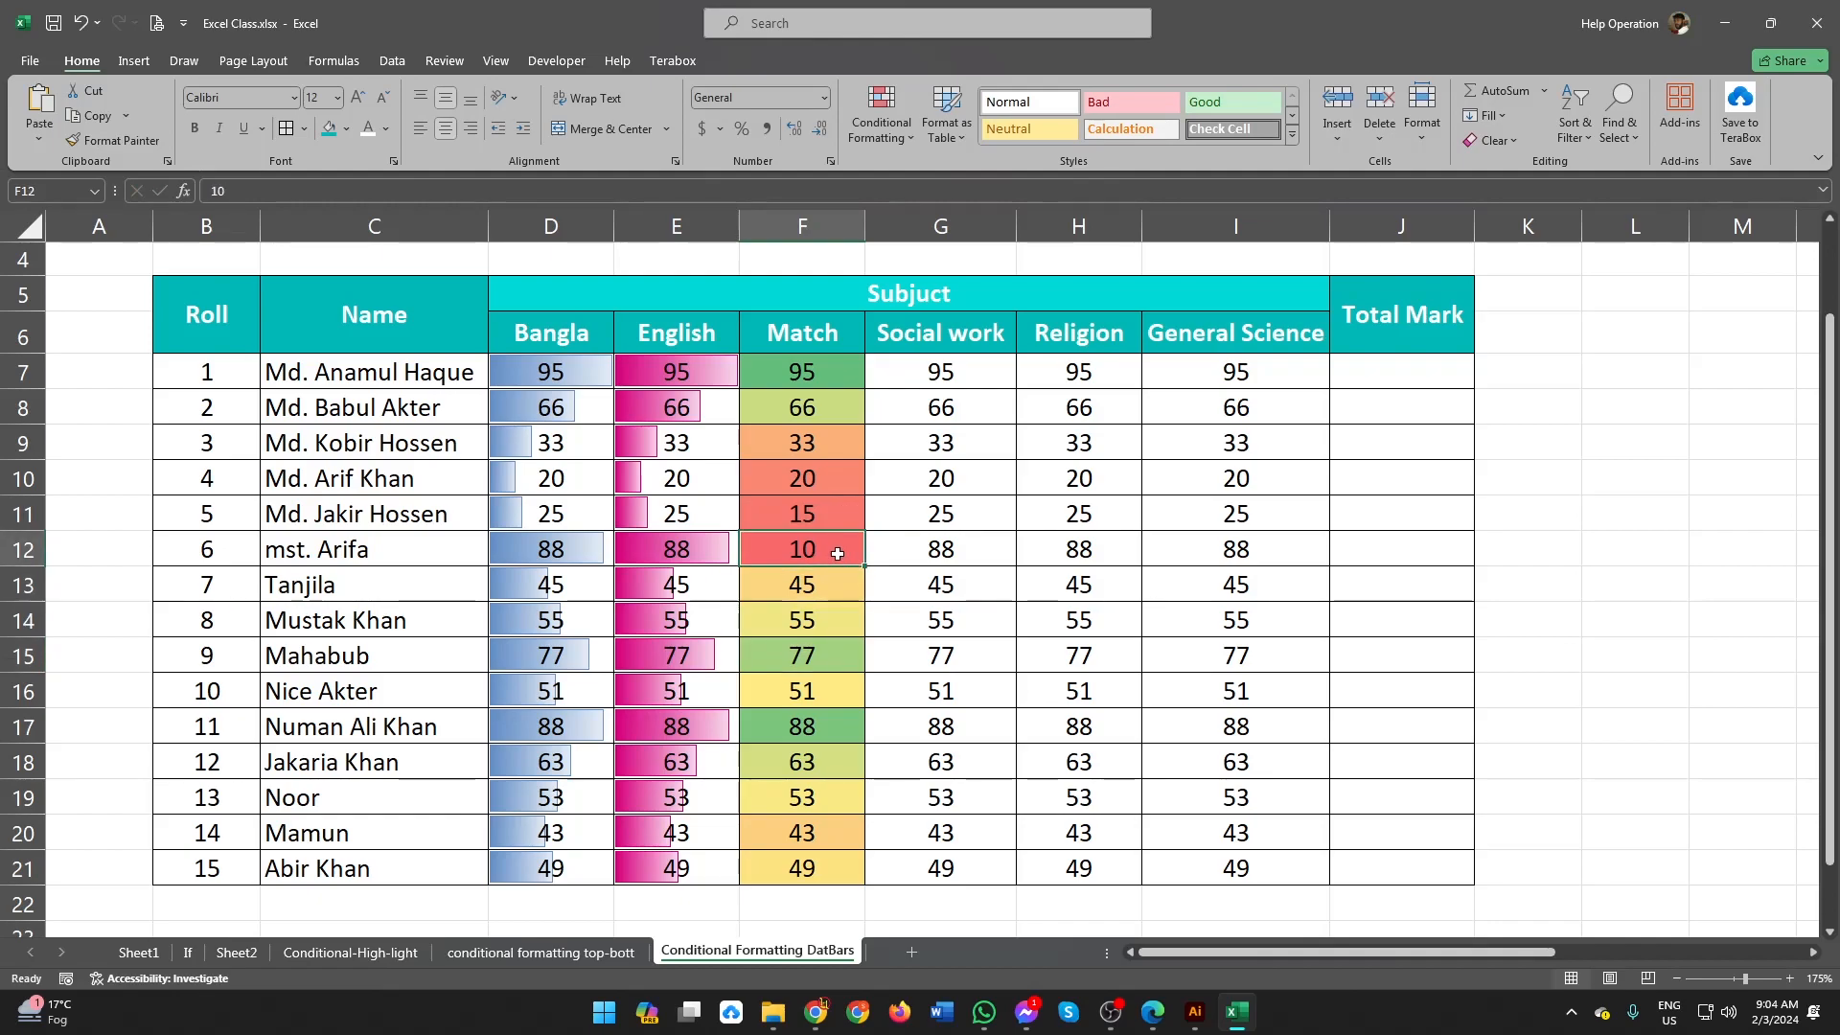
{"action": "left_click", "coordinate": [815, 505]}
{"action": "left_click", "coordinate": [824, 482]}
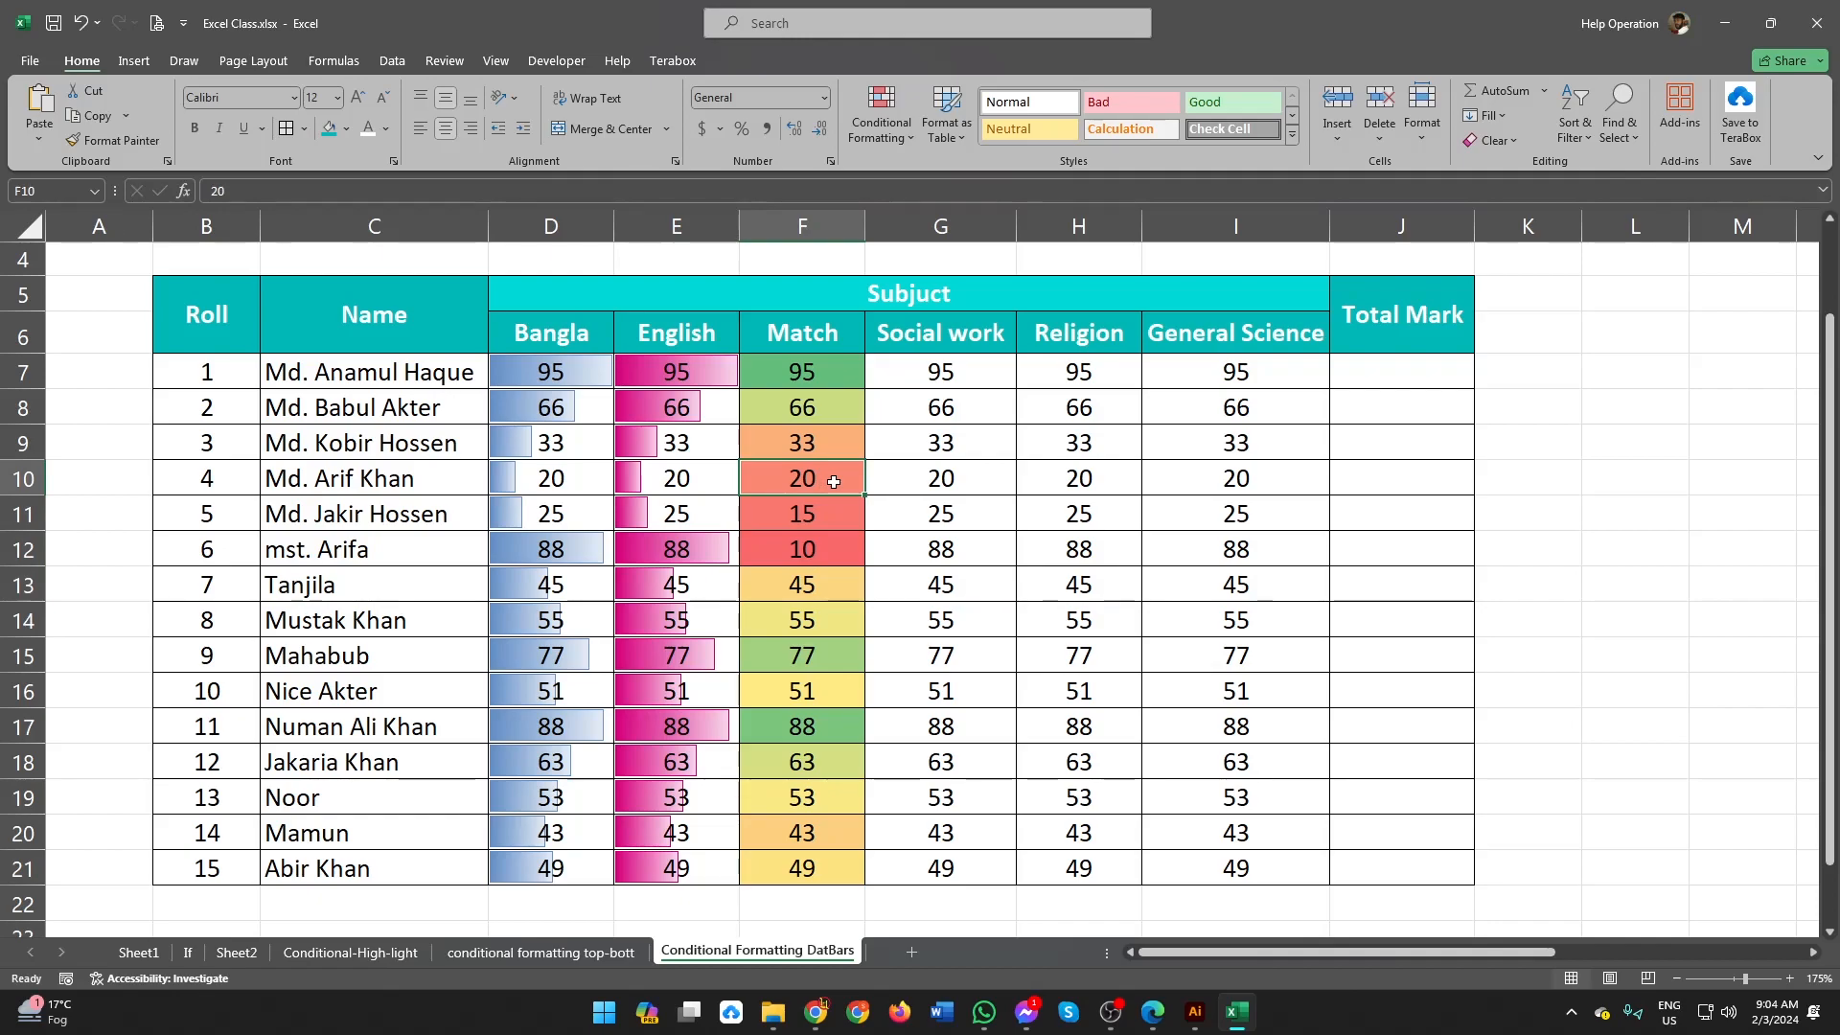
{"action": "left_click", "coordinate": [832, 450]}
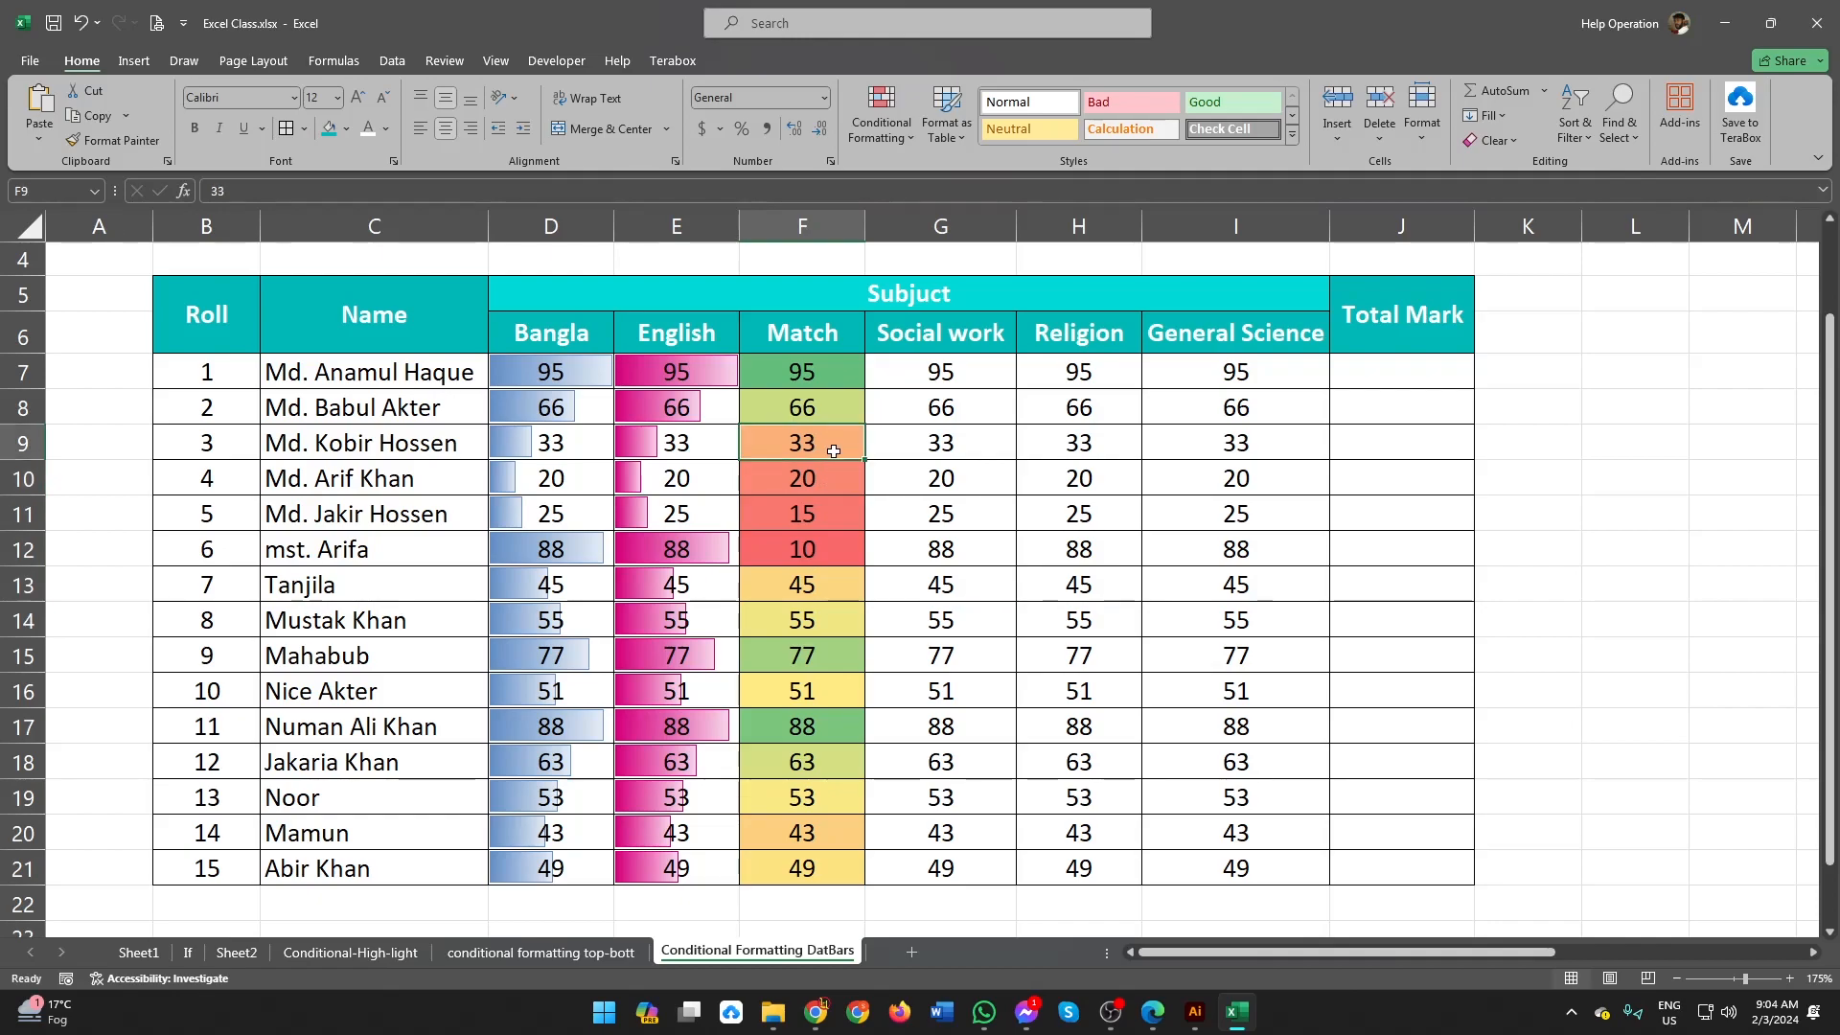
Step: Set the Match mark in F8 to 50, replace it with 40, and compare the shades in F8:F12
{"action": "left_click", "coordinate": [818, 399]}
{"action": "type", "text": "50"}
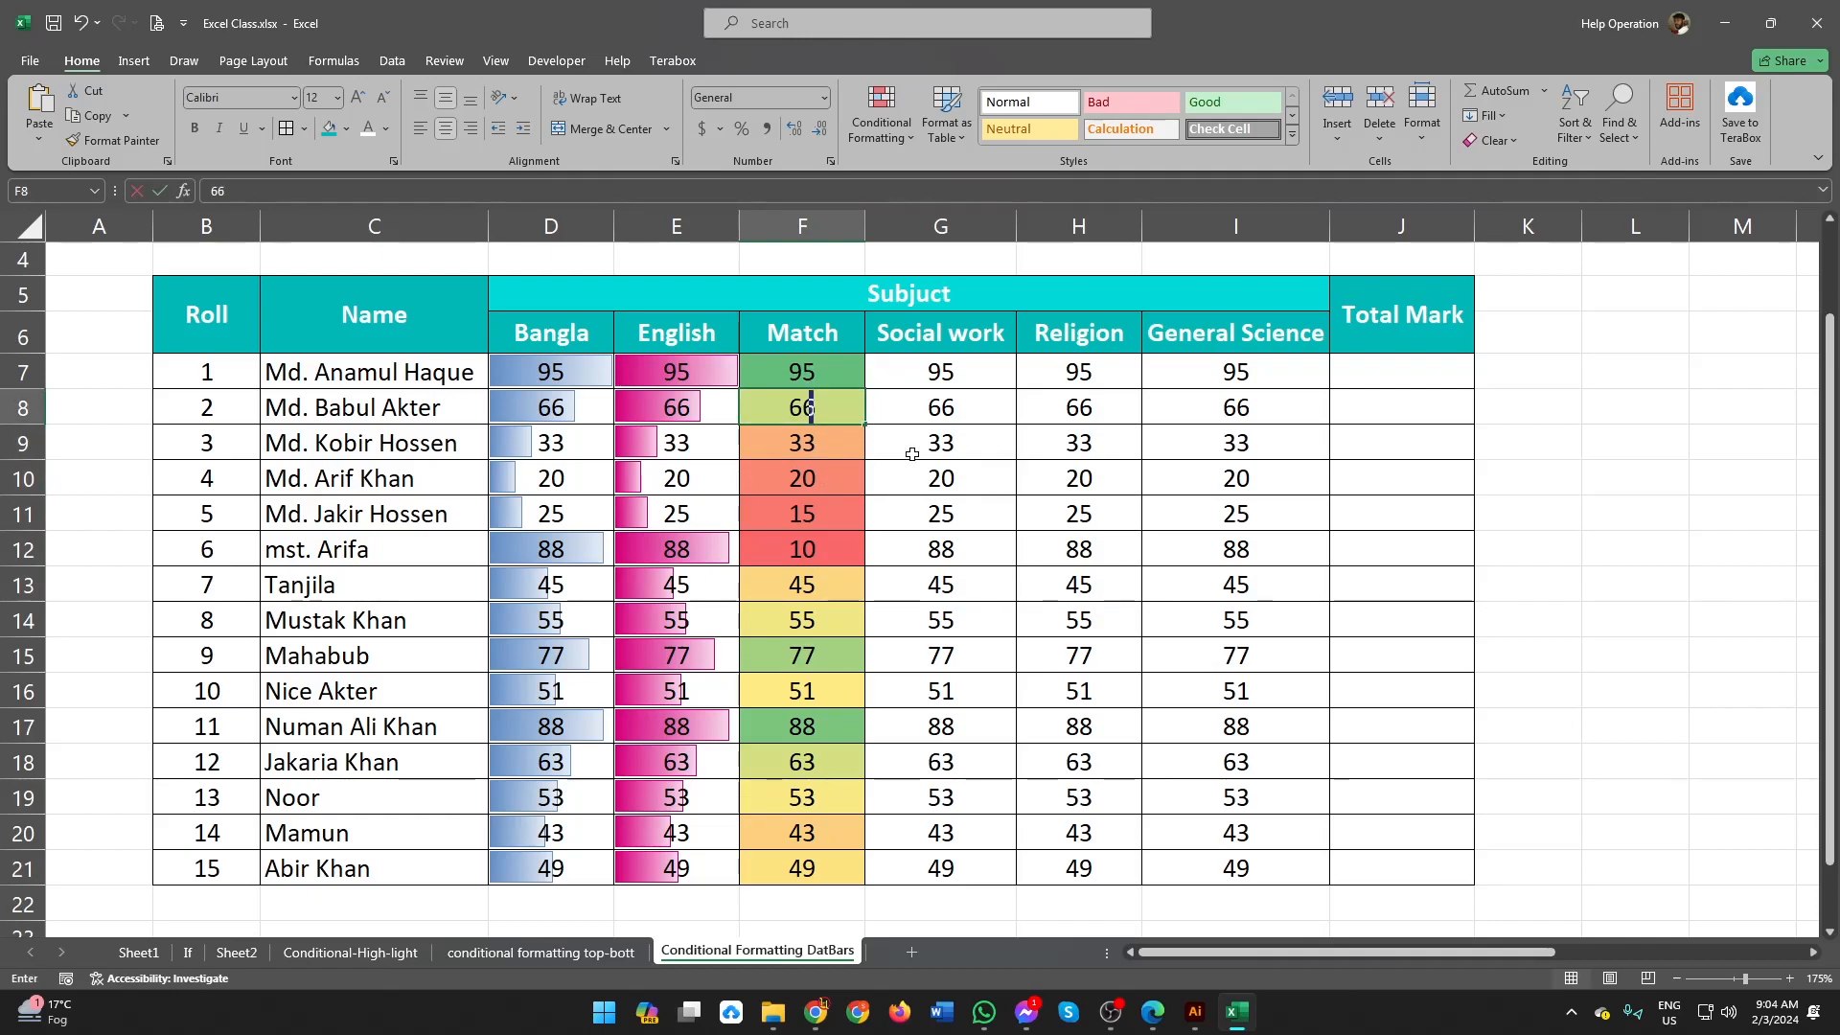
{"action": "key", "text": "Return"}
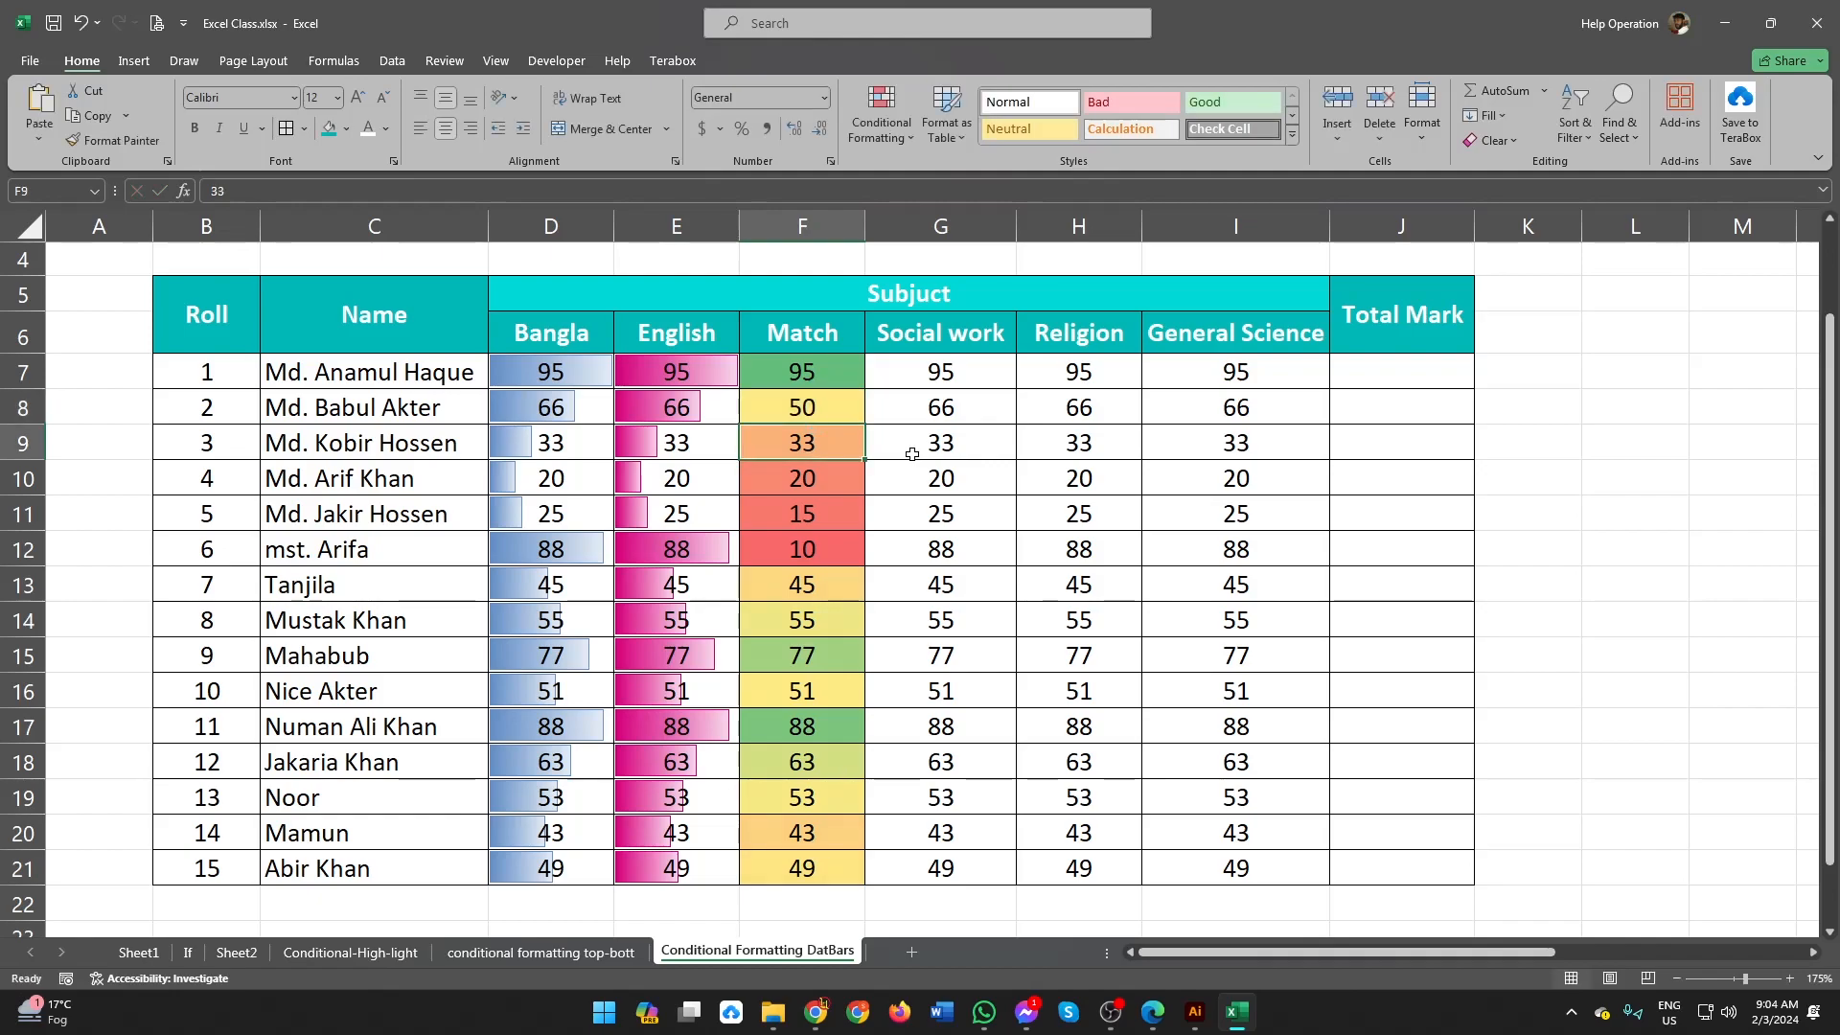
{"action": "key", "text": "Up"}
{"action": "type", "text": "40"}
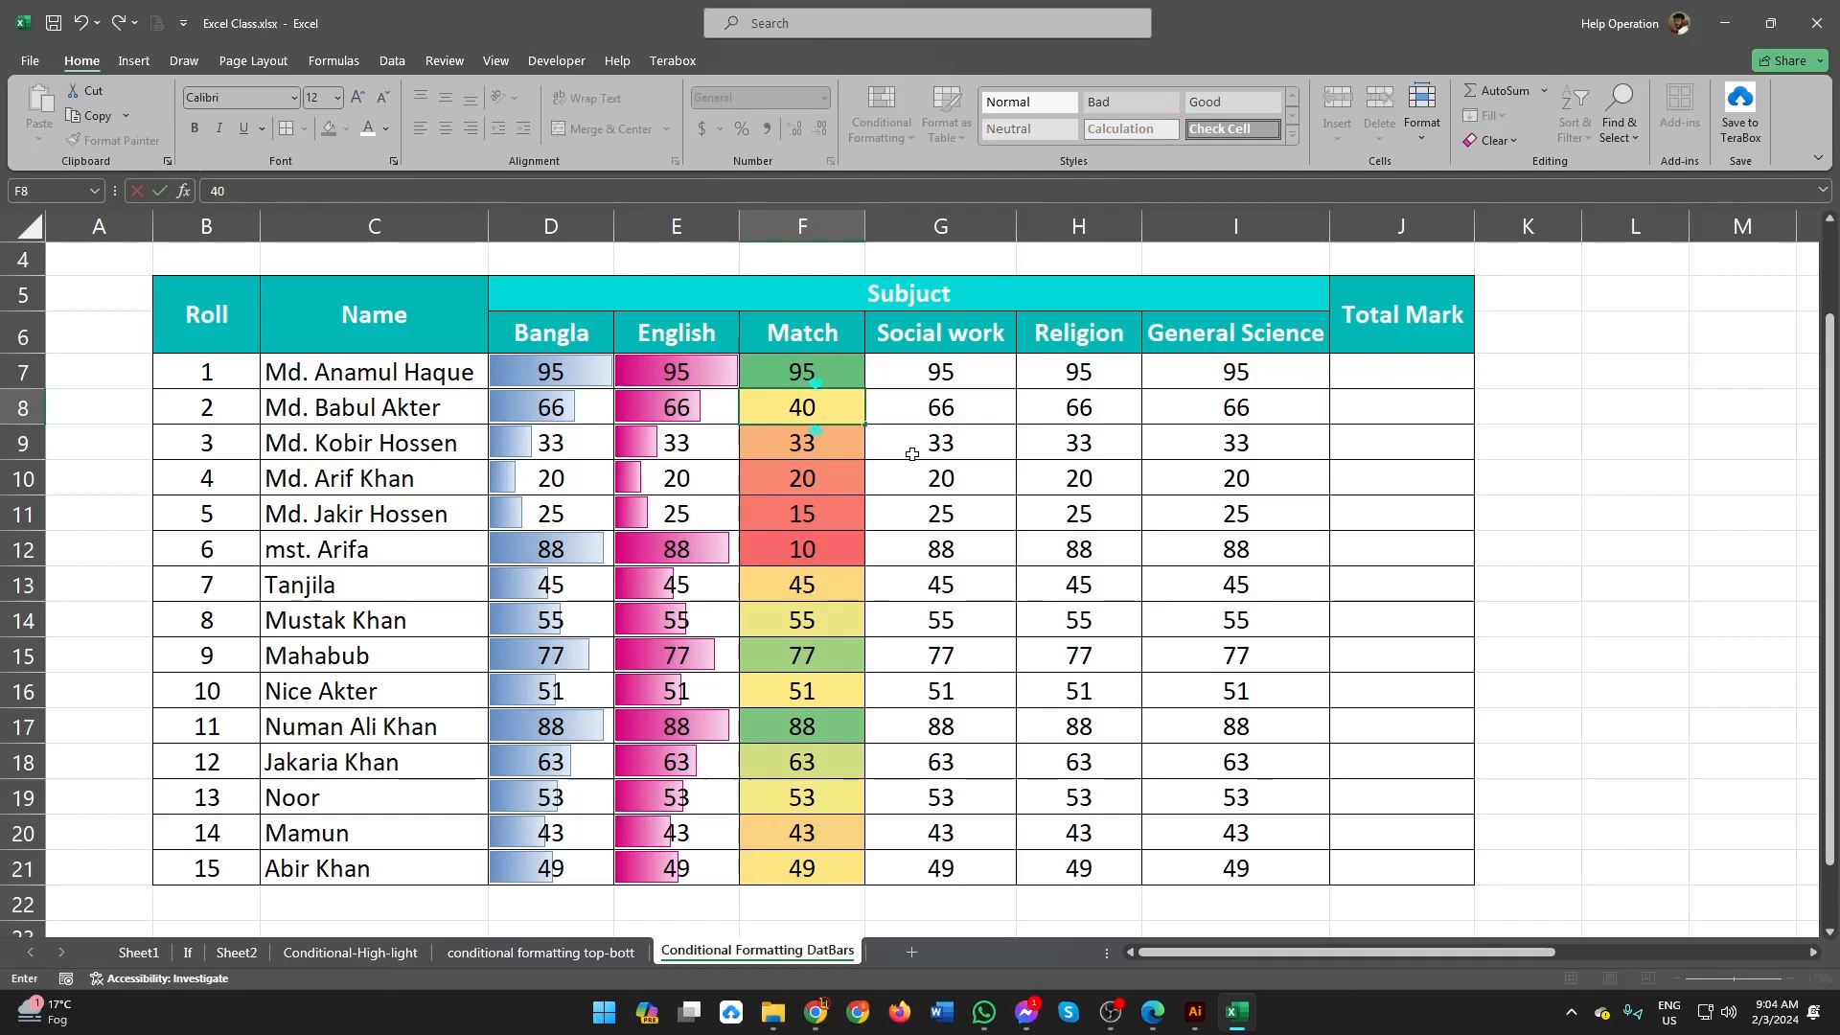
{"action": "key", "text": "Return"}
{"action": "left_click_drag", "start_coordinate": [841, 550], "coordinate": [830, 417]}
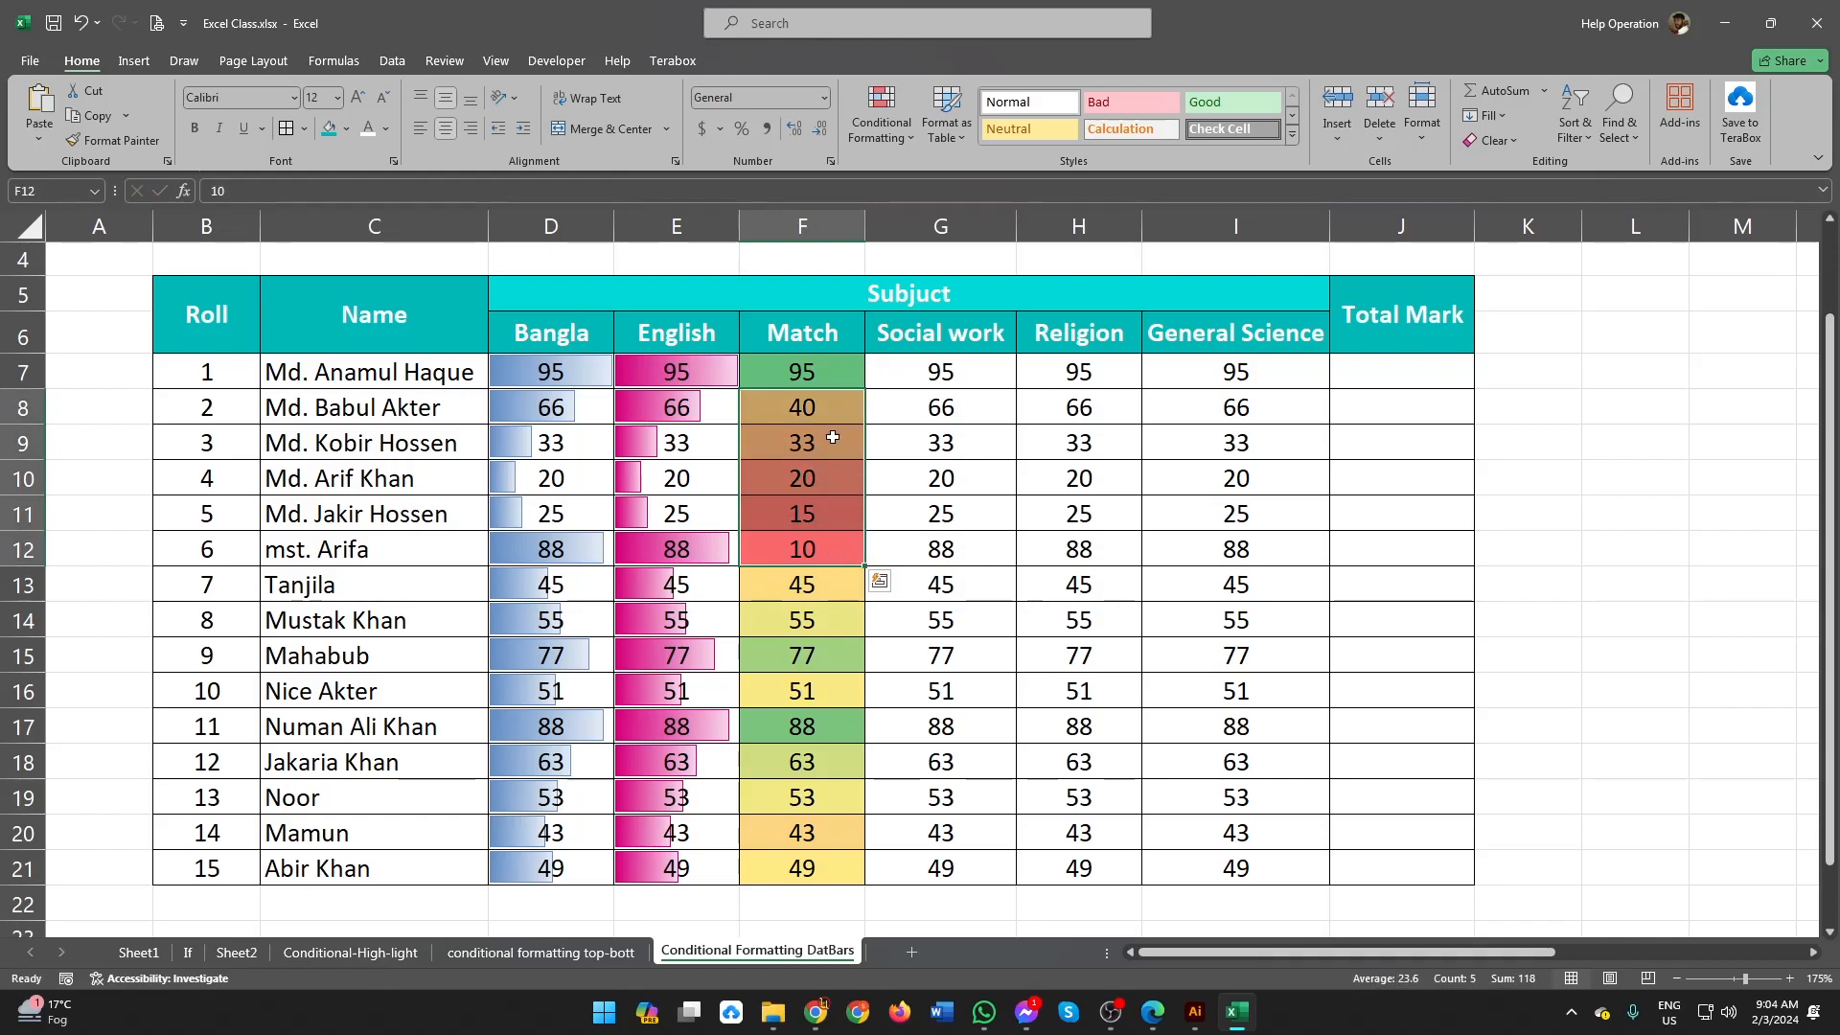
{"action": "left_click", "coordinate": [840, 421]}
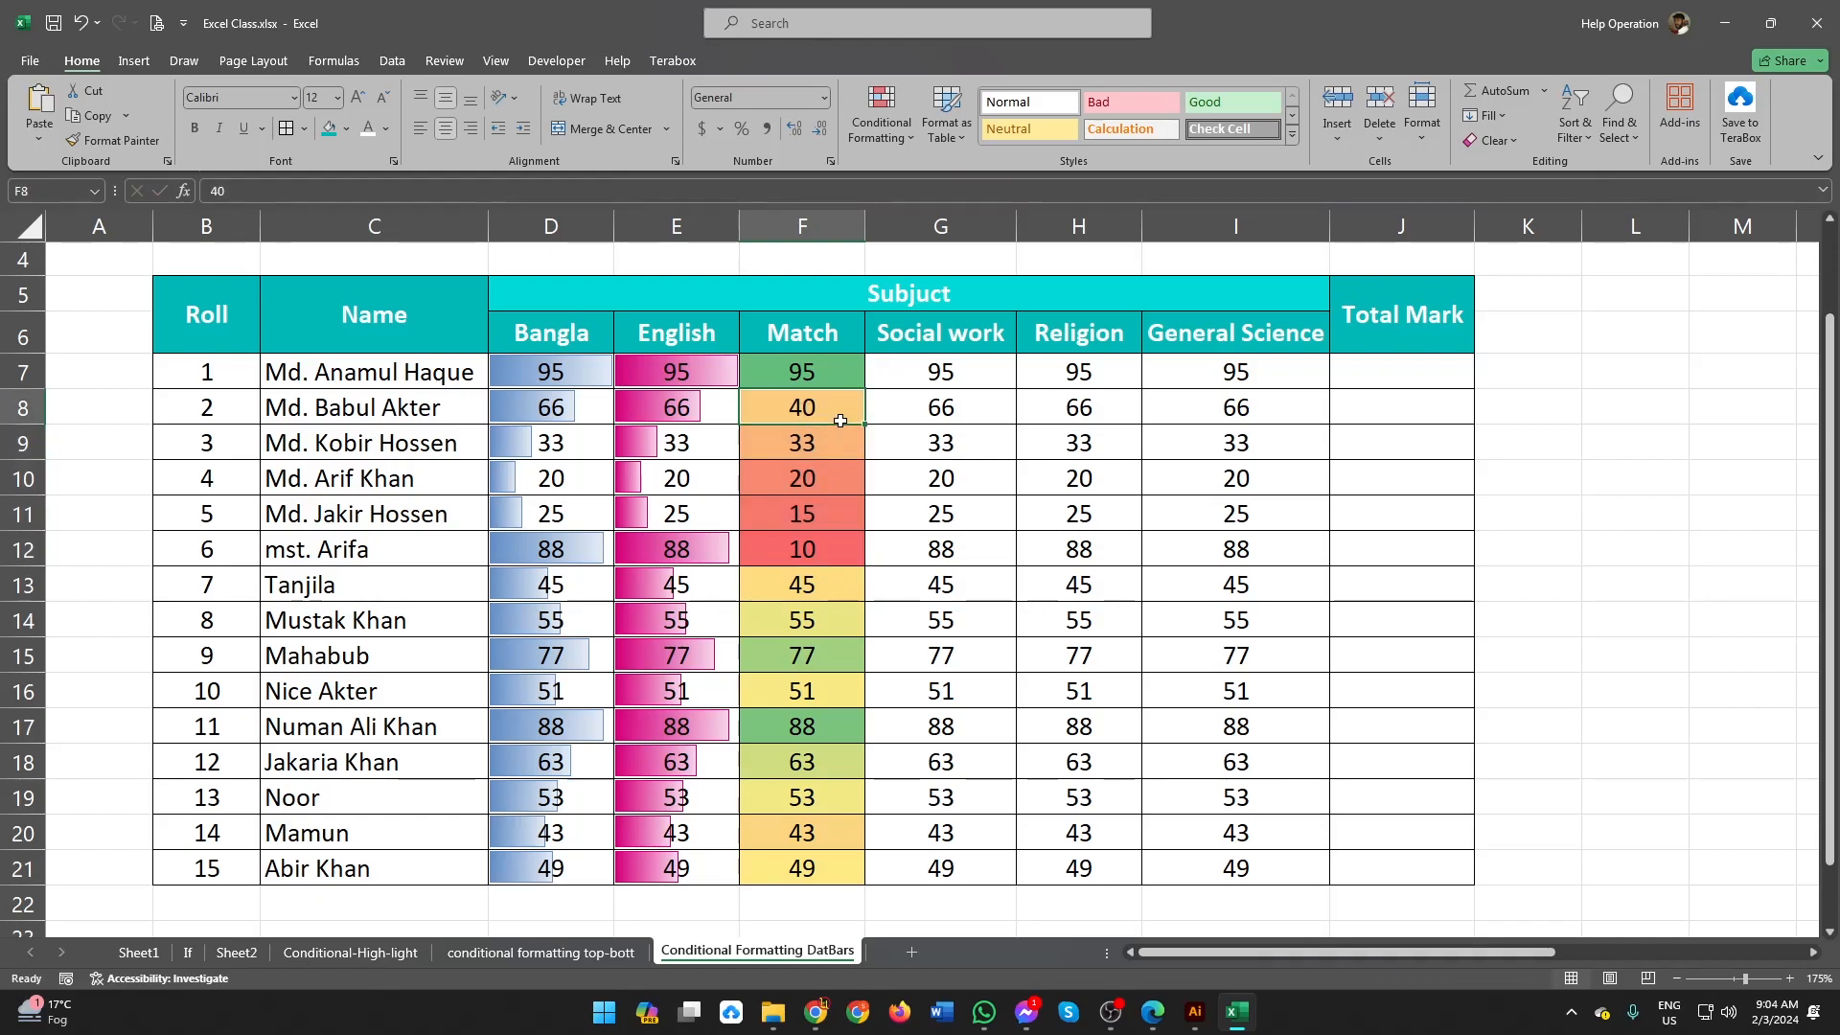
{"action": "left_click_drag", "start_coordinate": [822, 542], "coordinate": [799, 415]}
{"action": "left_click", "coordinate": [803, 411]}
Step: Enter the Match marks 20, 30, 40, 50, 60, 70, 80, 90 and 98 down cells F13:F21
{"action": "left_click", "coordinate": [796, 580]}
{"action": "type", "text": "20"}
{"action": "key", "text": "Return"}
{"action": "type", "text": "30"}
{"action": "key", "text": "Return"}
{"action": "type", "text": "40"}
{"action": "key", "text": "Return"}
{"action": "type", "text": "50"}
{"action": "key", "text": "Return"}
{"action": "type", "text": "60"}
{"action": "key", "text": "Return"}
{"action": "type", "text": "70"}
{"action": "key", "text": "Return"}
{"action": "type", "text": "80"}
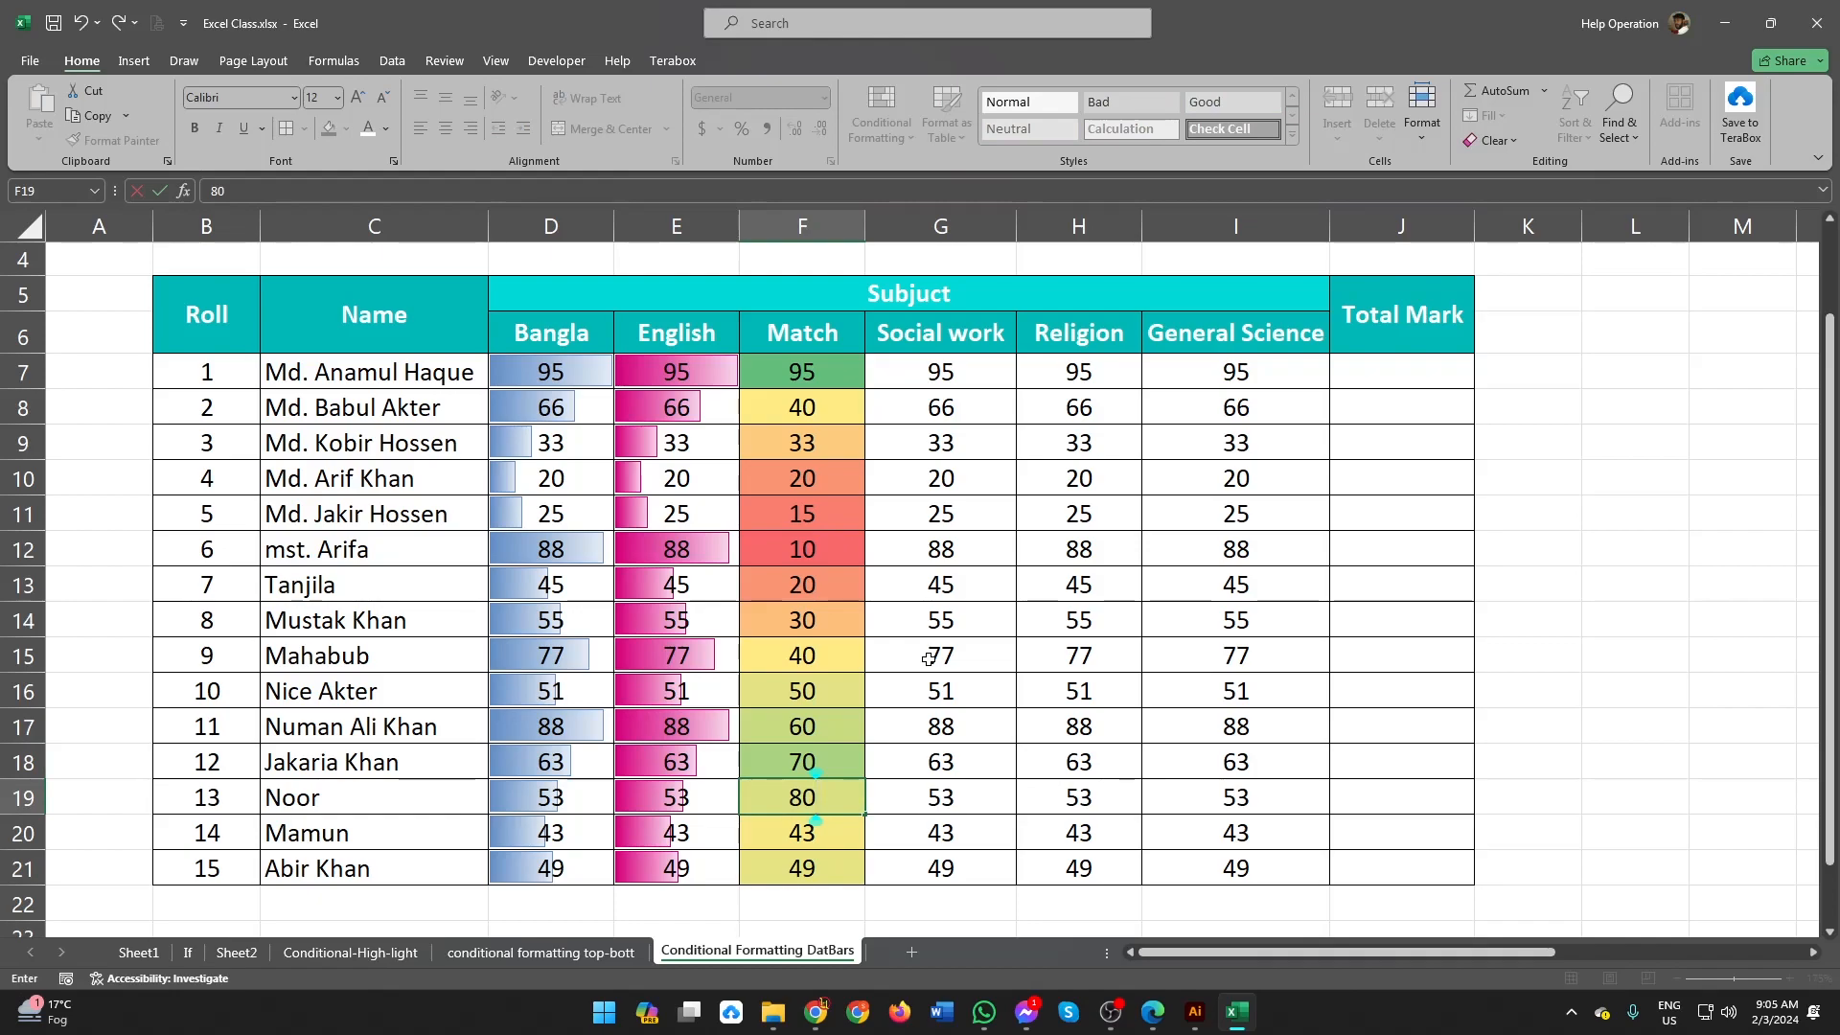
{"action": "key", "text": "Return"}
{"action": "type", "text": "90"}
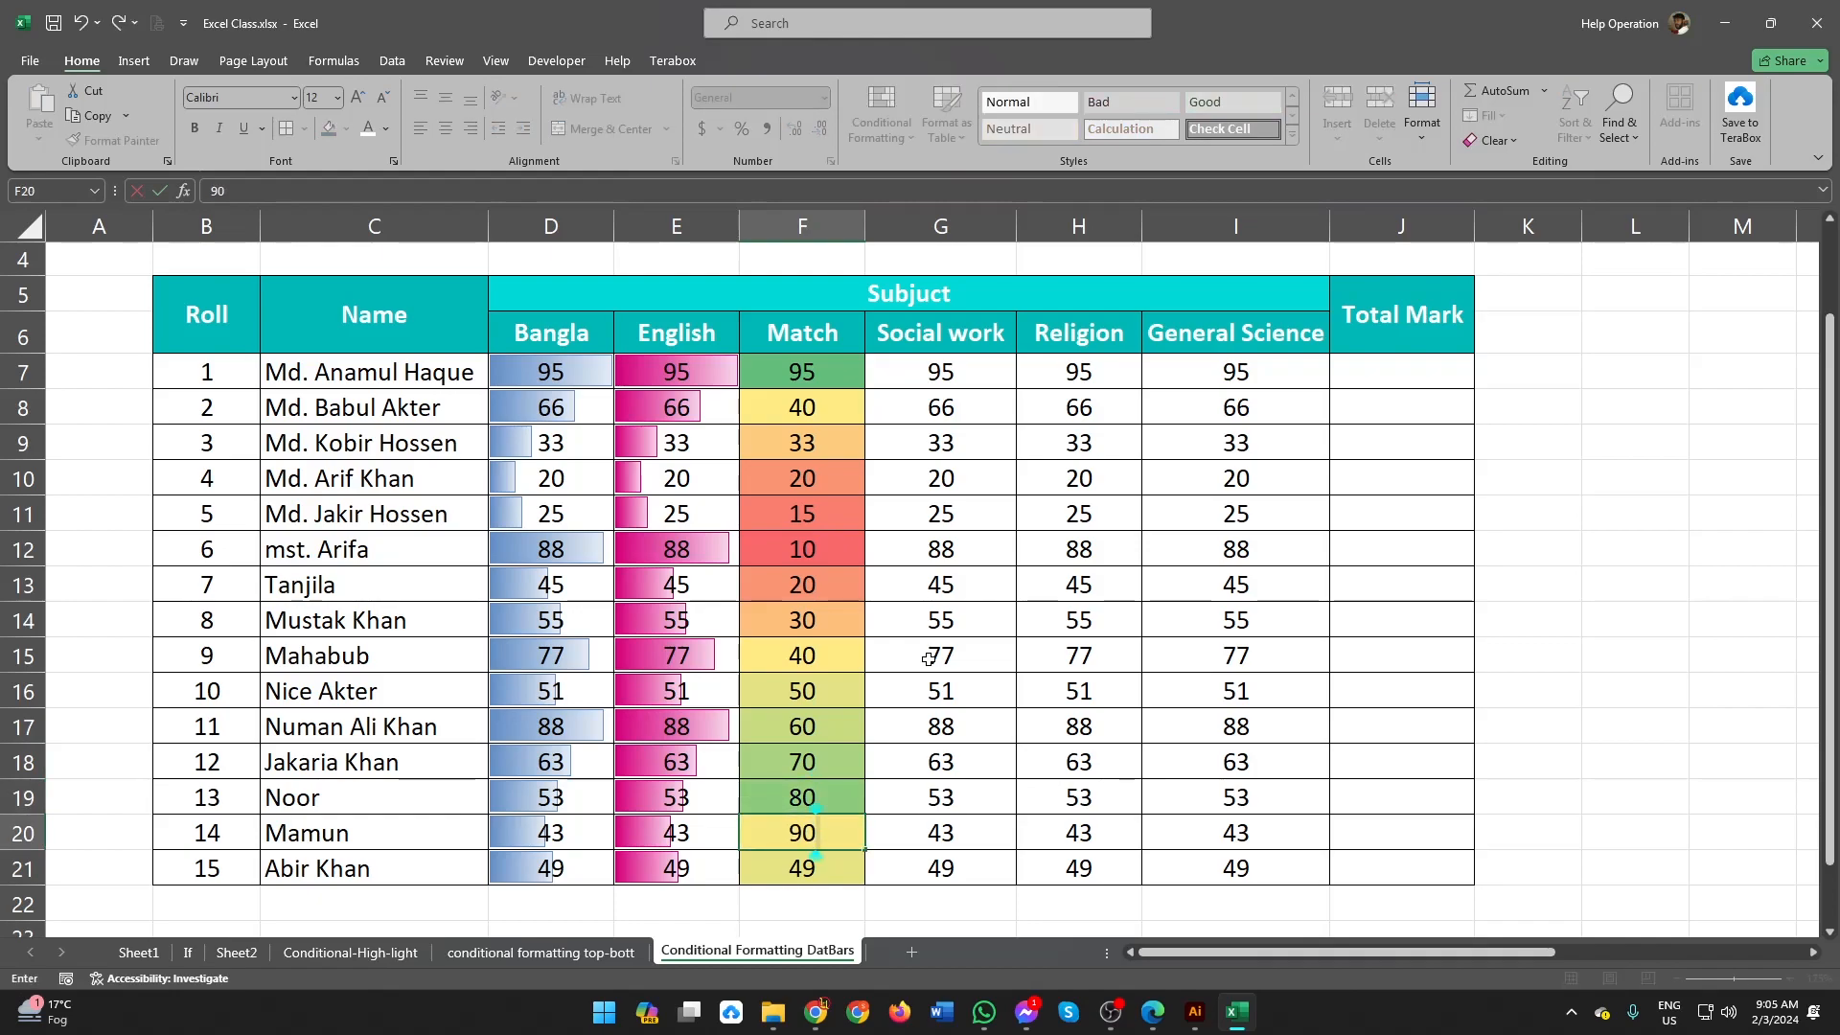
{"action": "key", "text": "Return"}
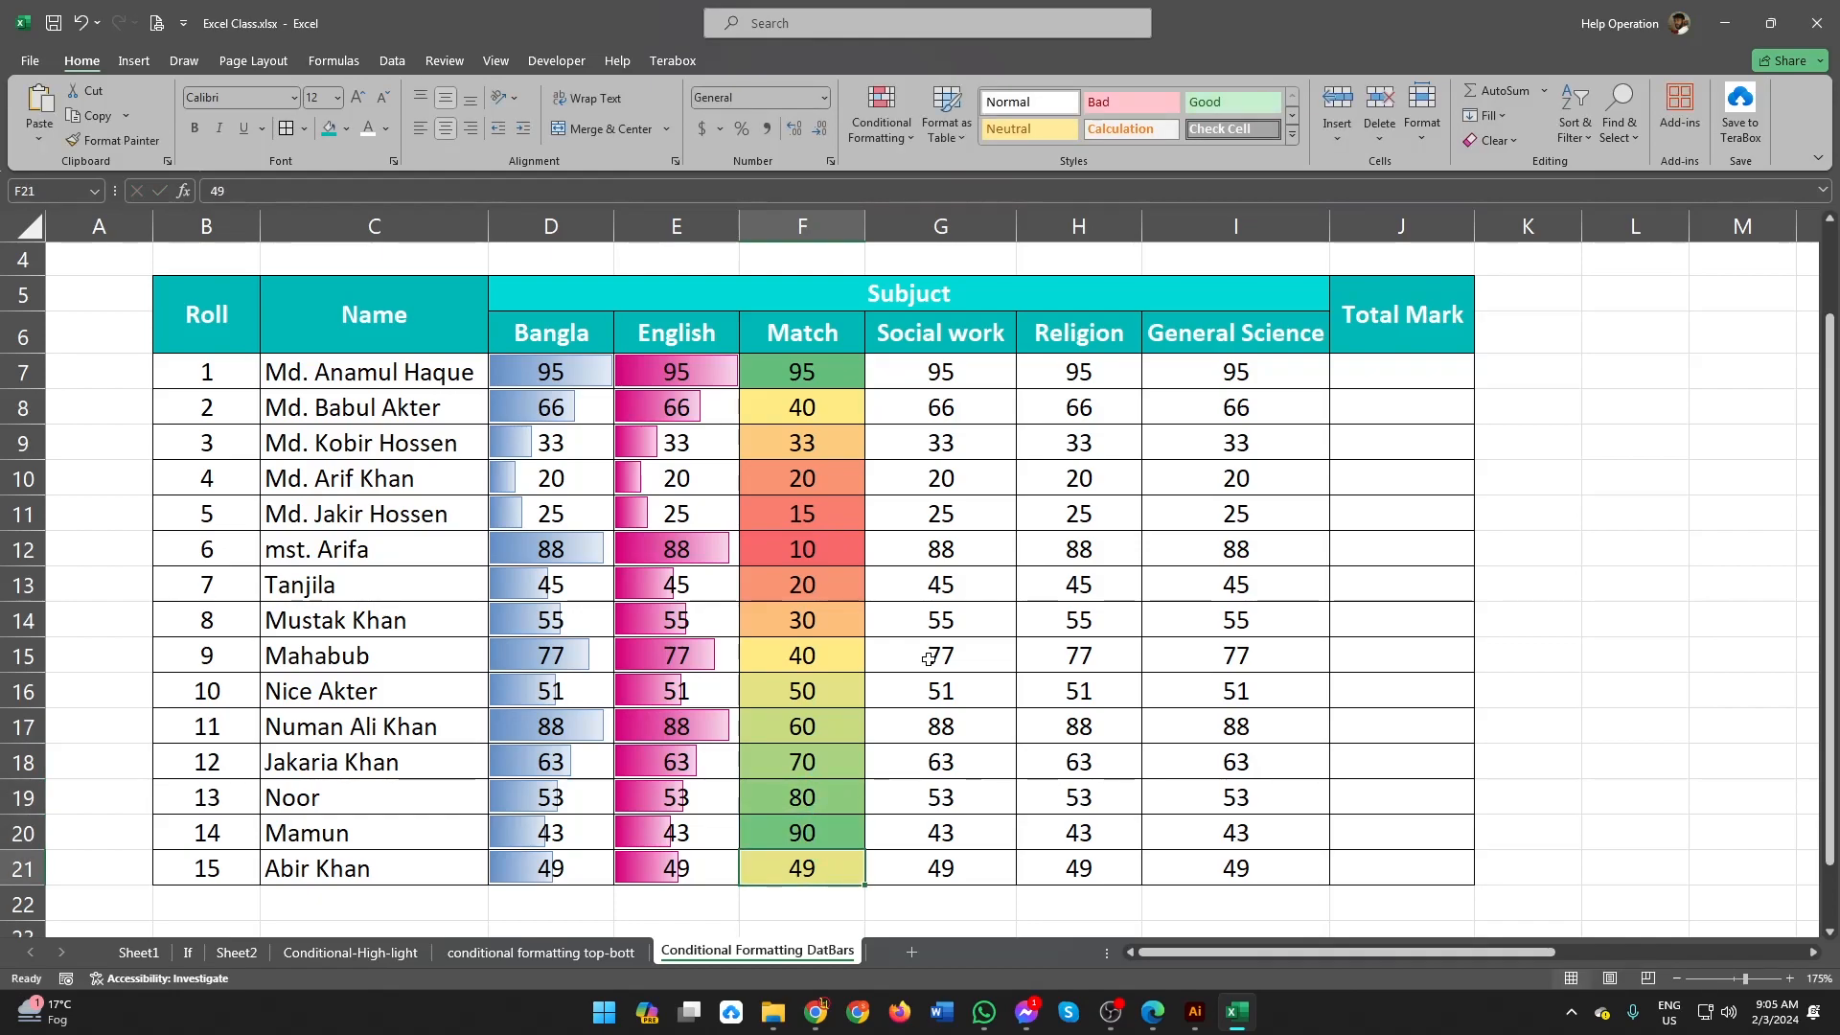
{"action": "type", "text": "98"}
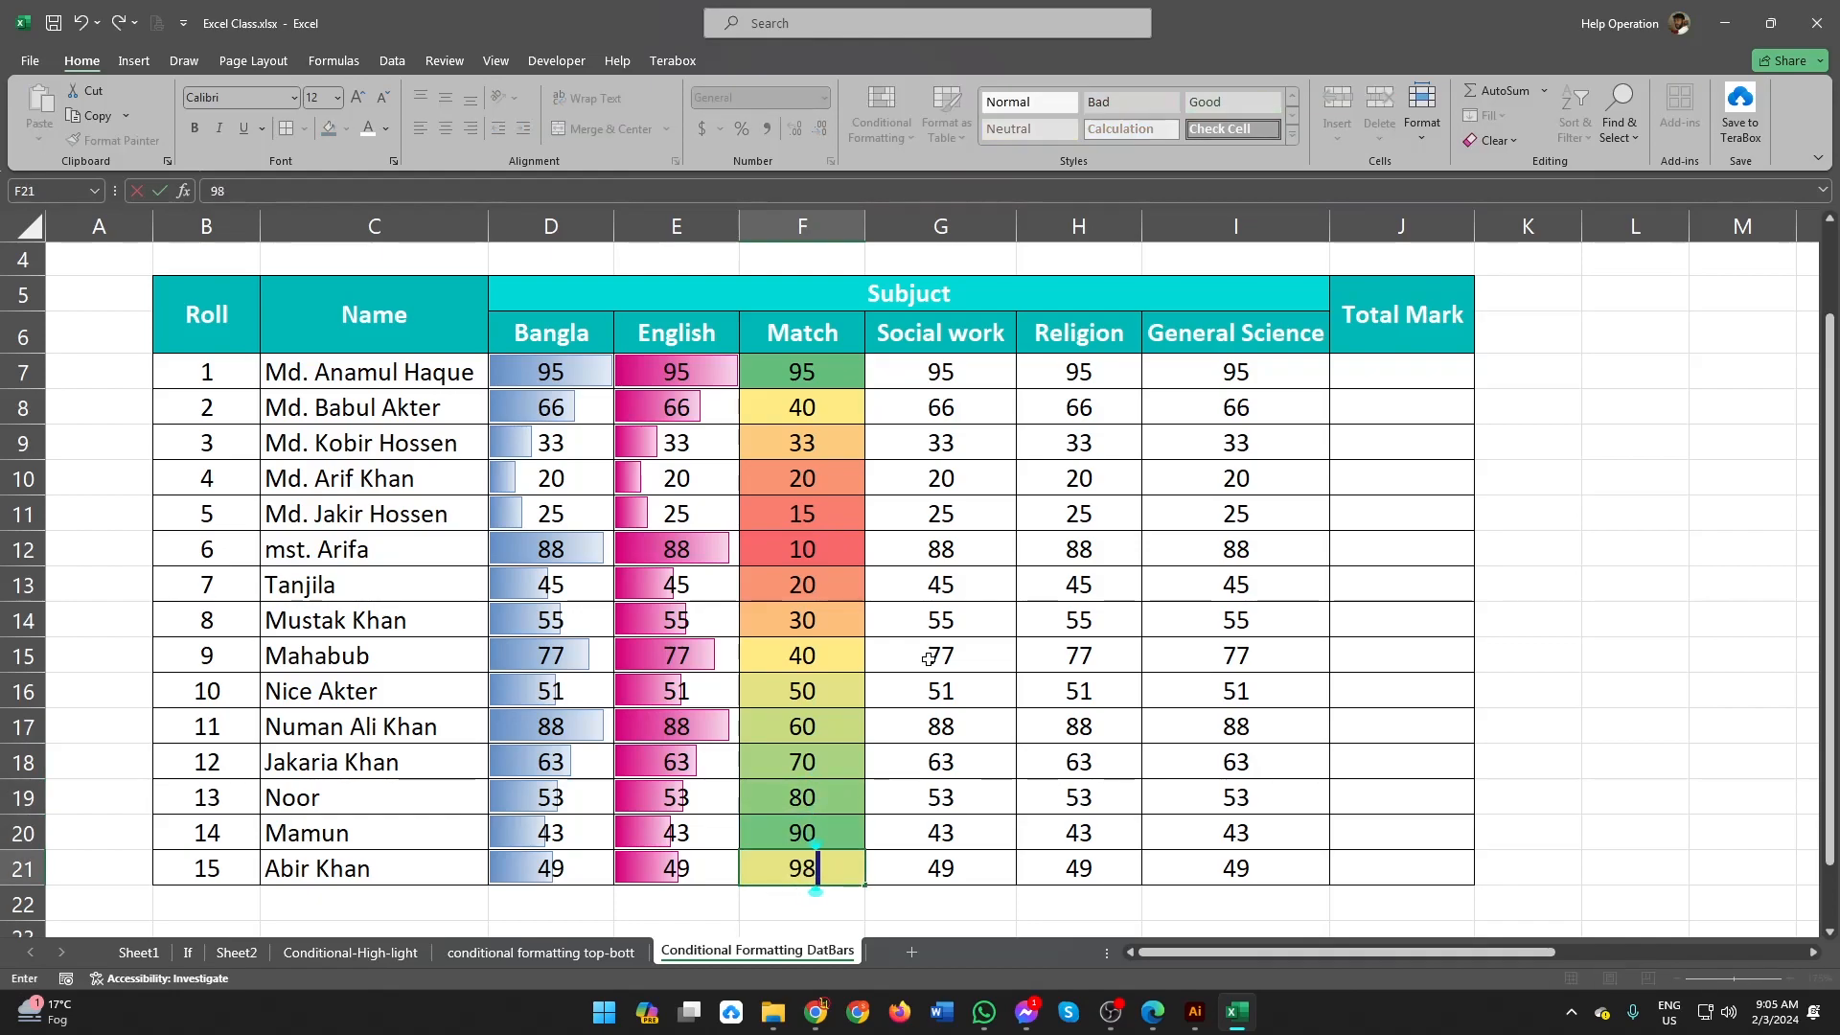
{"action": "left_click", "coordinate": [849, 595]}
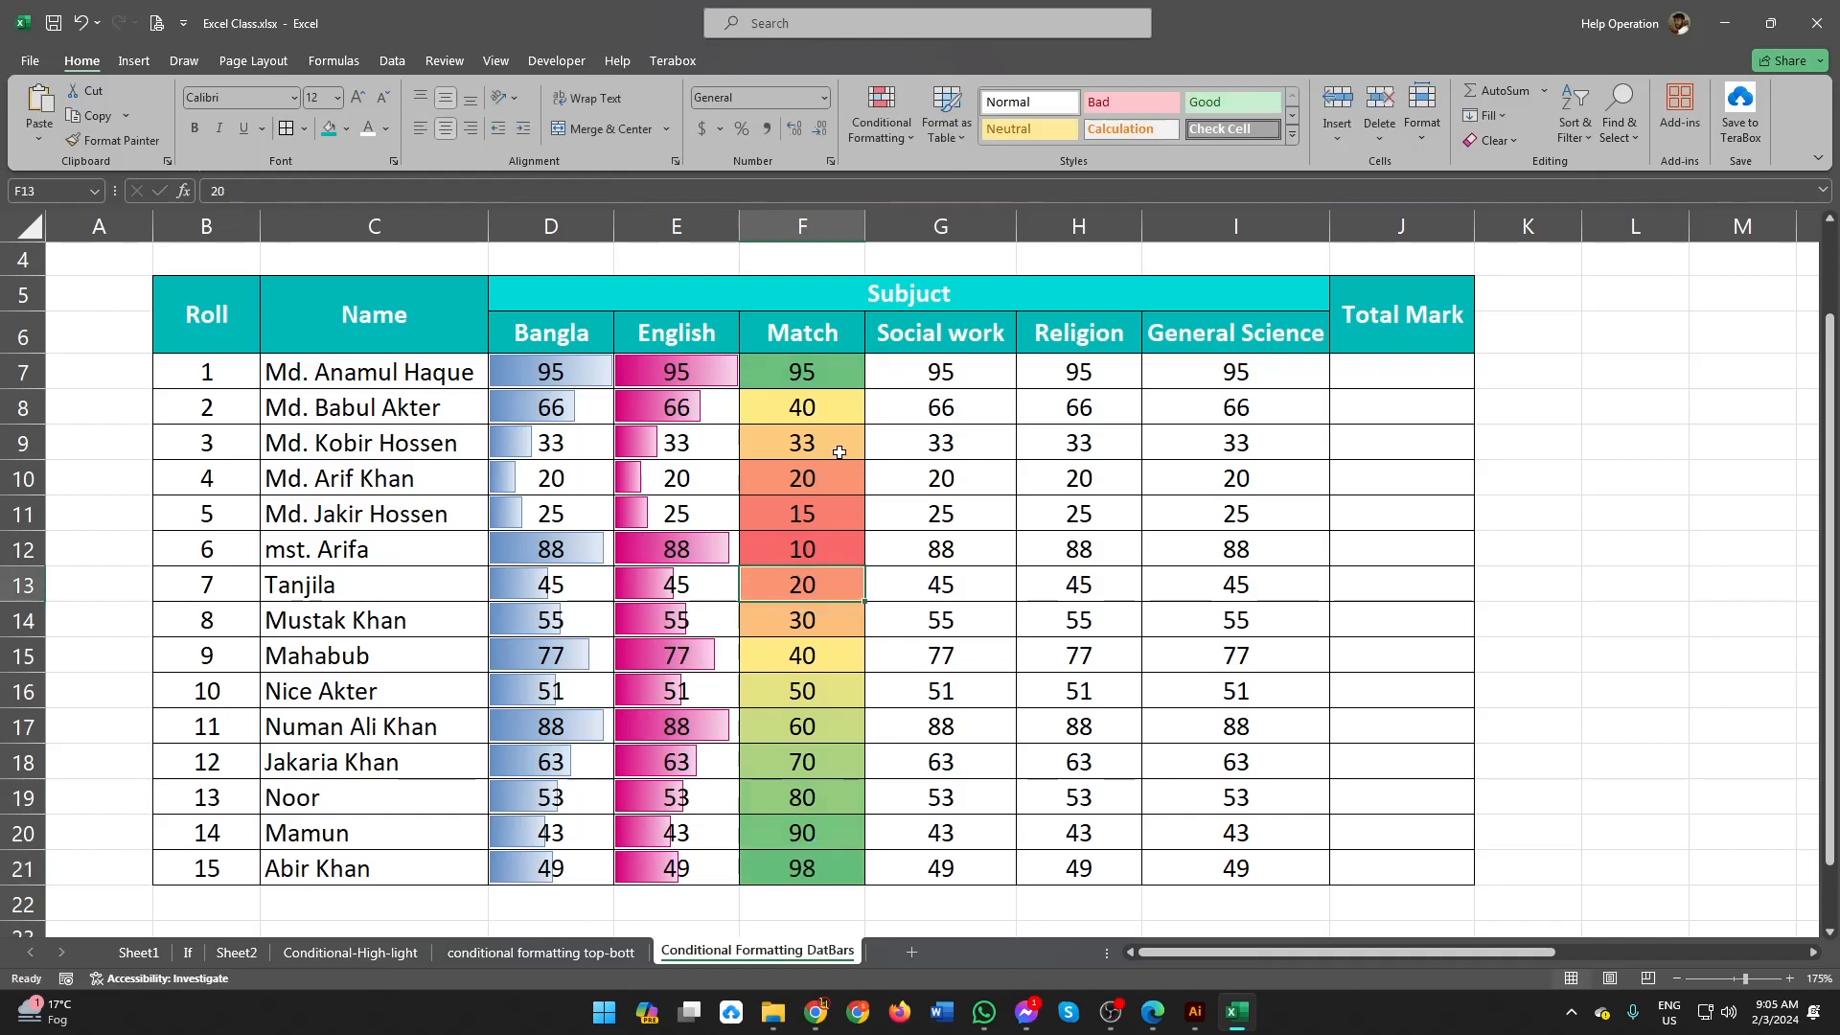
Step: Set the Match marks in F7:F10 to 0, 5, 70 and 9
{"action": "left_click", "coordinate": [820, 371]}
{"action": "type", "text": "0"}
{"action": "key", "text": "Return"}
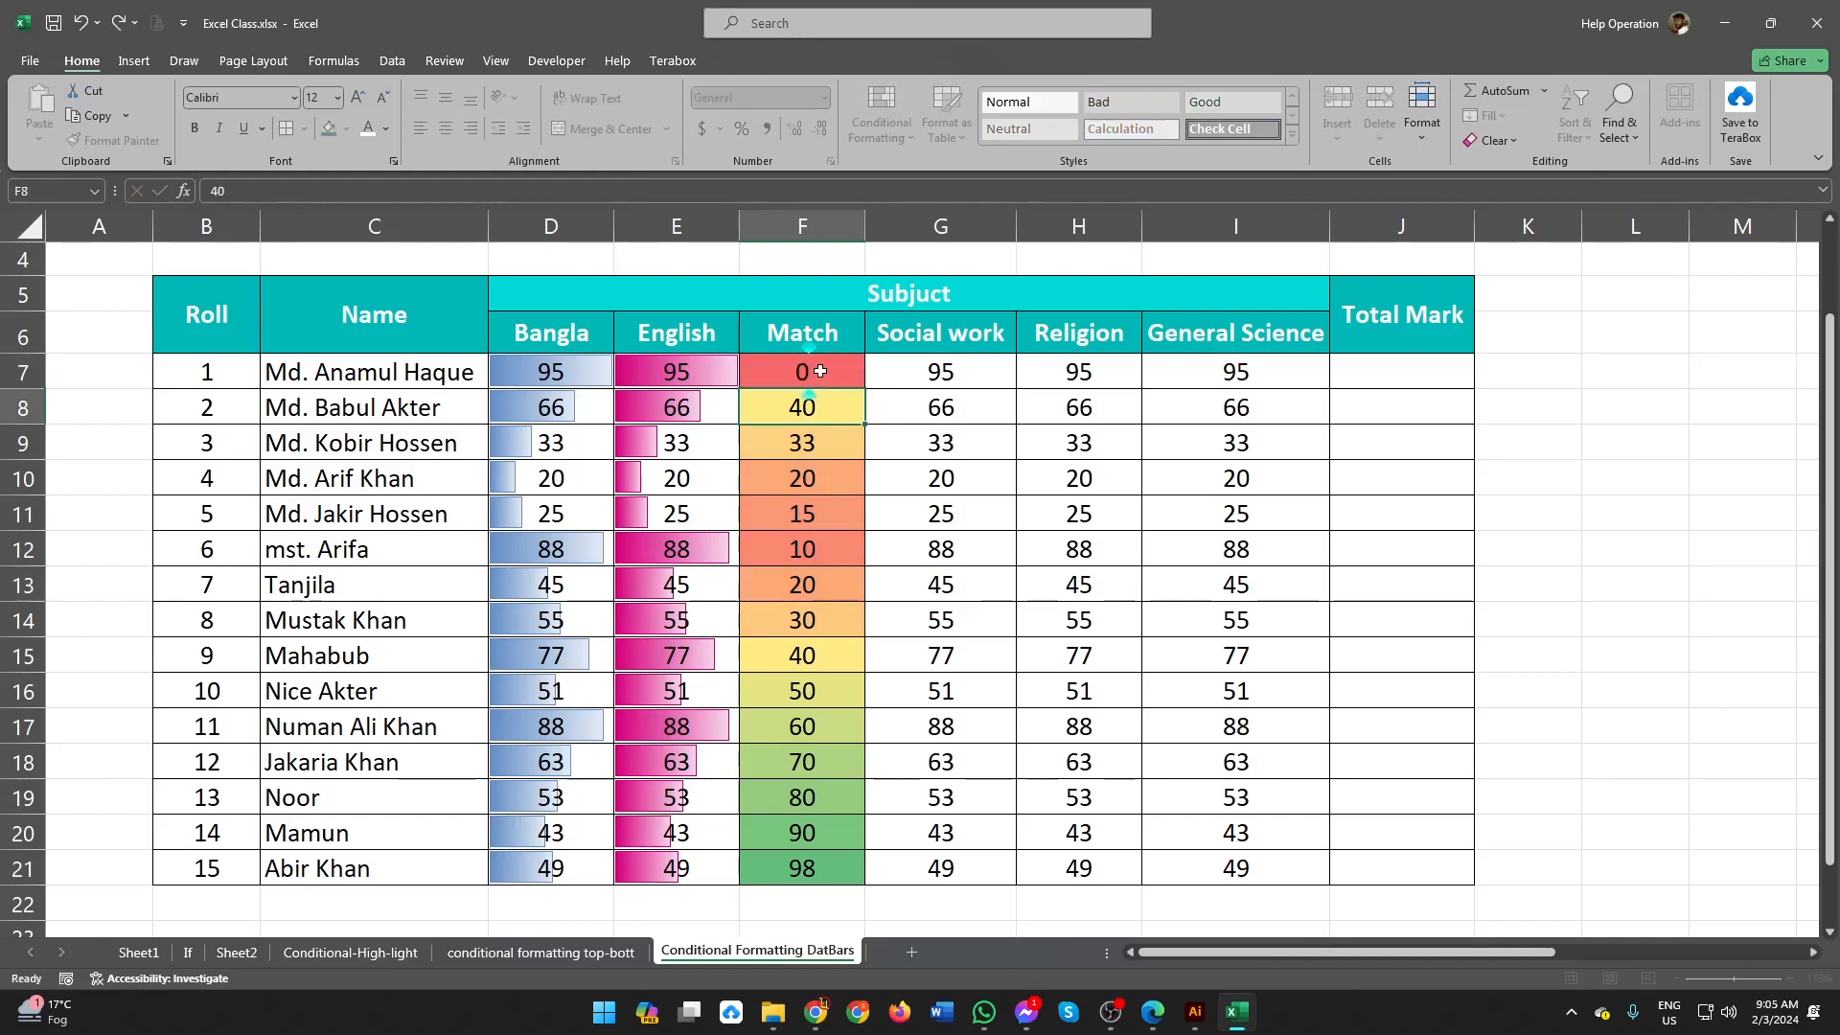
{"action": "type", "text": "5"}
{"action": "key", "text": "Return"}
{"action": "type", "text": "70"}
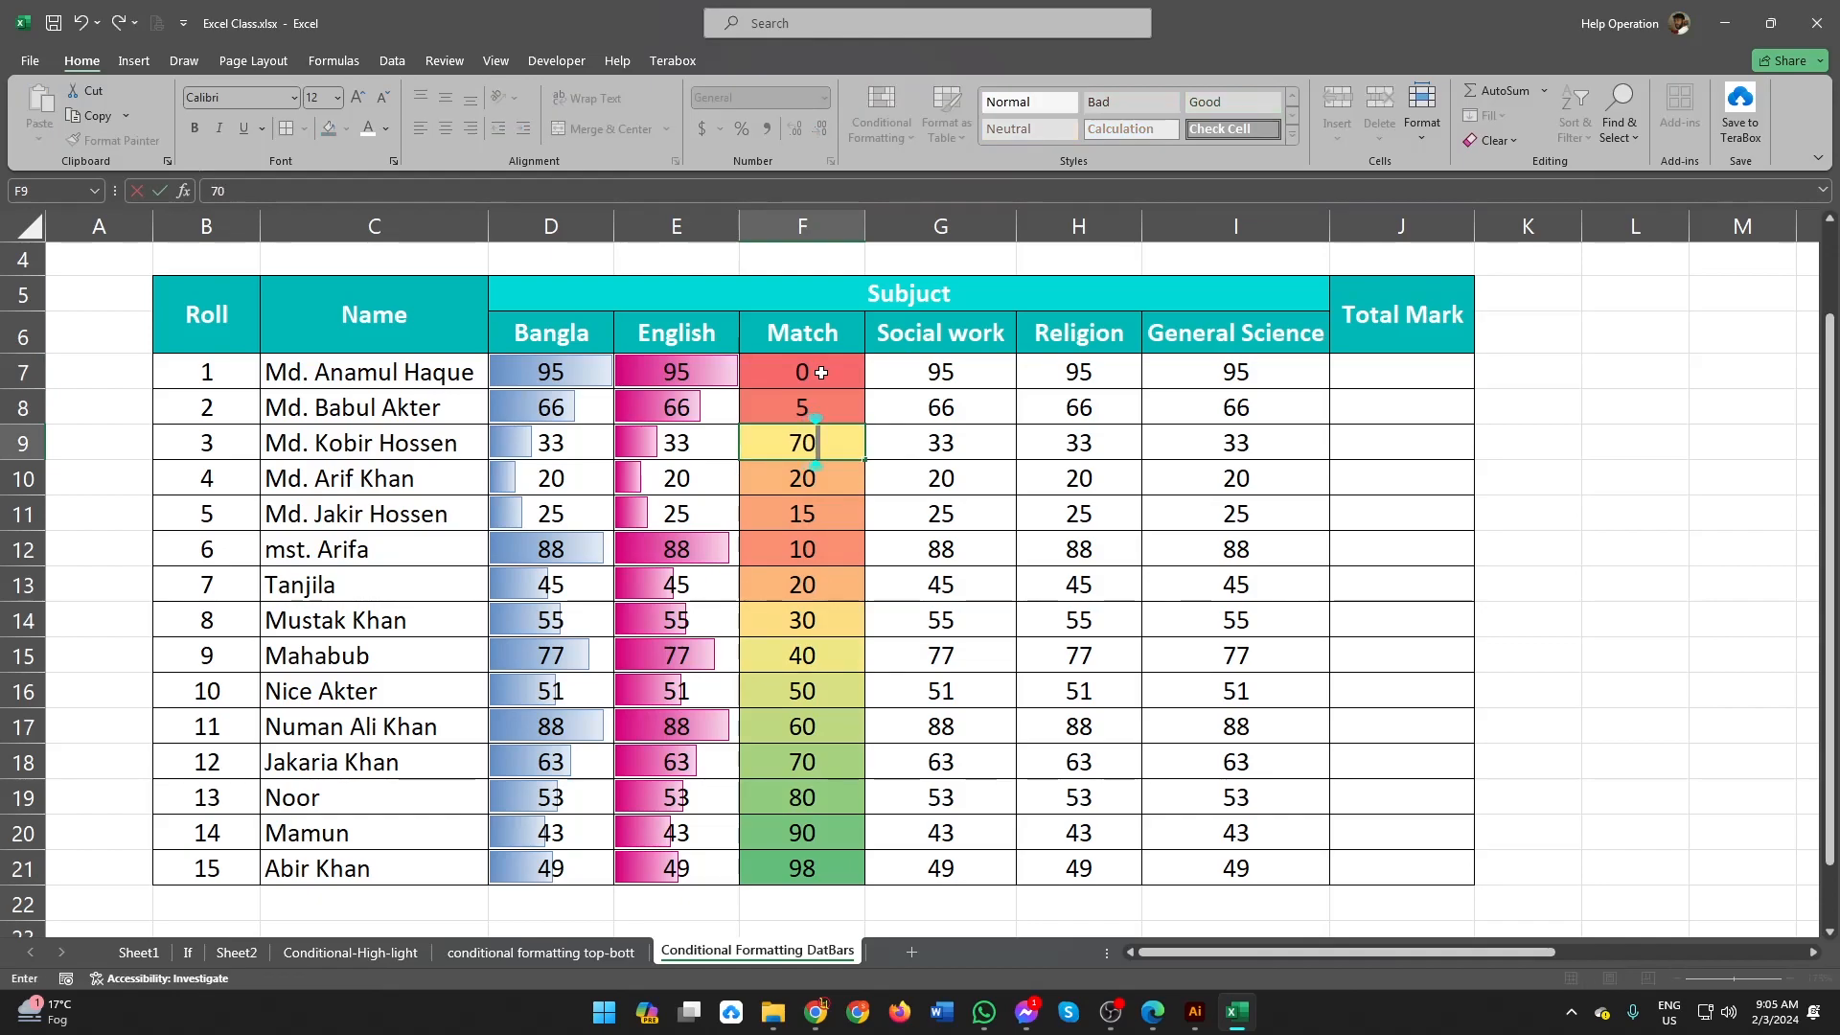
{"action": "key", "text": "Return"}
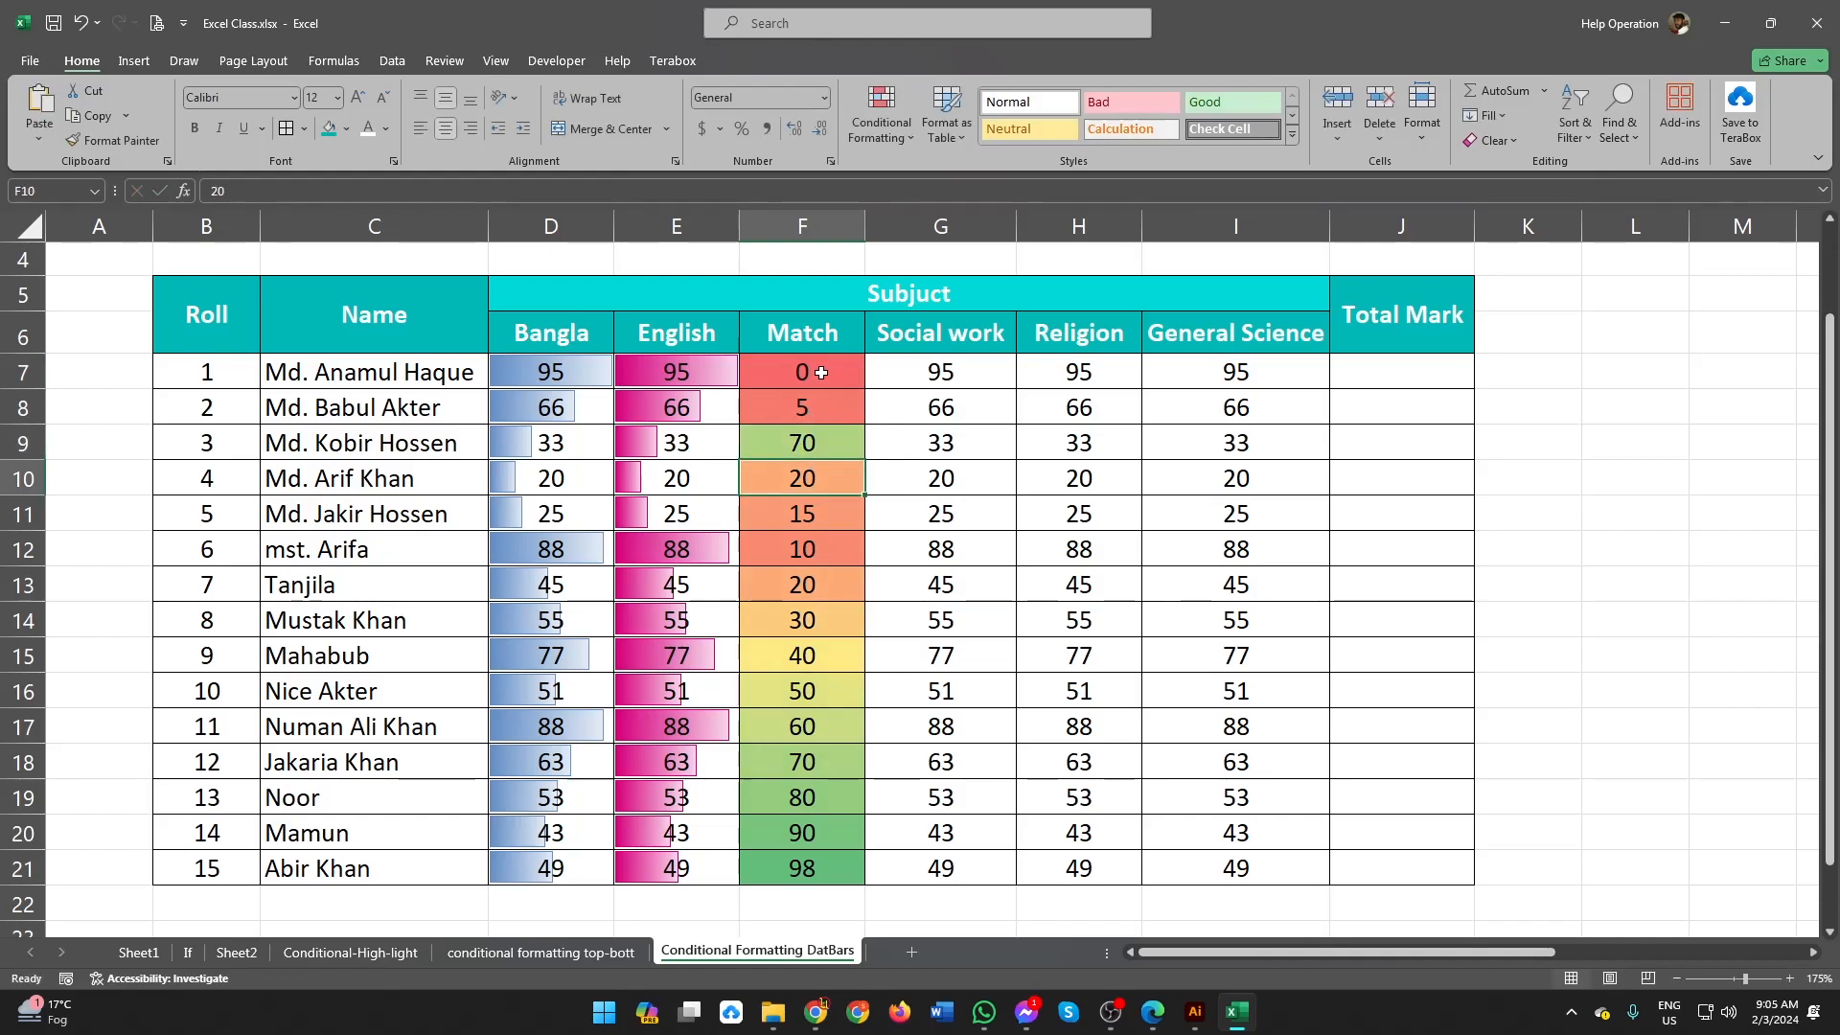
{"action": "type", "text": "9"}
{"action": "key", "text": "Return"}
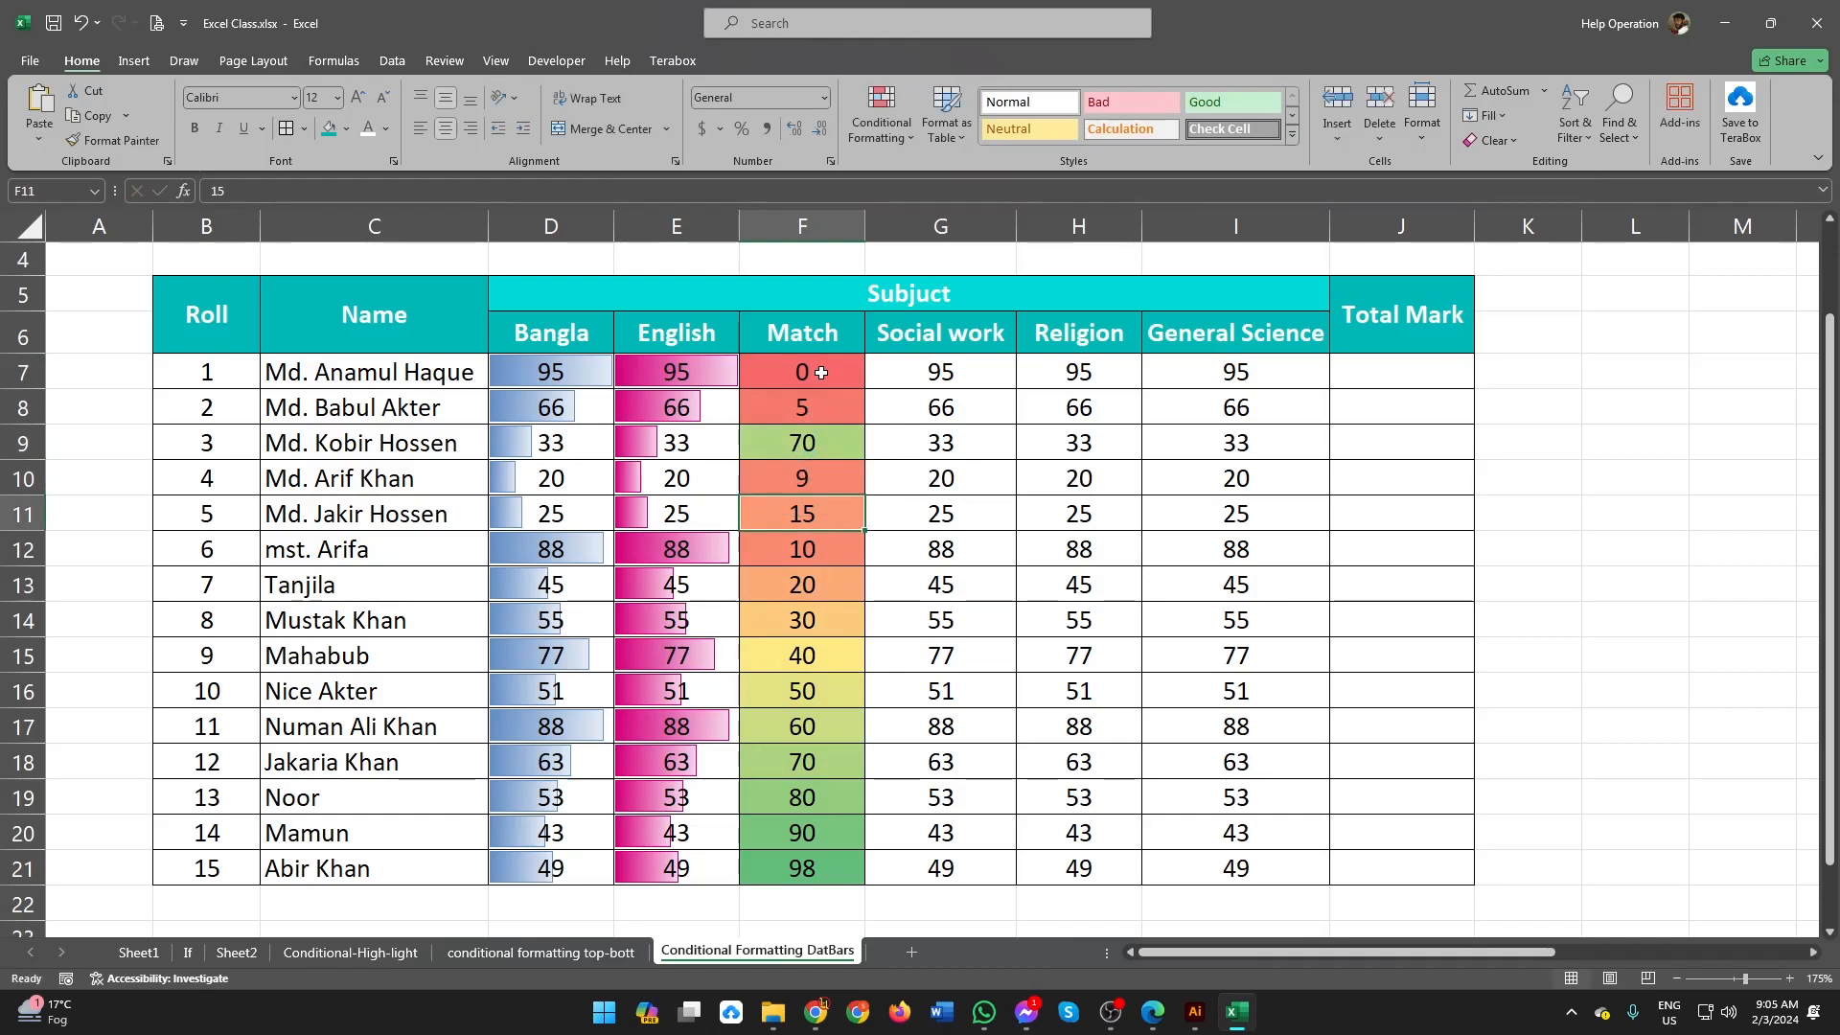
Step: Set the Match mark in F11 to 9.5 and correct the one in F9 to 7
{"action": "type", "text": "10"}
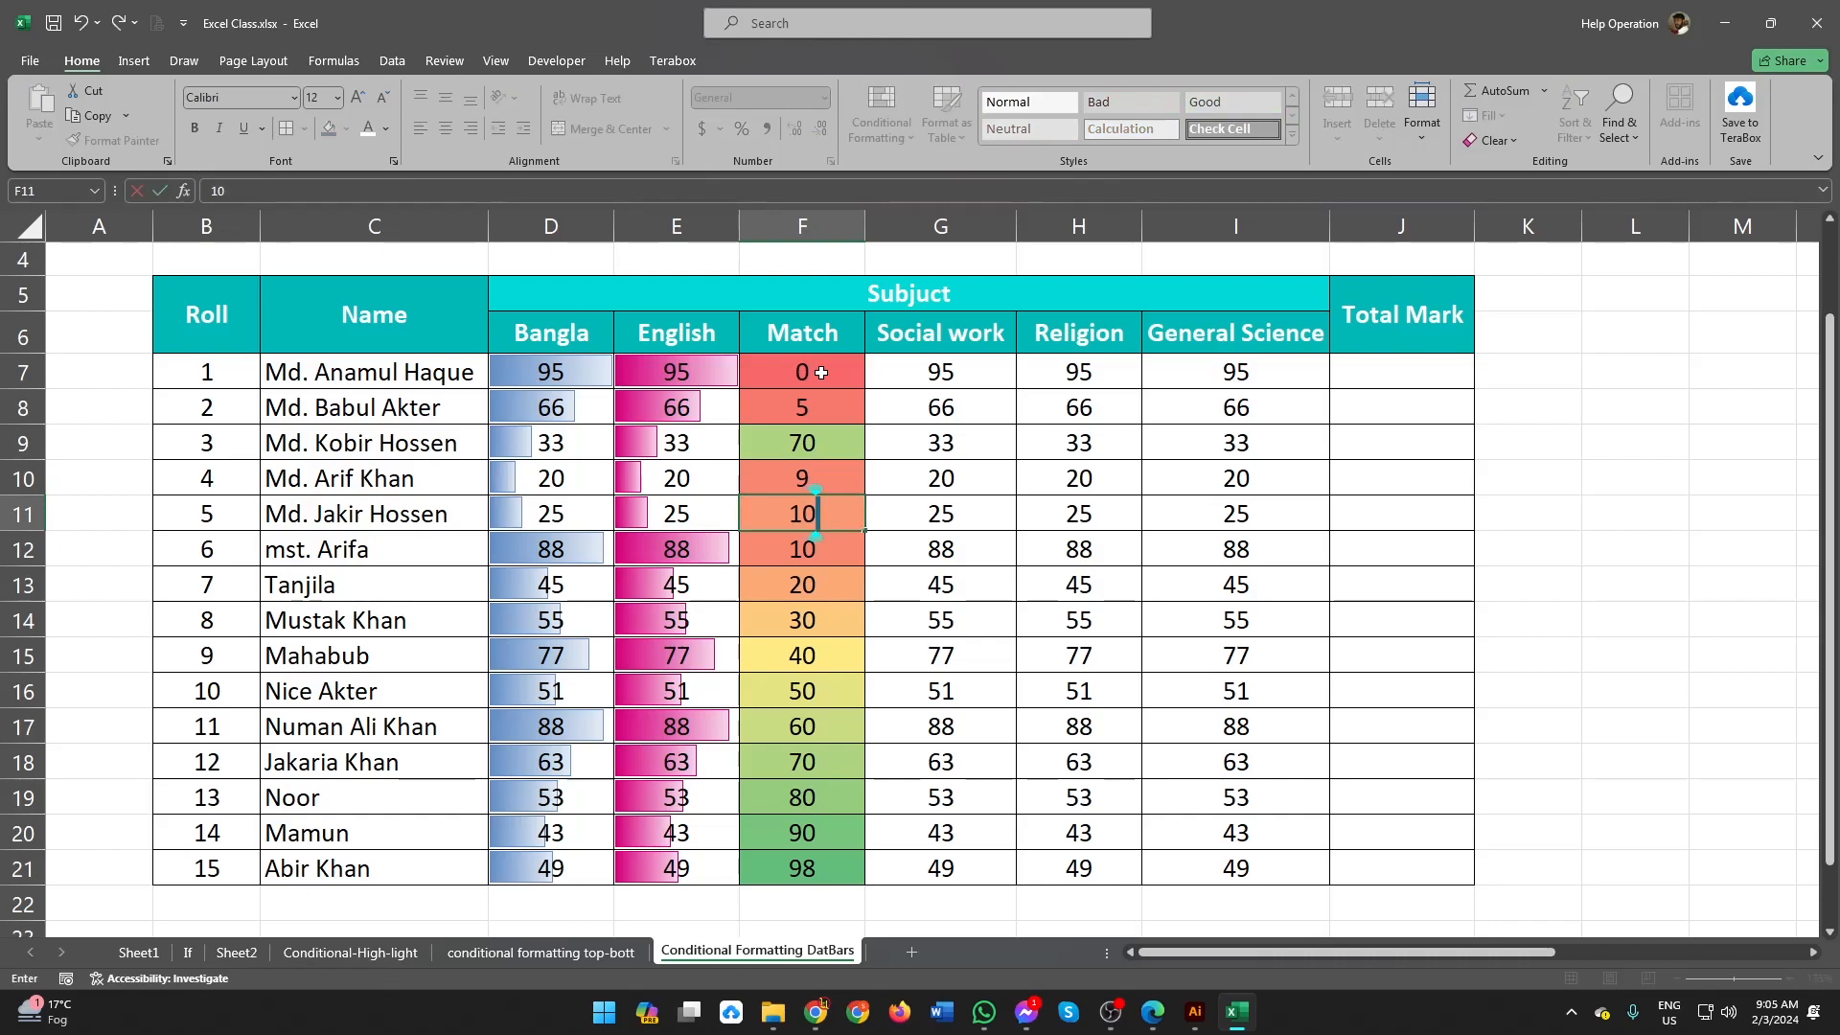
{"action": "key", "text": "BackSpace"}
{"action": "key", "text": "BackSpace"}
{"action": "type", "text": "9.5"}
{"action": "key", "text": "Return"}
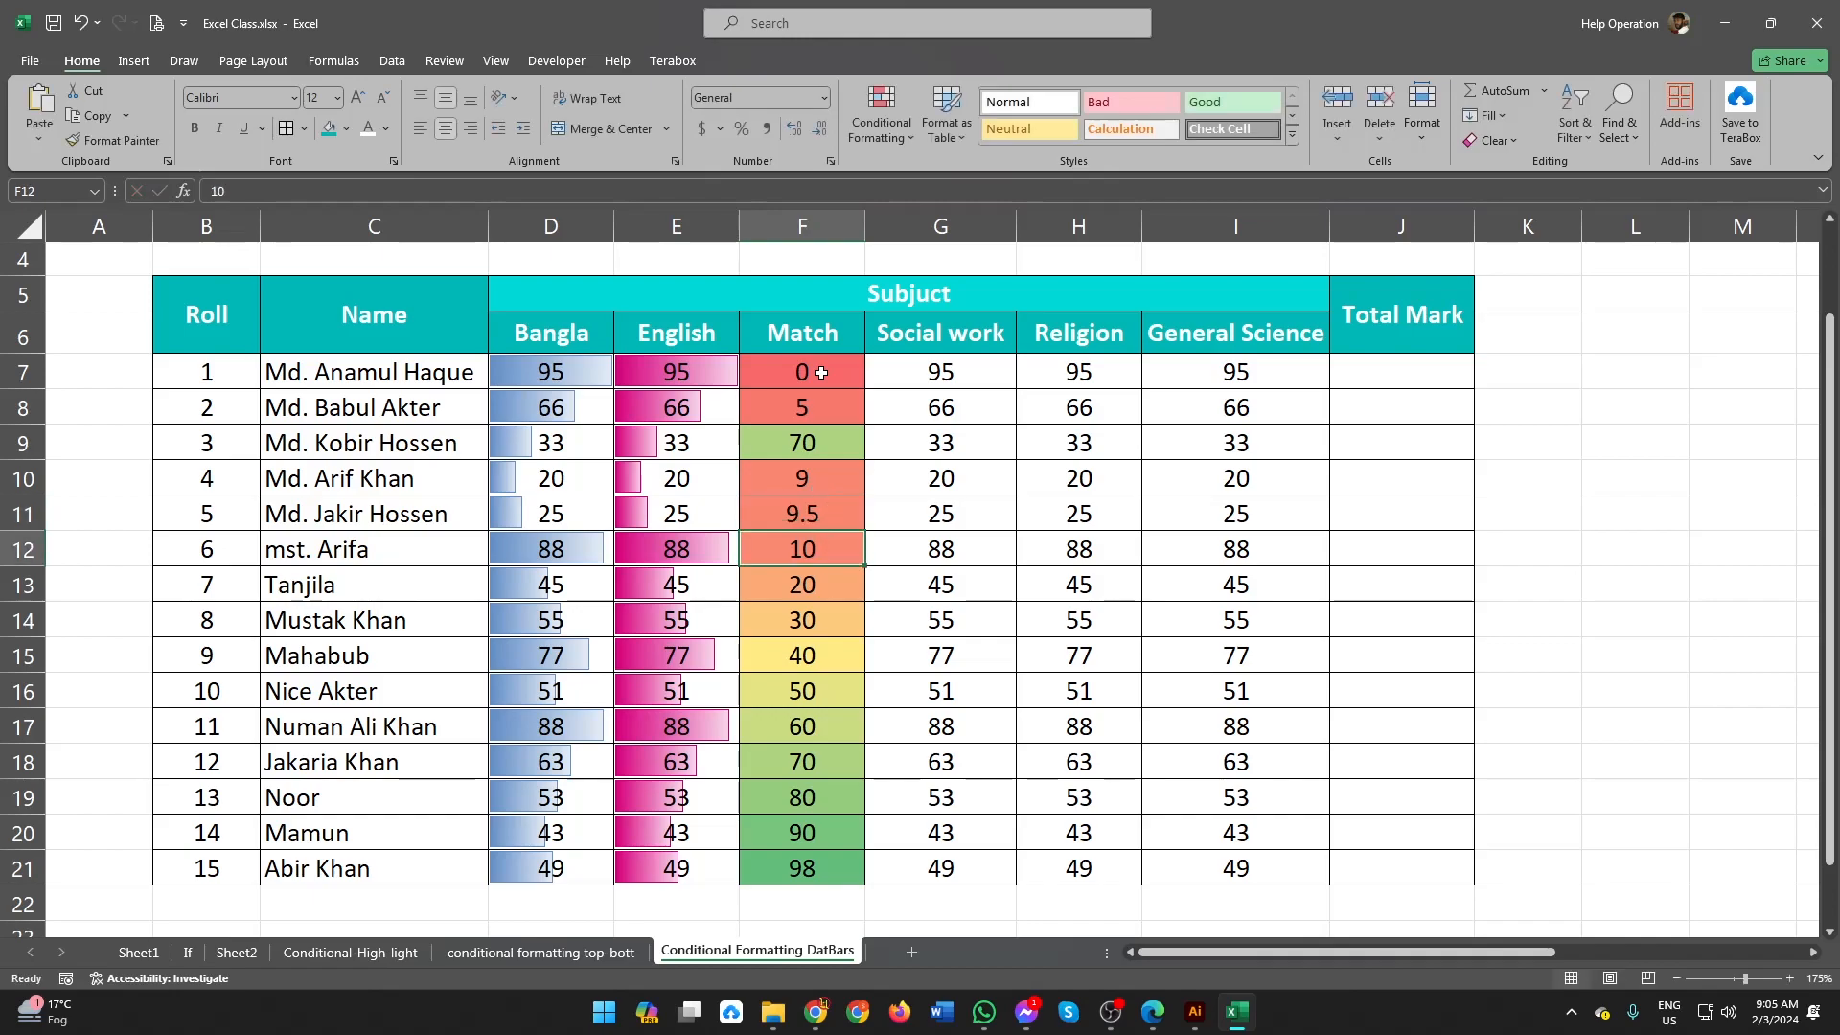
{"action": "left_click", "coordinate": [841, 448]}
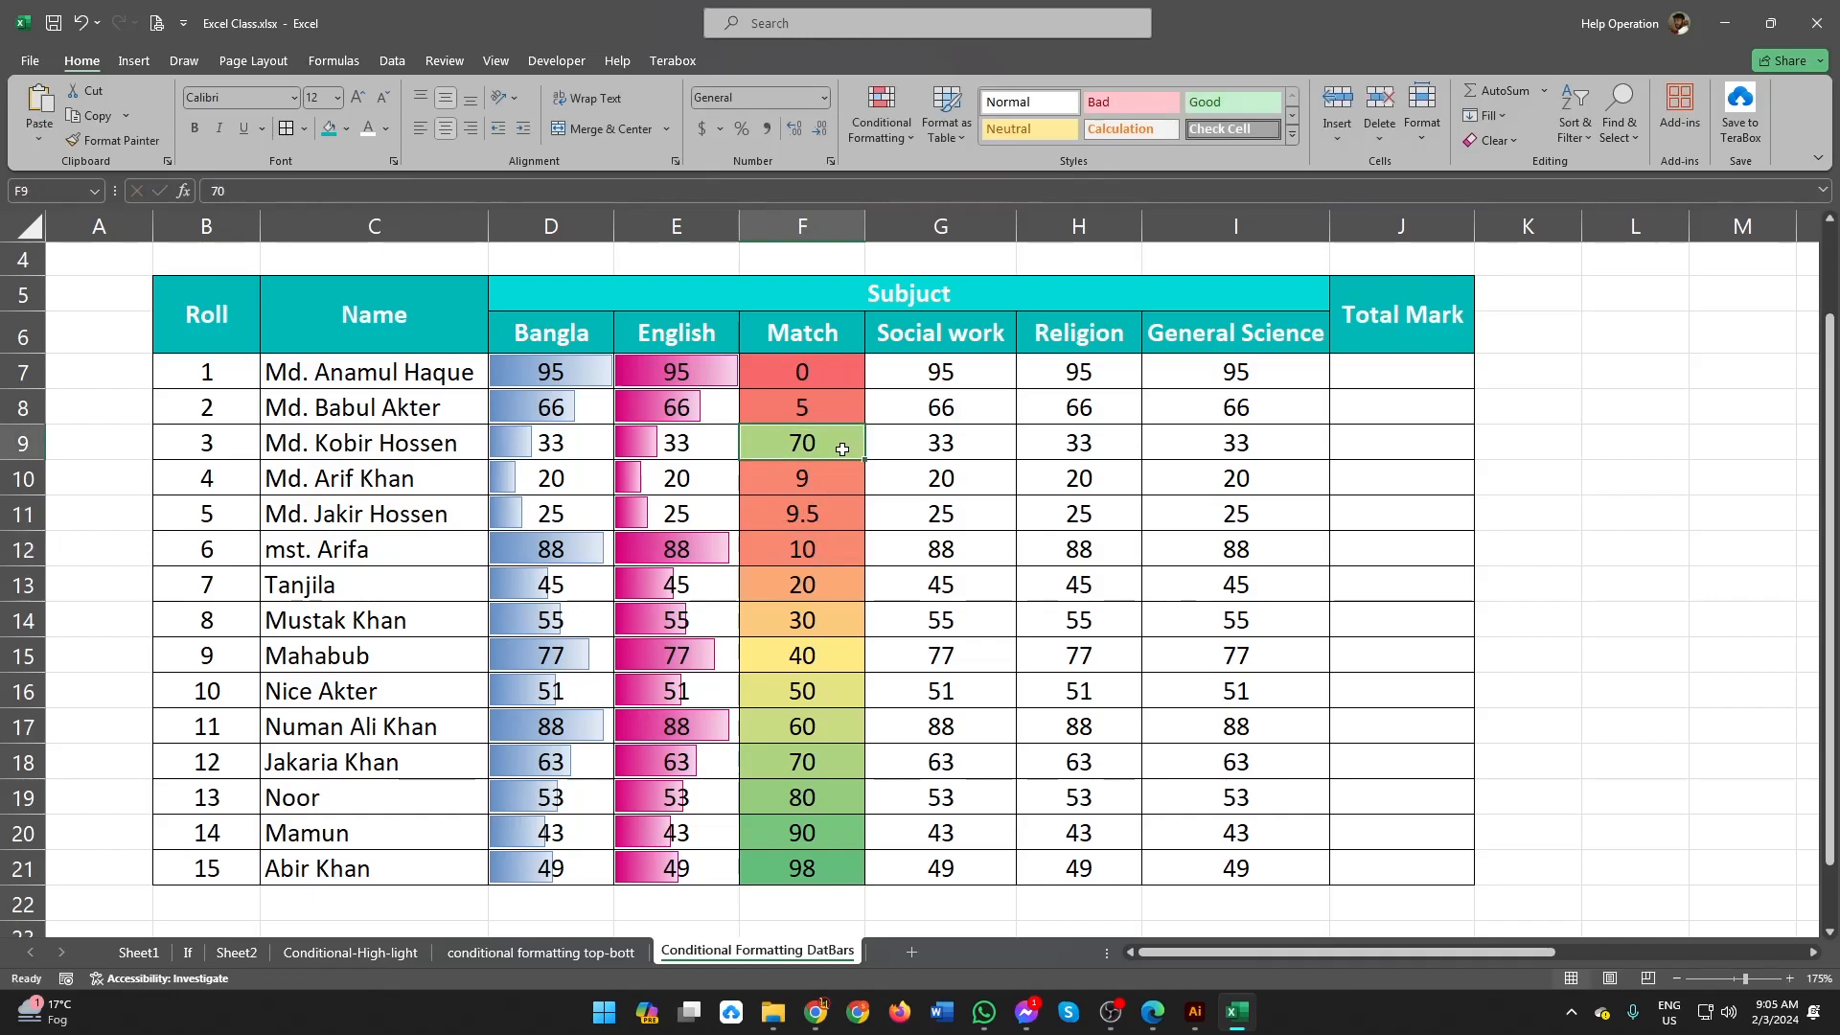
{"action": "type", "text": "7"}
{"action": "left_click", "coordinate": [833, 584]}
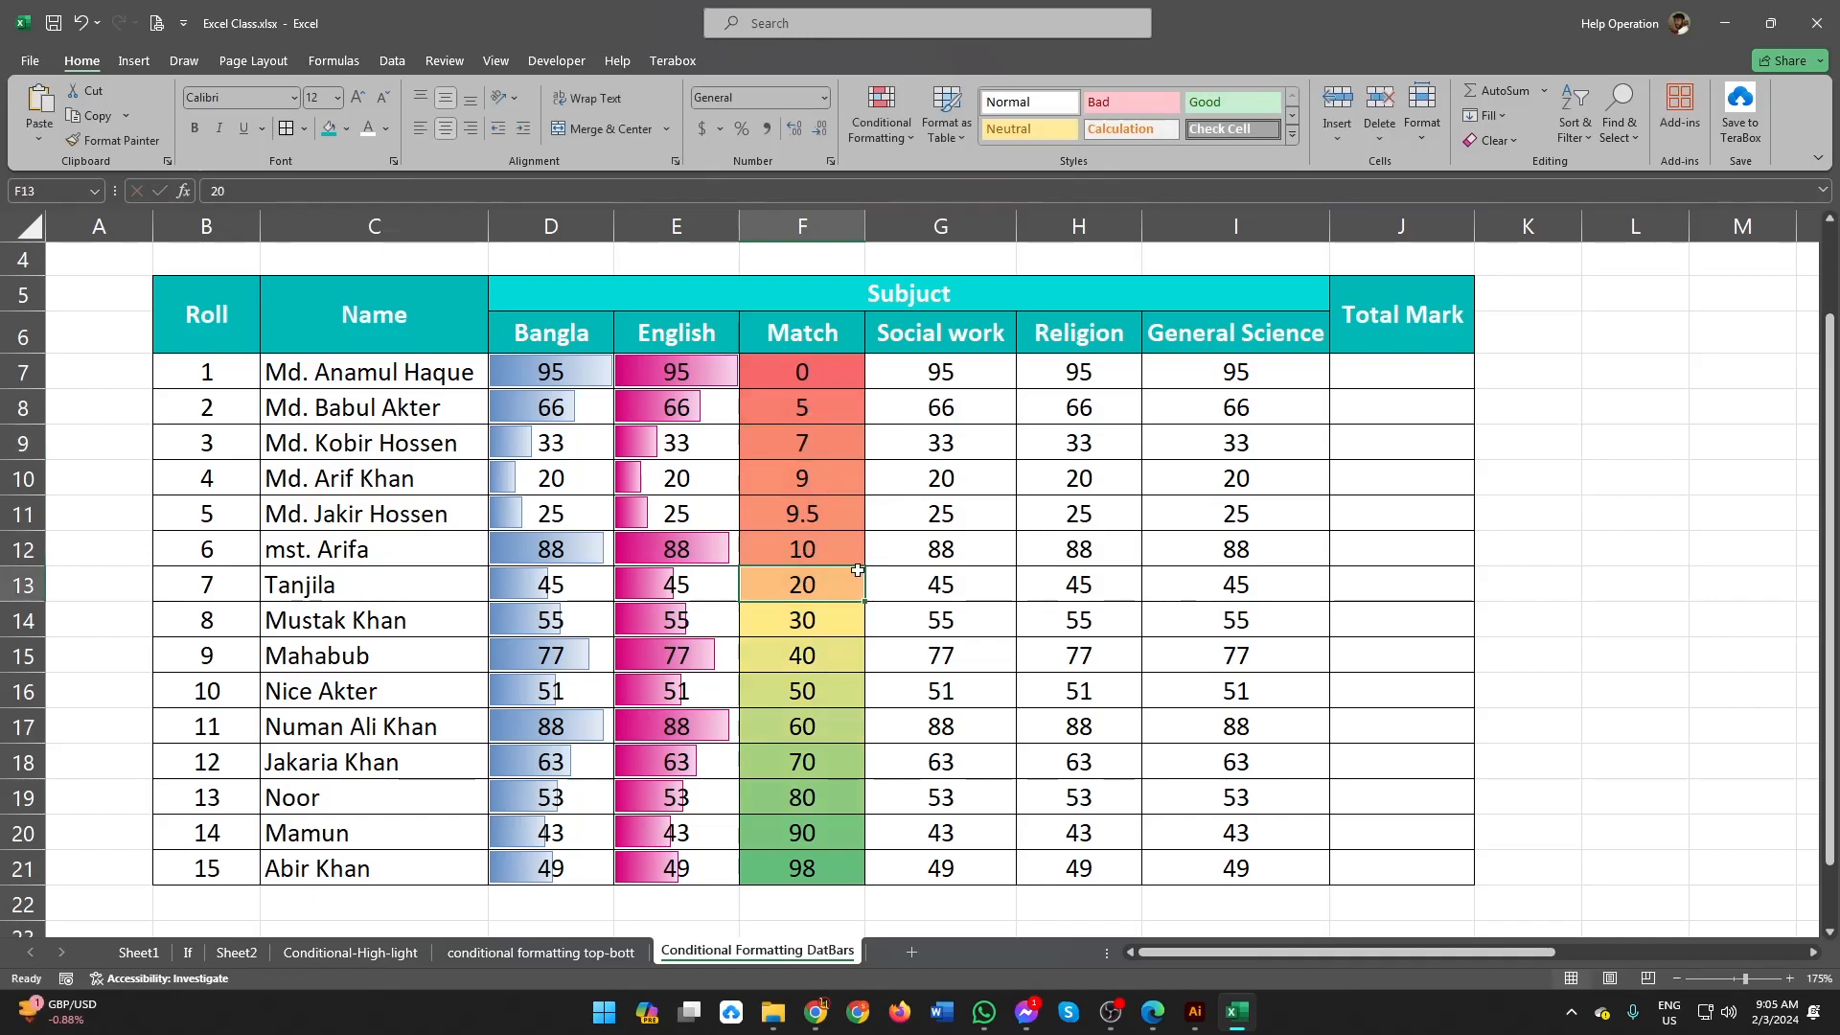
Step: Compare the color scale shades of the lowest, middle and highest Match marks in F7, F13 and F21
{"action": "left_click", "coordinate": [824, 370]}
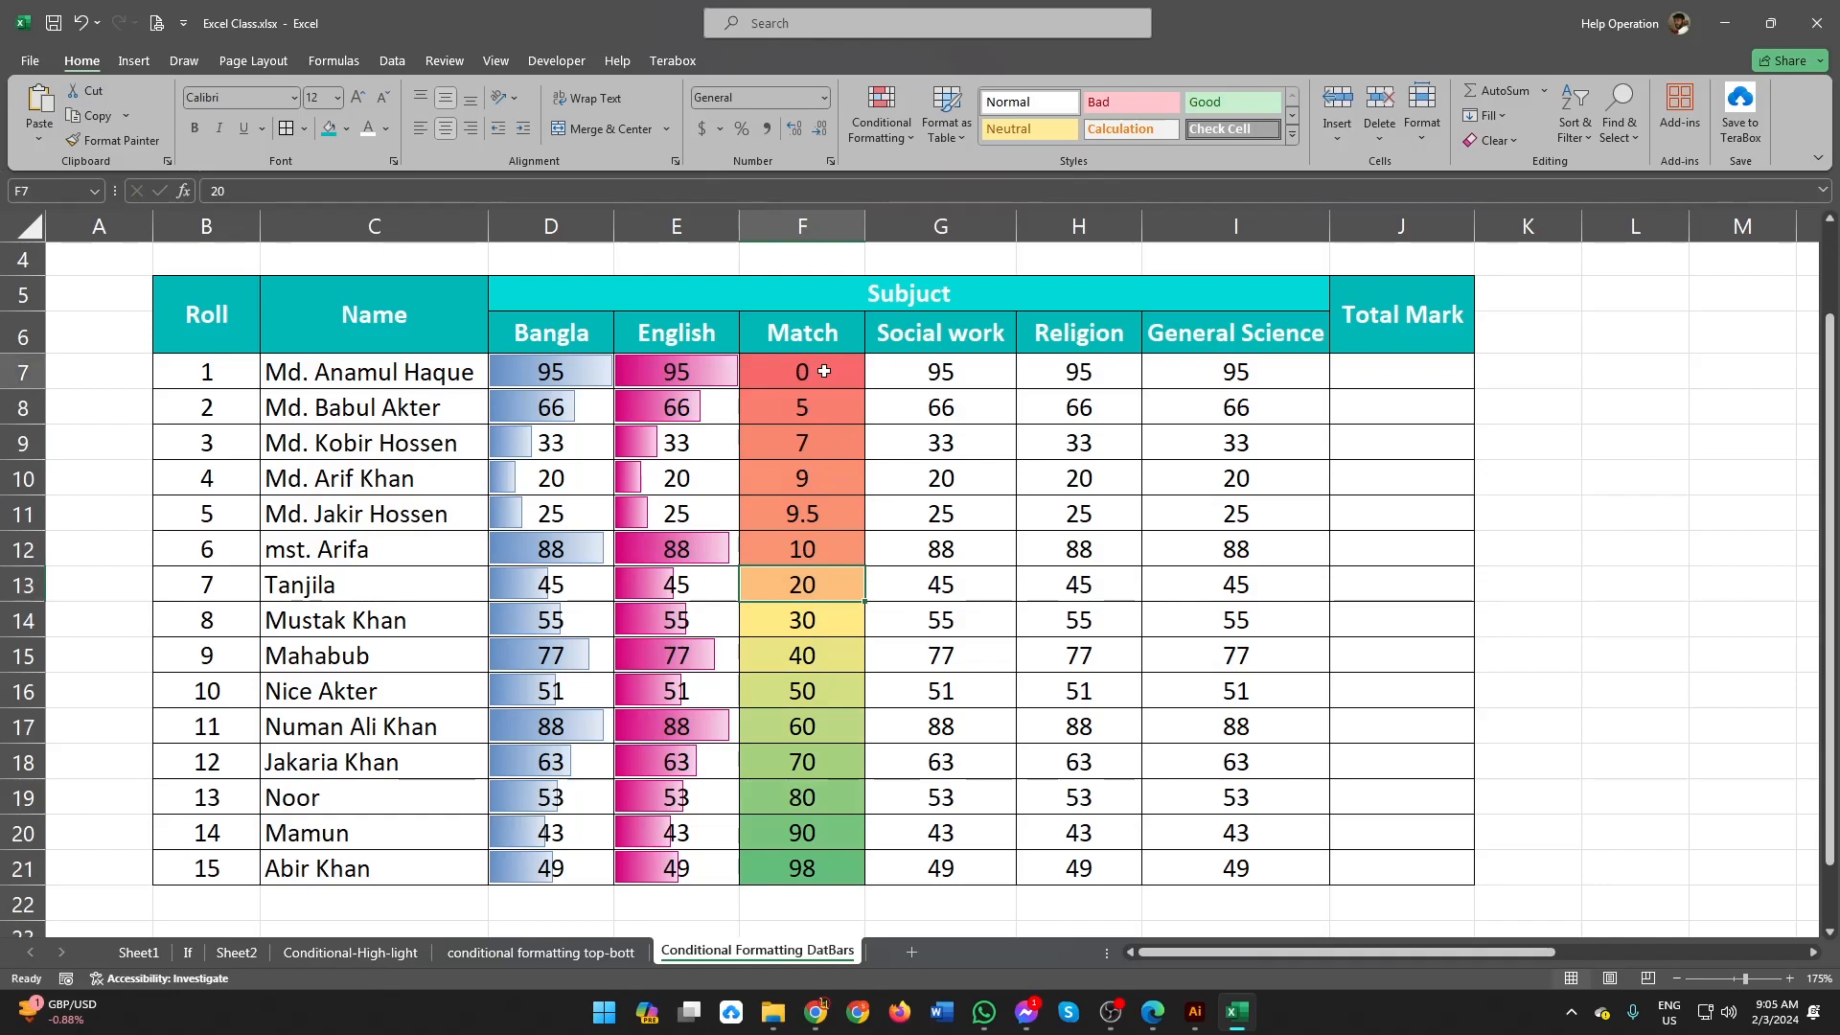
{"action": "left_click", "coordinate": [835, 591]}
{"action": "left_click", "coordinate": [814, 853]}
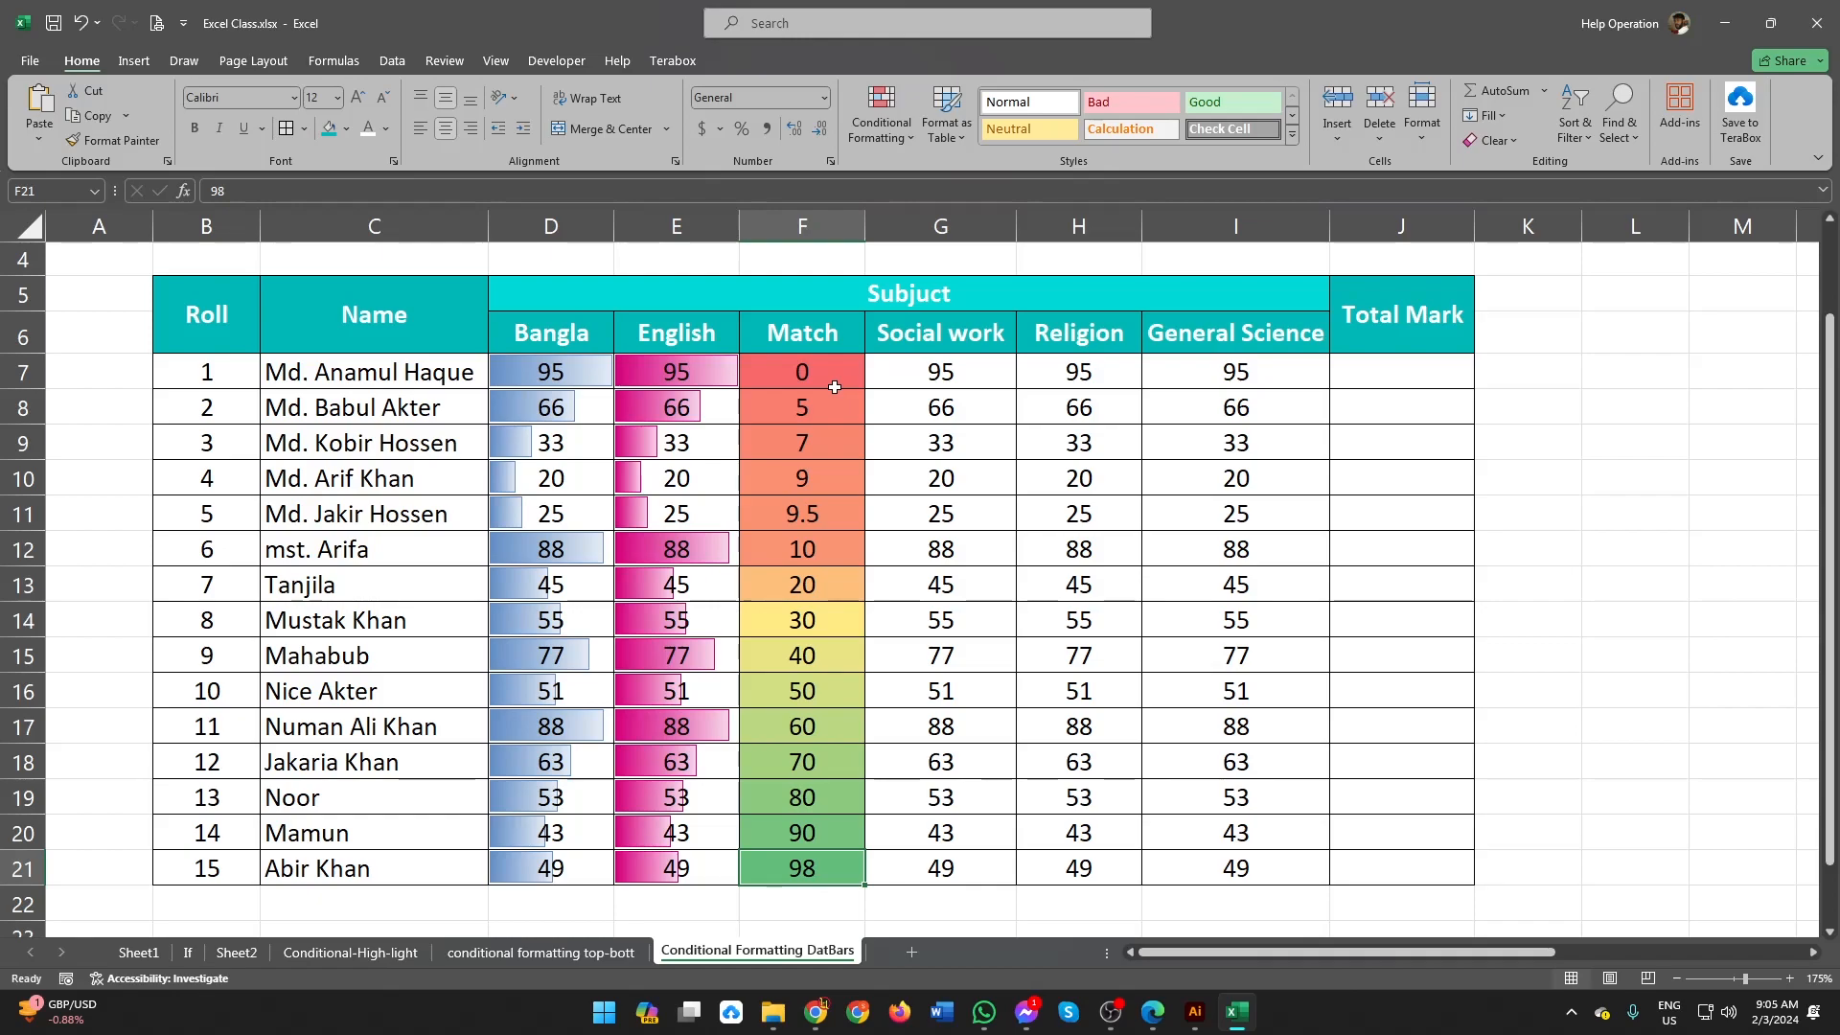
Step: Apply the directional icon set with three colored arrows to the Social work marks in G7:G21
{"action": "left_click_drag", "start_coordinate": [934, 372], "coordinate": [934, 868]}
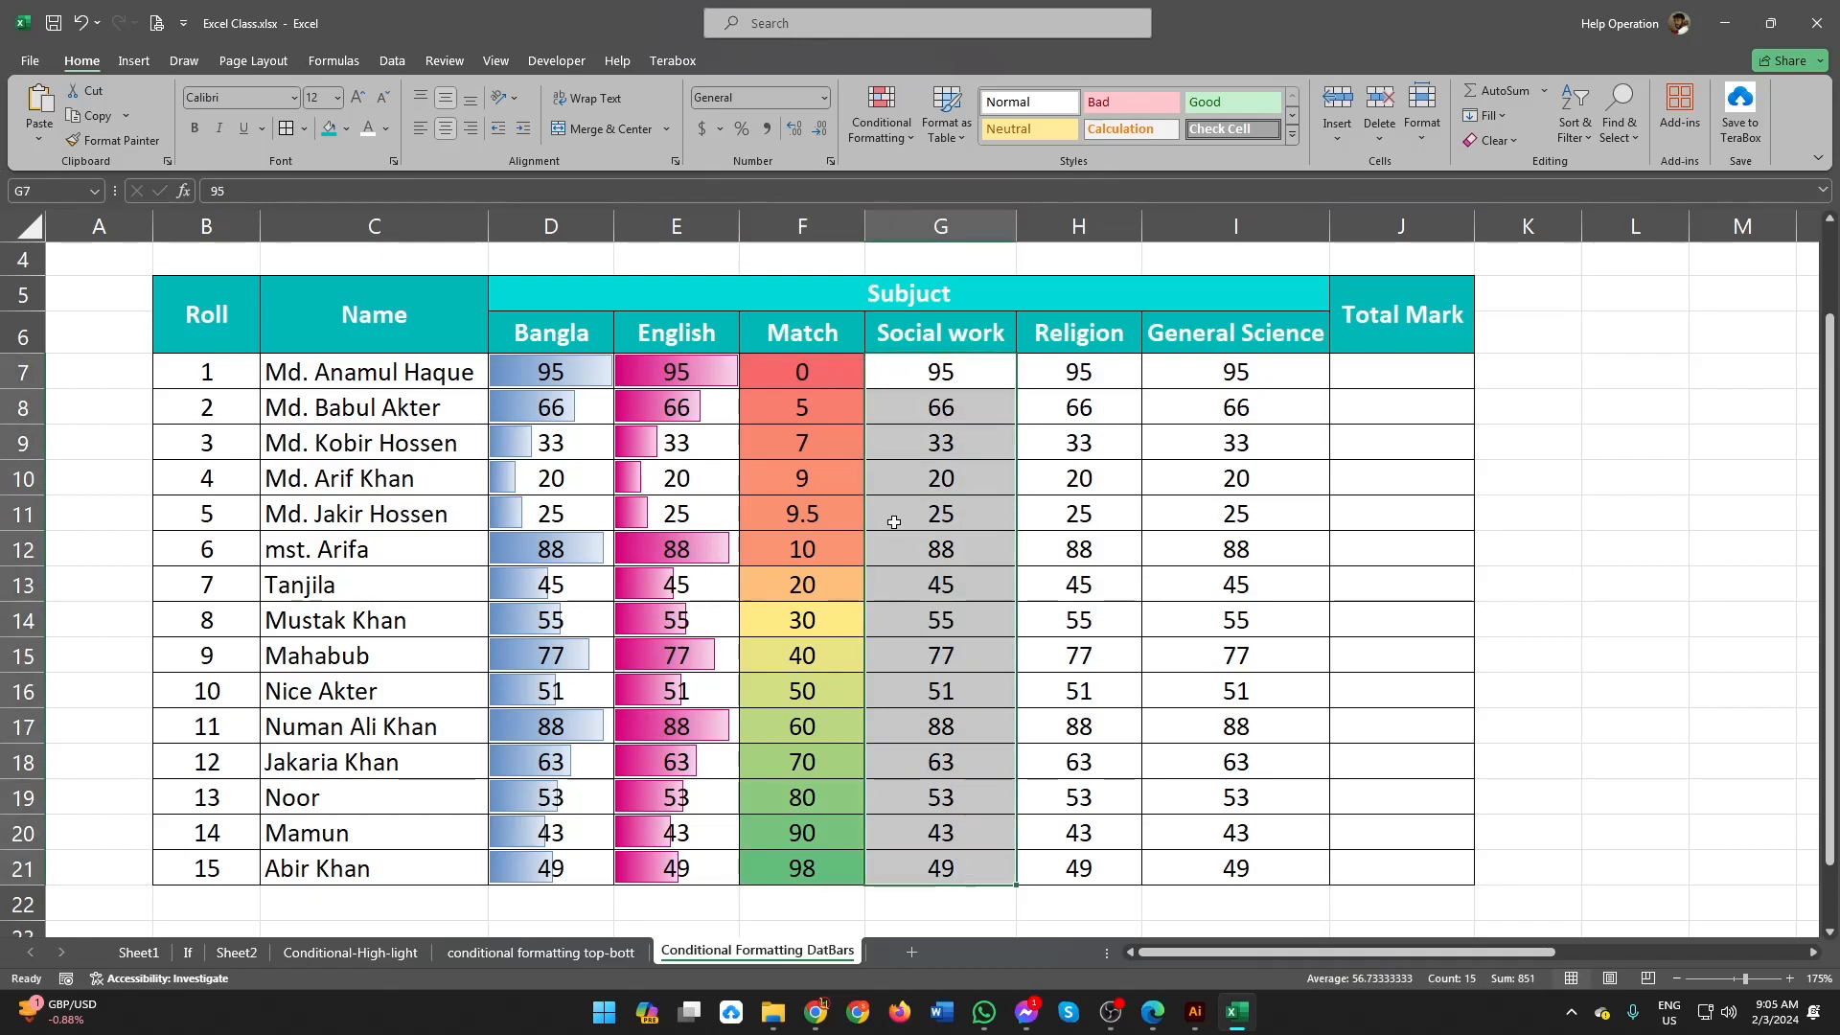
{"action": "left_click", "coordinate": [889, 139]}
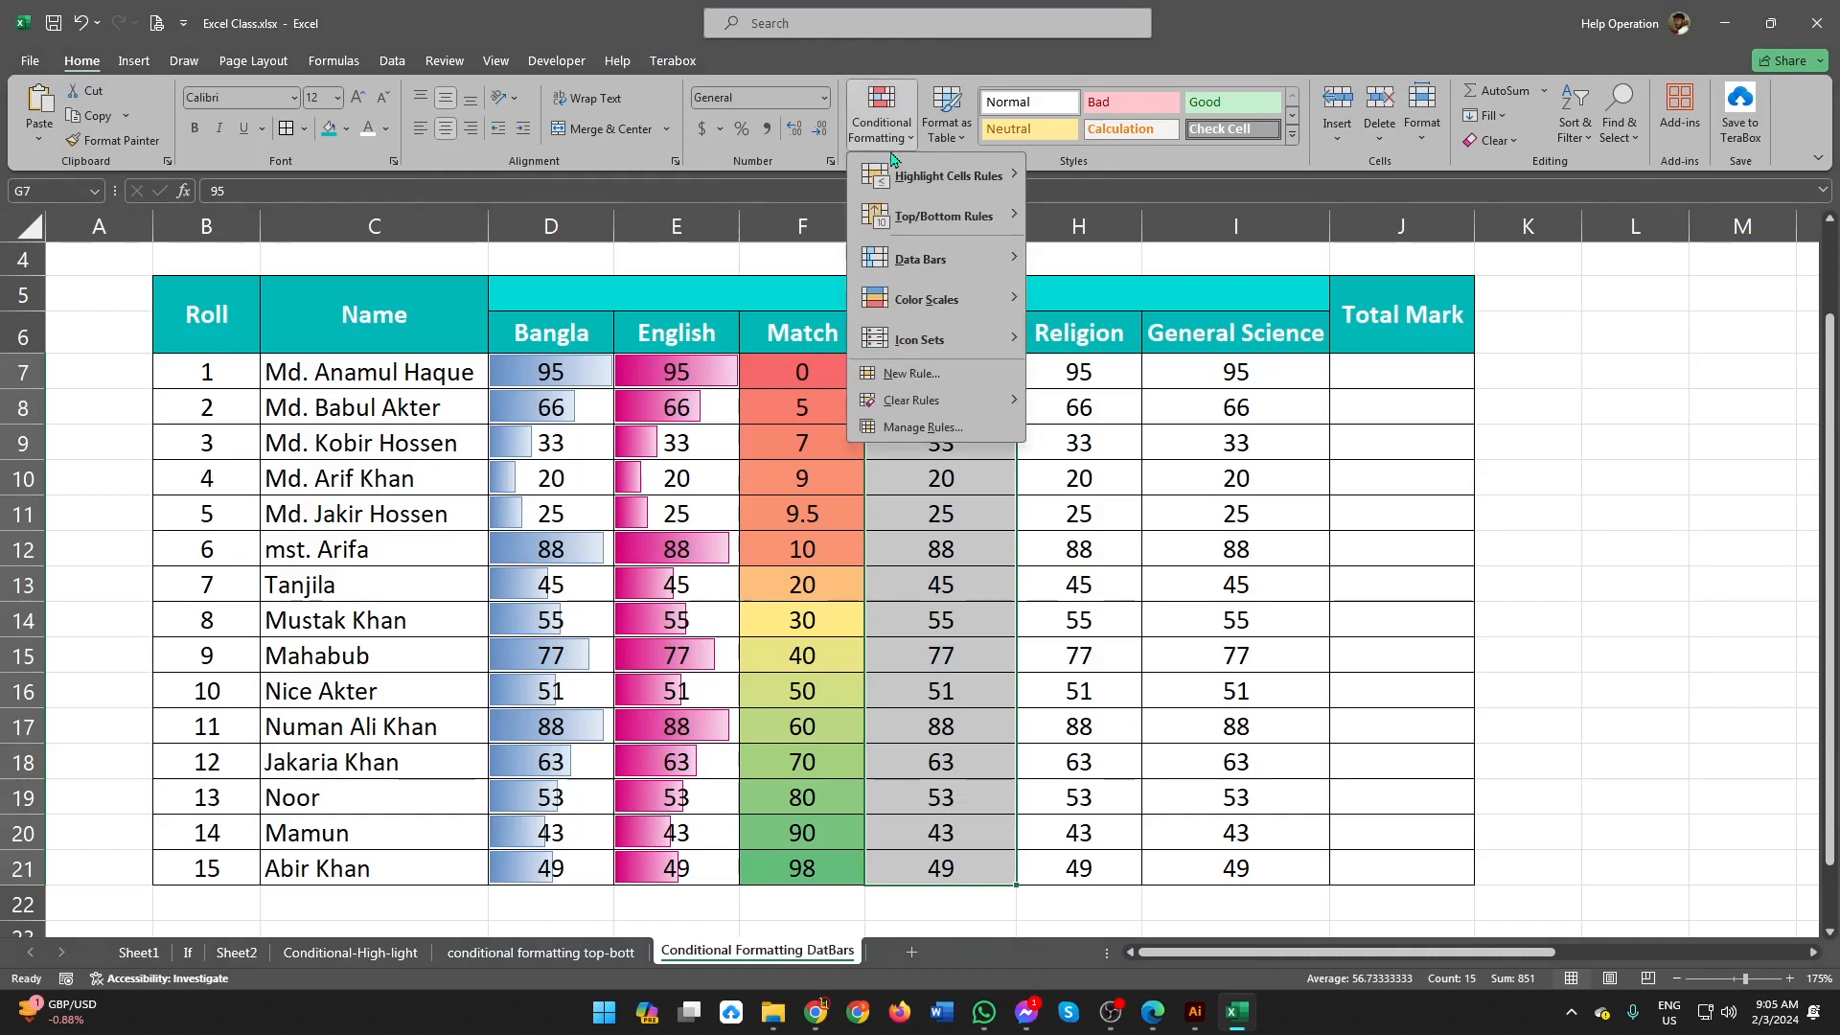
{"action": "mouse_move", "coordinate": [953, 302]}
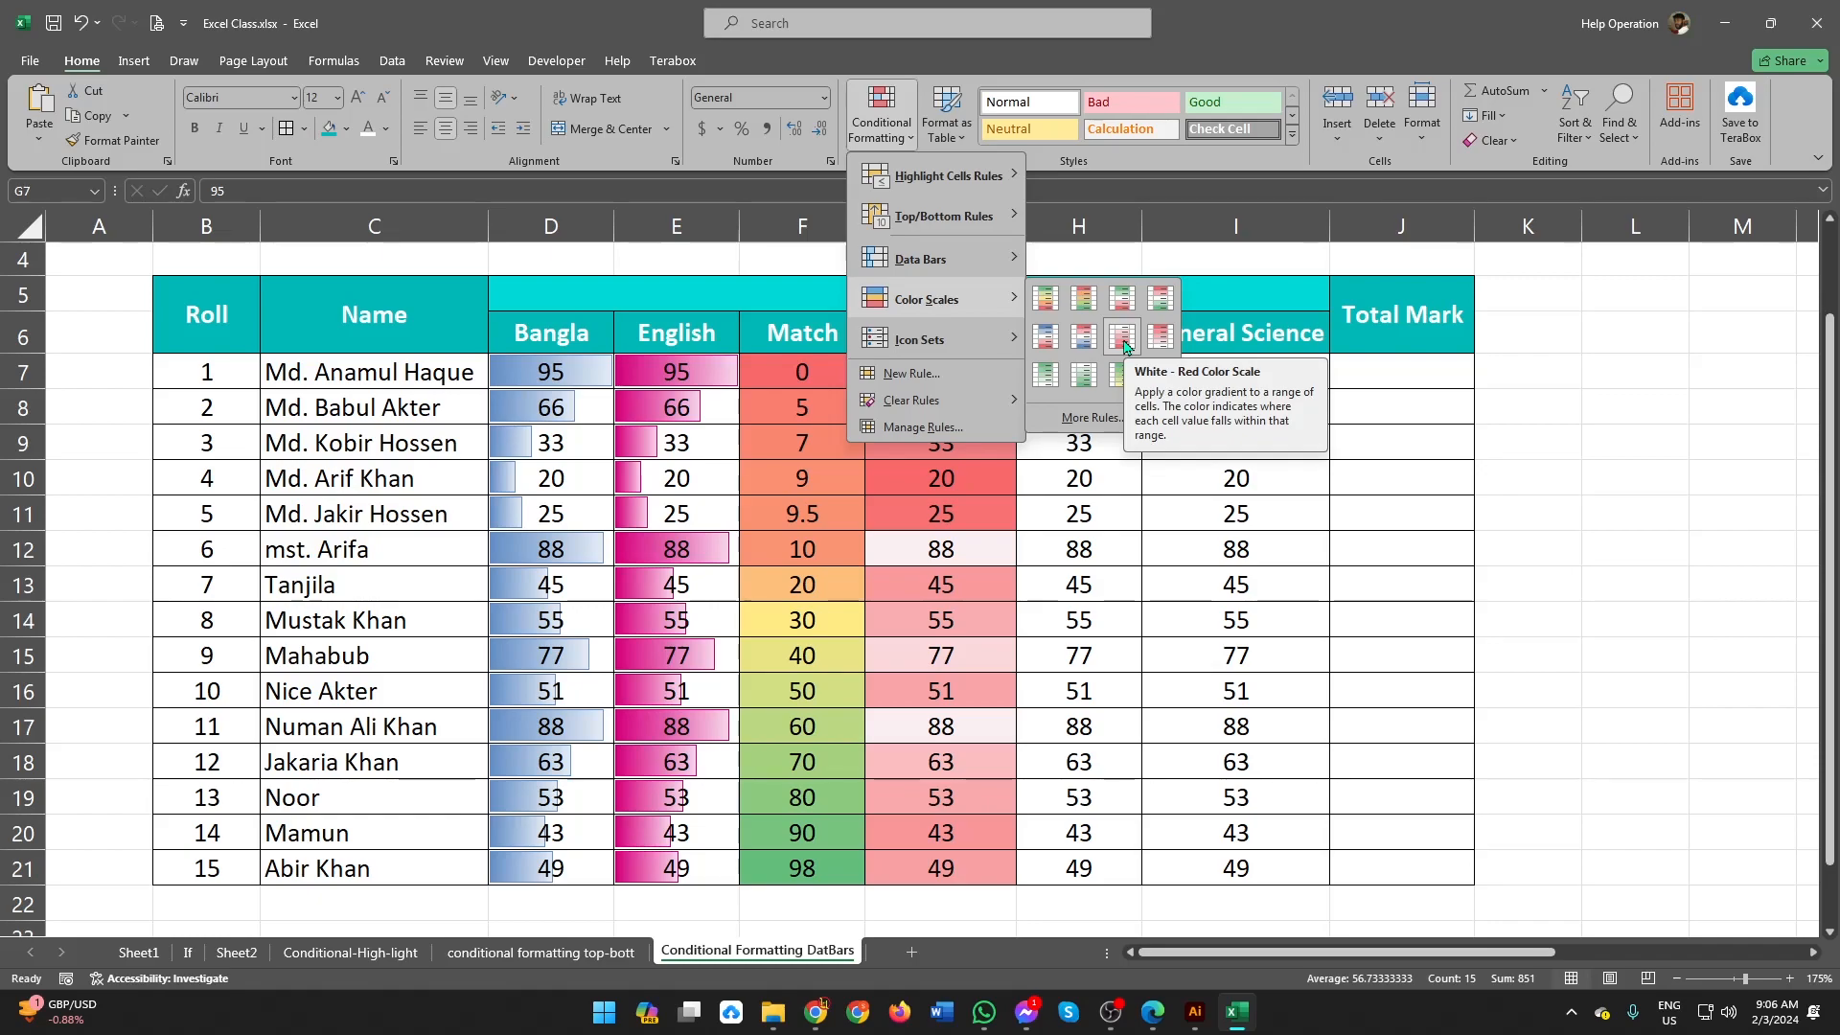
{"action": "mouse_move", "coordinate": [961, 344]}
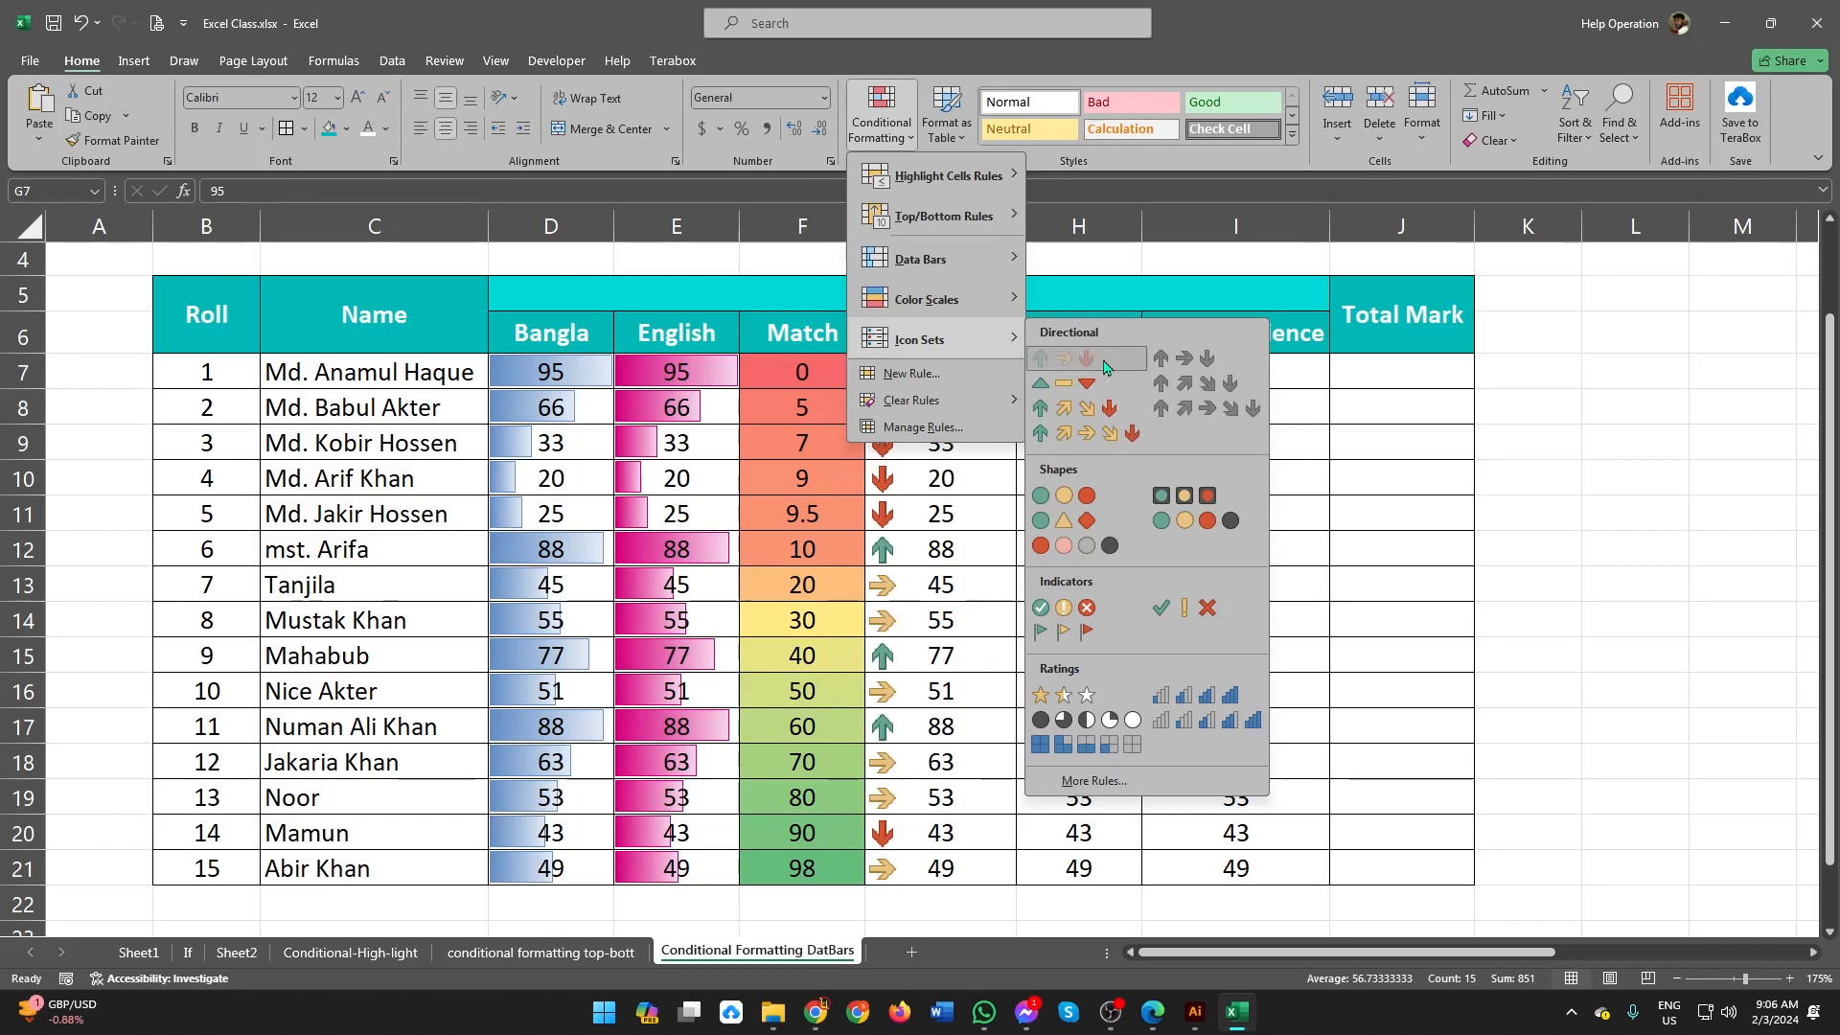
{"action": "left_click", "coordinate": [1103, 365]}
Step: Compare the arrow directions of the low, medium and high Social work marks, such as G9:G11, G12 and G13:G14
{"action": "left_click", "coordinate": [950, 476]}
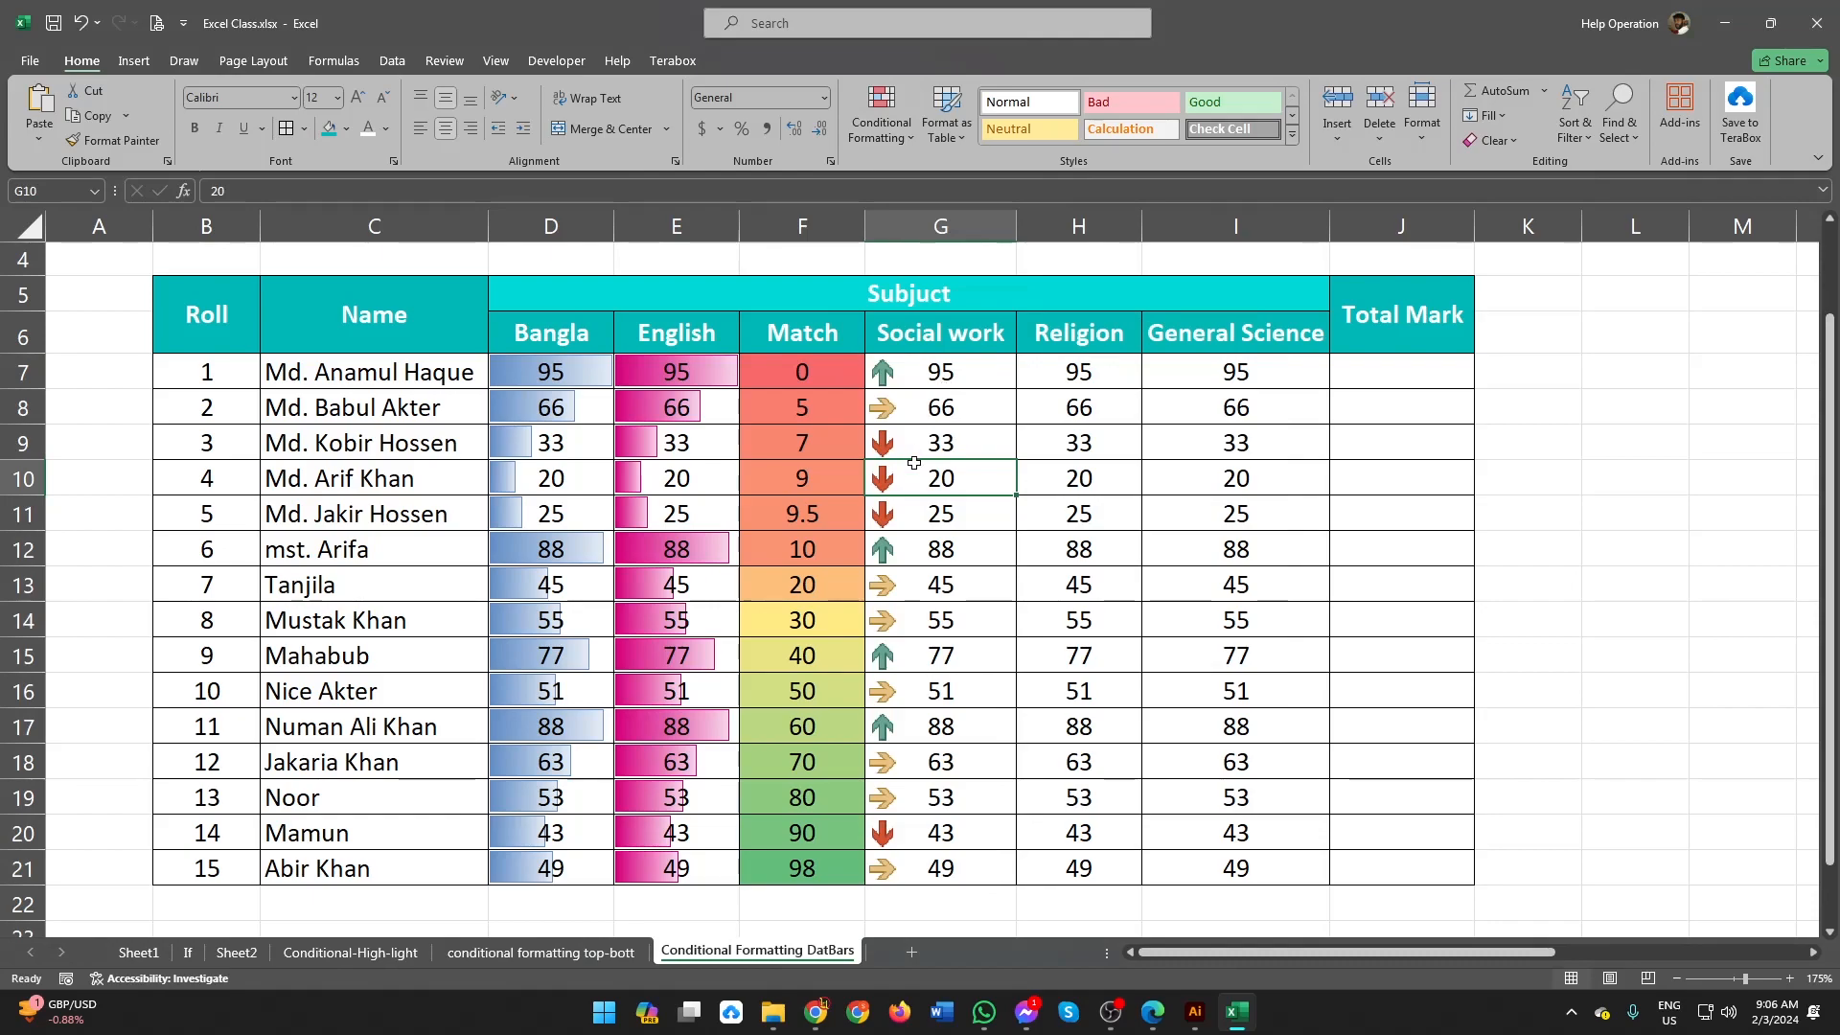
{"action": "left_click", "coordinate": [909, 554]}
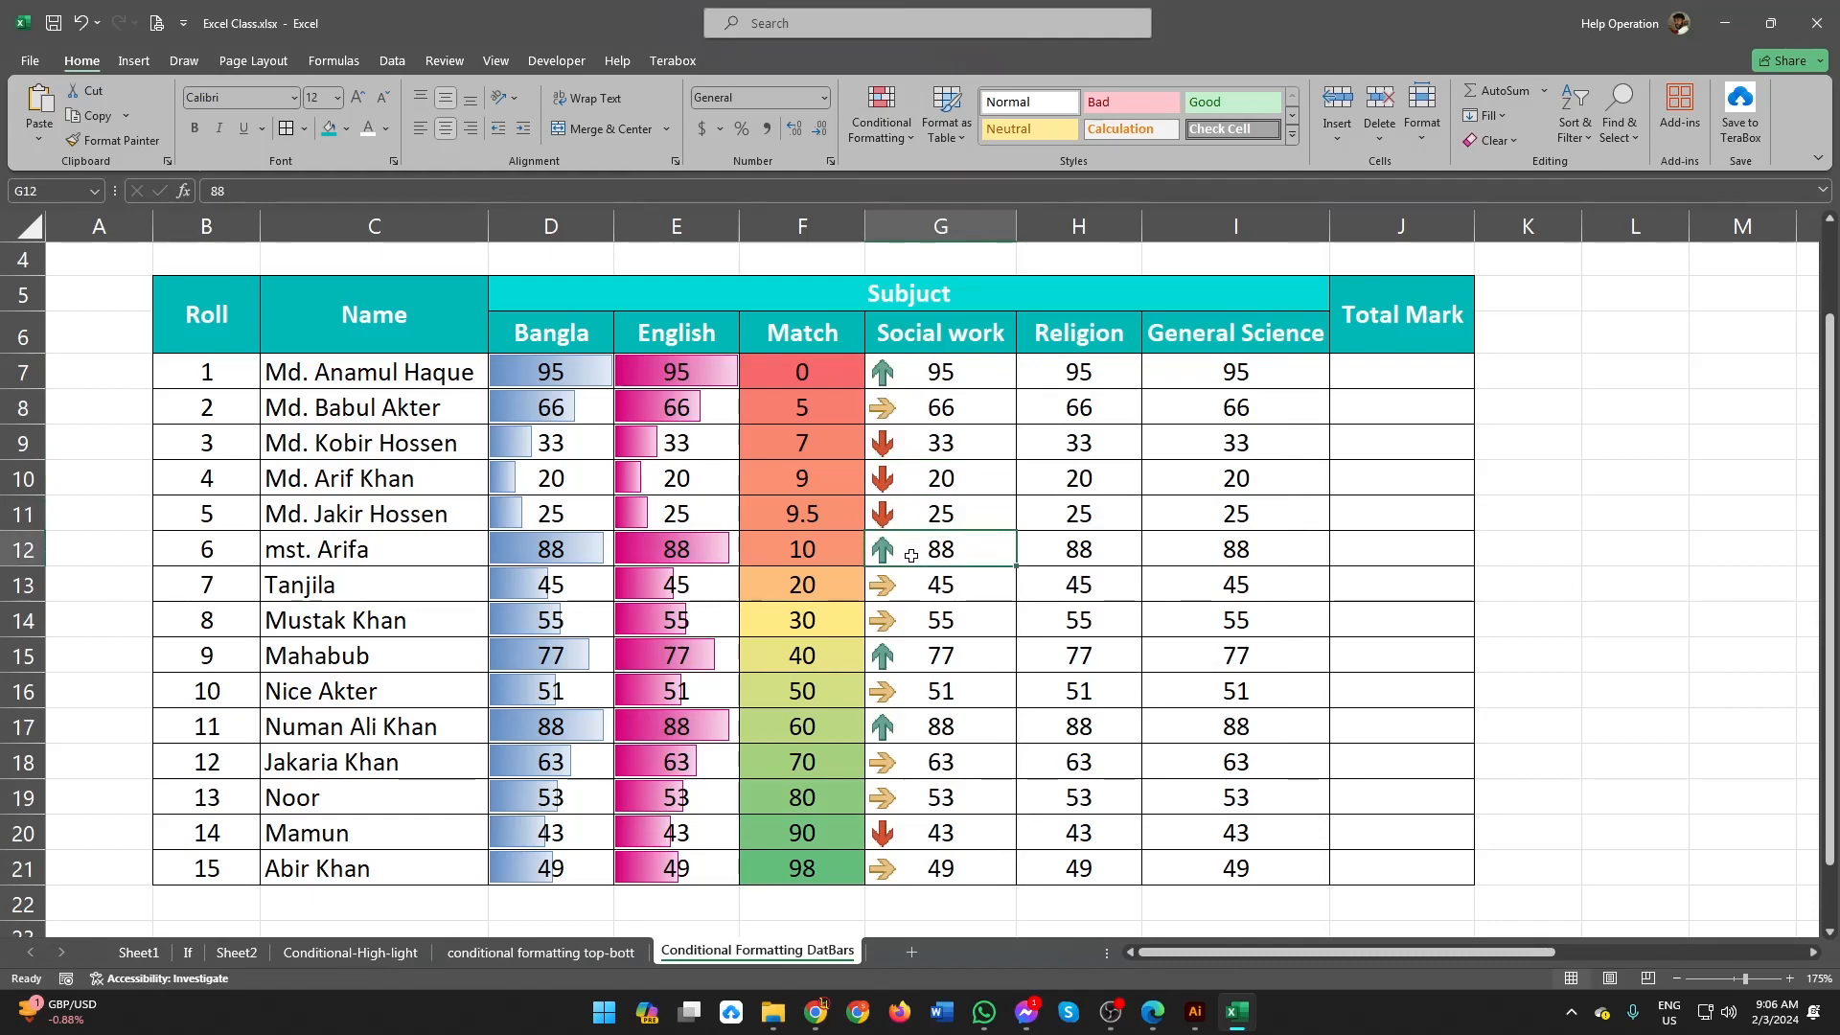
{"action": "left_click", "coordinate": [906, 448]}
{"action": "left_click_drag", "start_coordinate": [906, 447], "coordinate": [919, 524]}
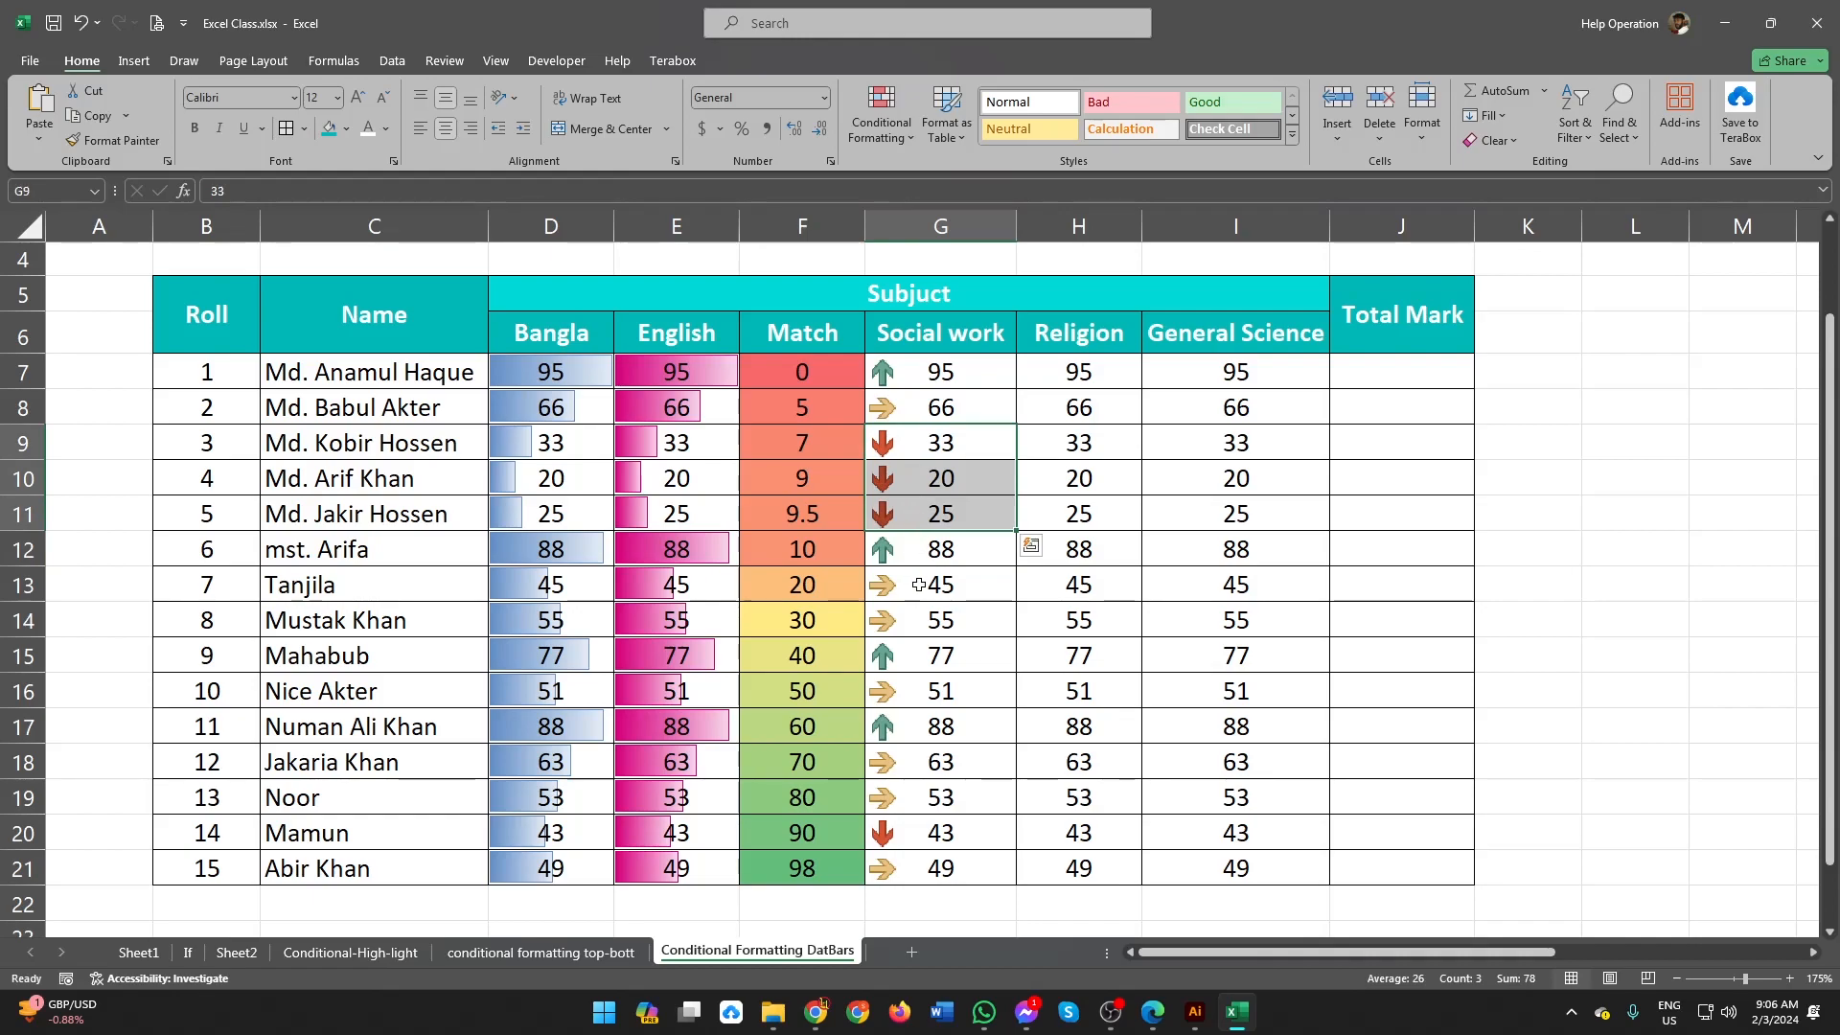
{"action": "left_click_drag", "start_coordinate": [913, 589], "coordinate": [905, 613]}
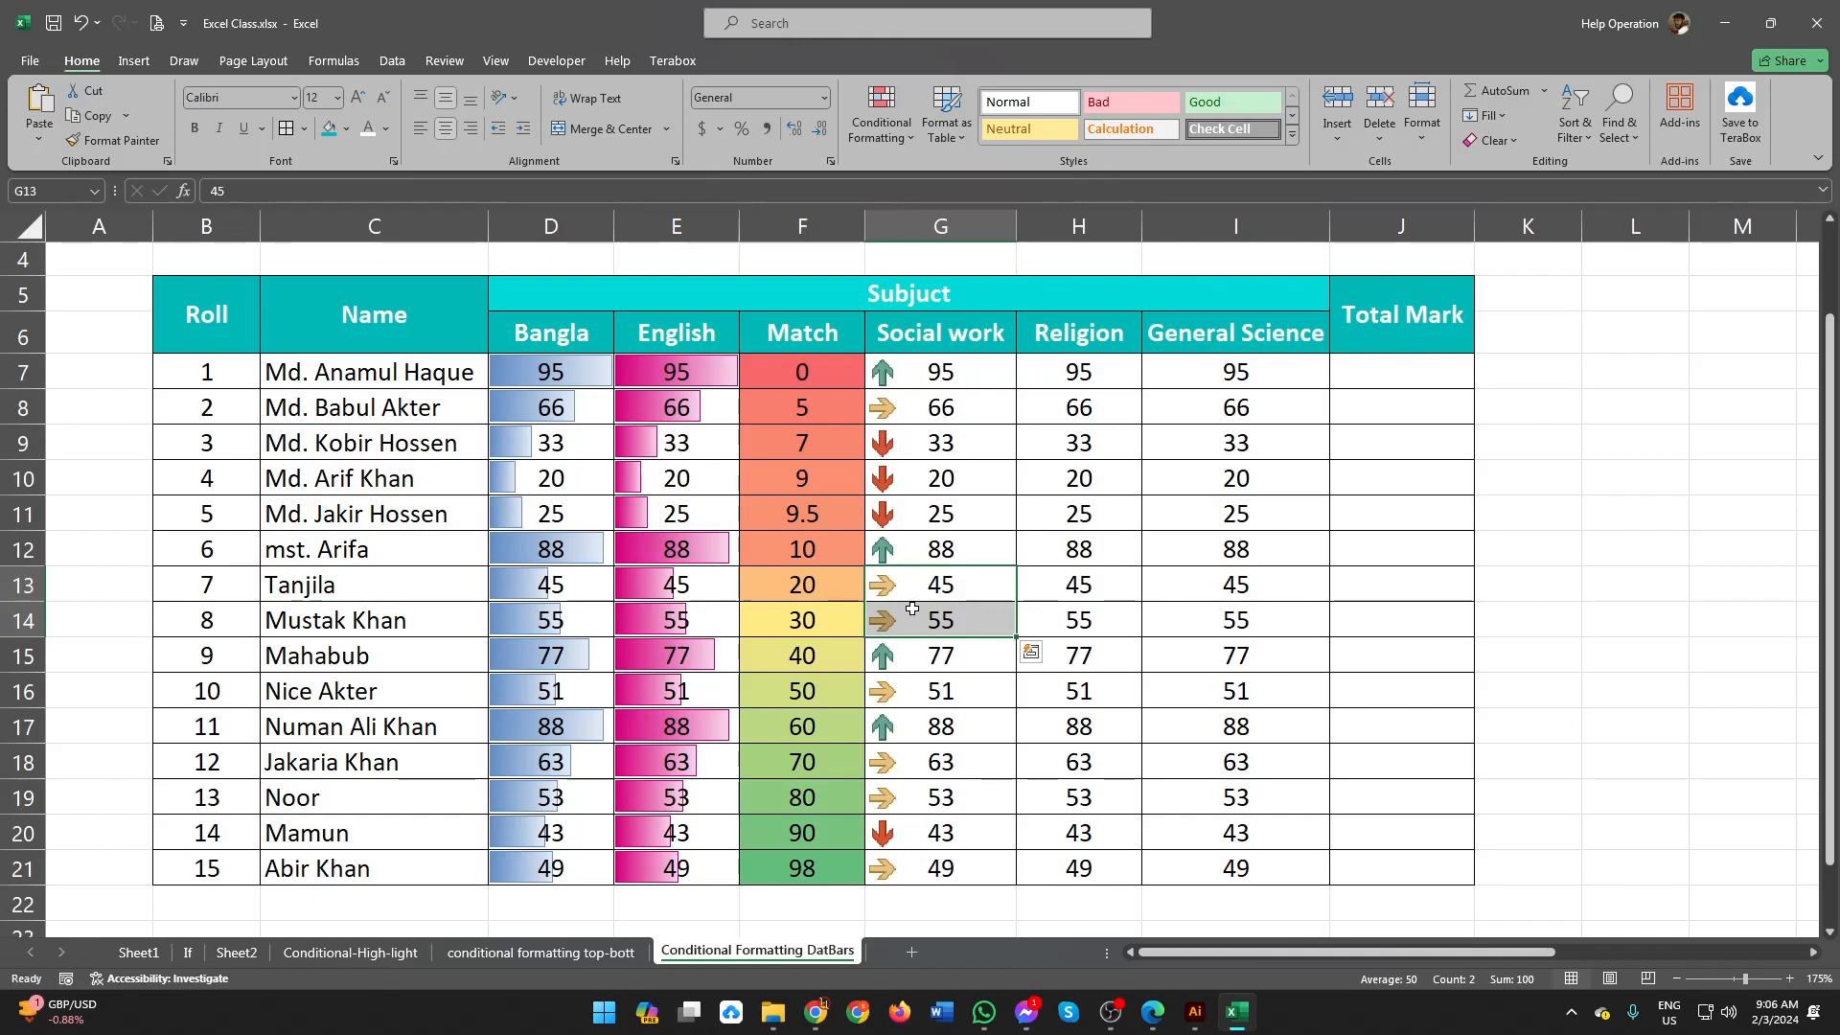
{"action": "left_click", "coordinate": [916, 448]}
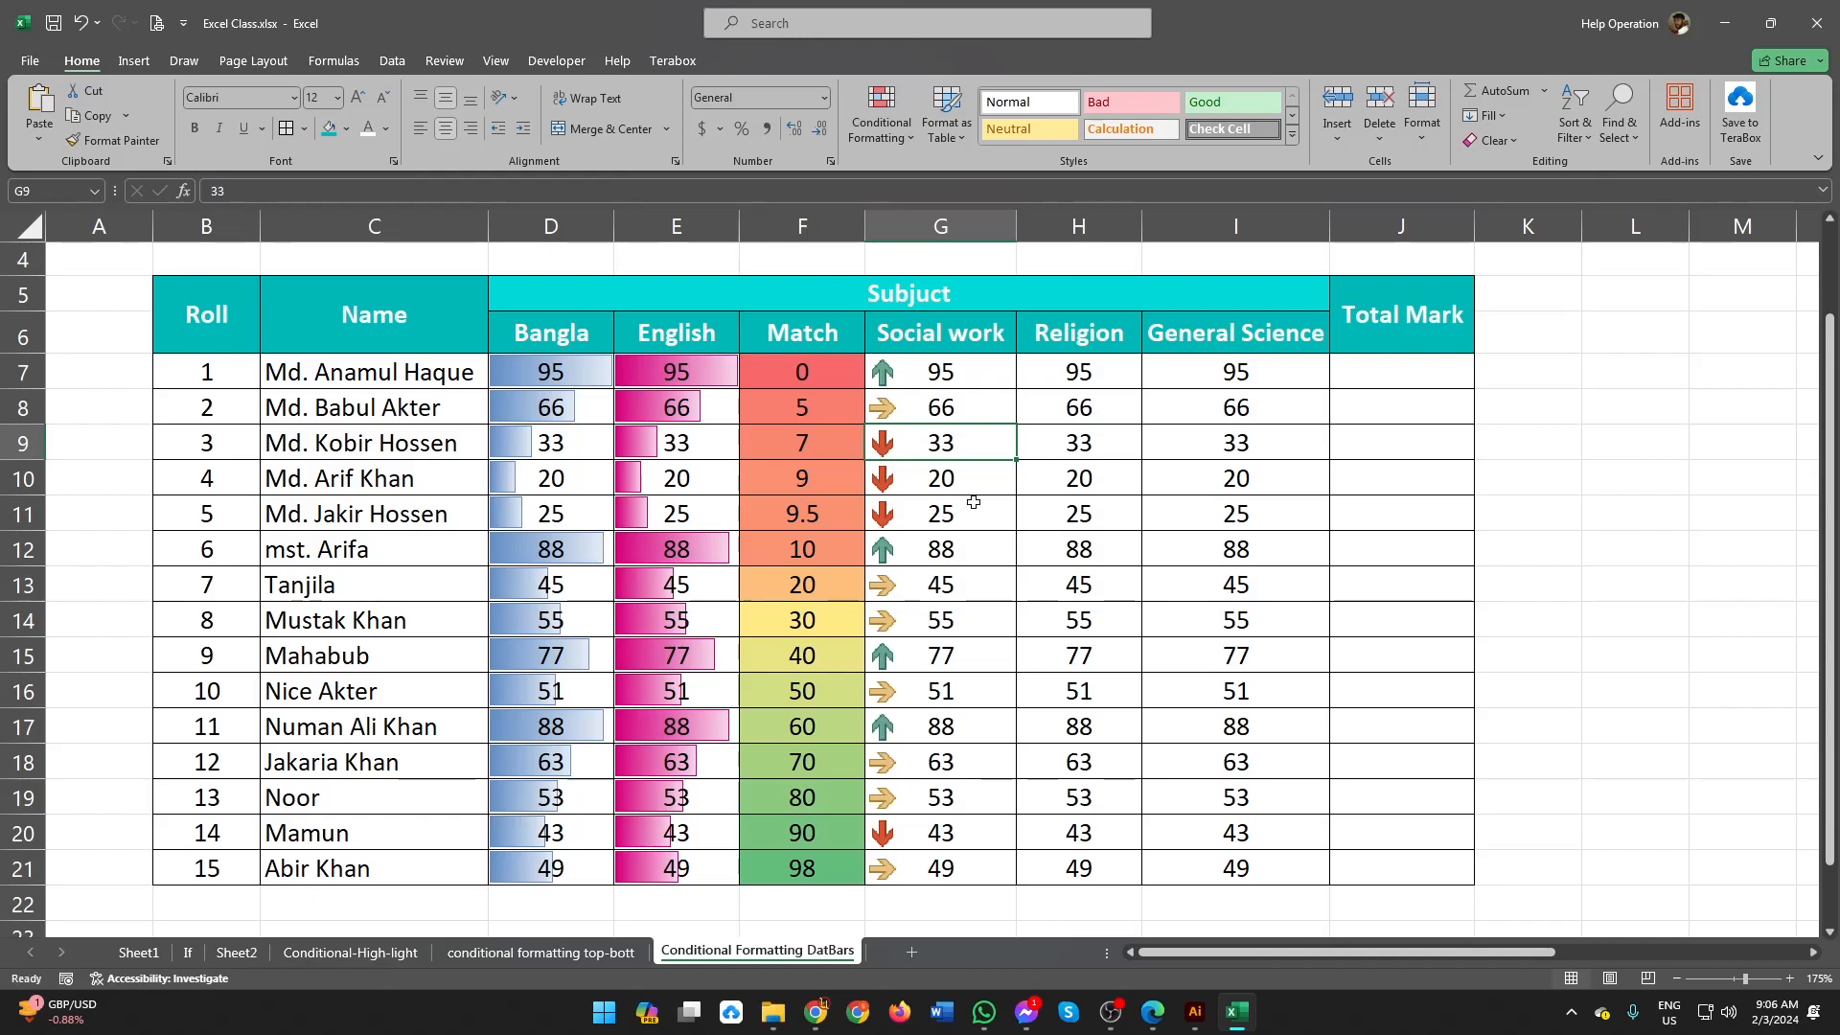
Step: Apply the directional icon set with five colored arrows to the Religion marks in H7:H21
{"action": "left_click_drag", "start_coordinate": [1039, 376], "coordinate": [1073, 860]}
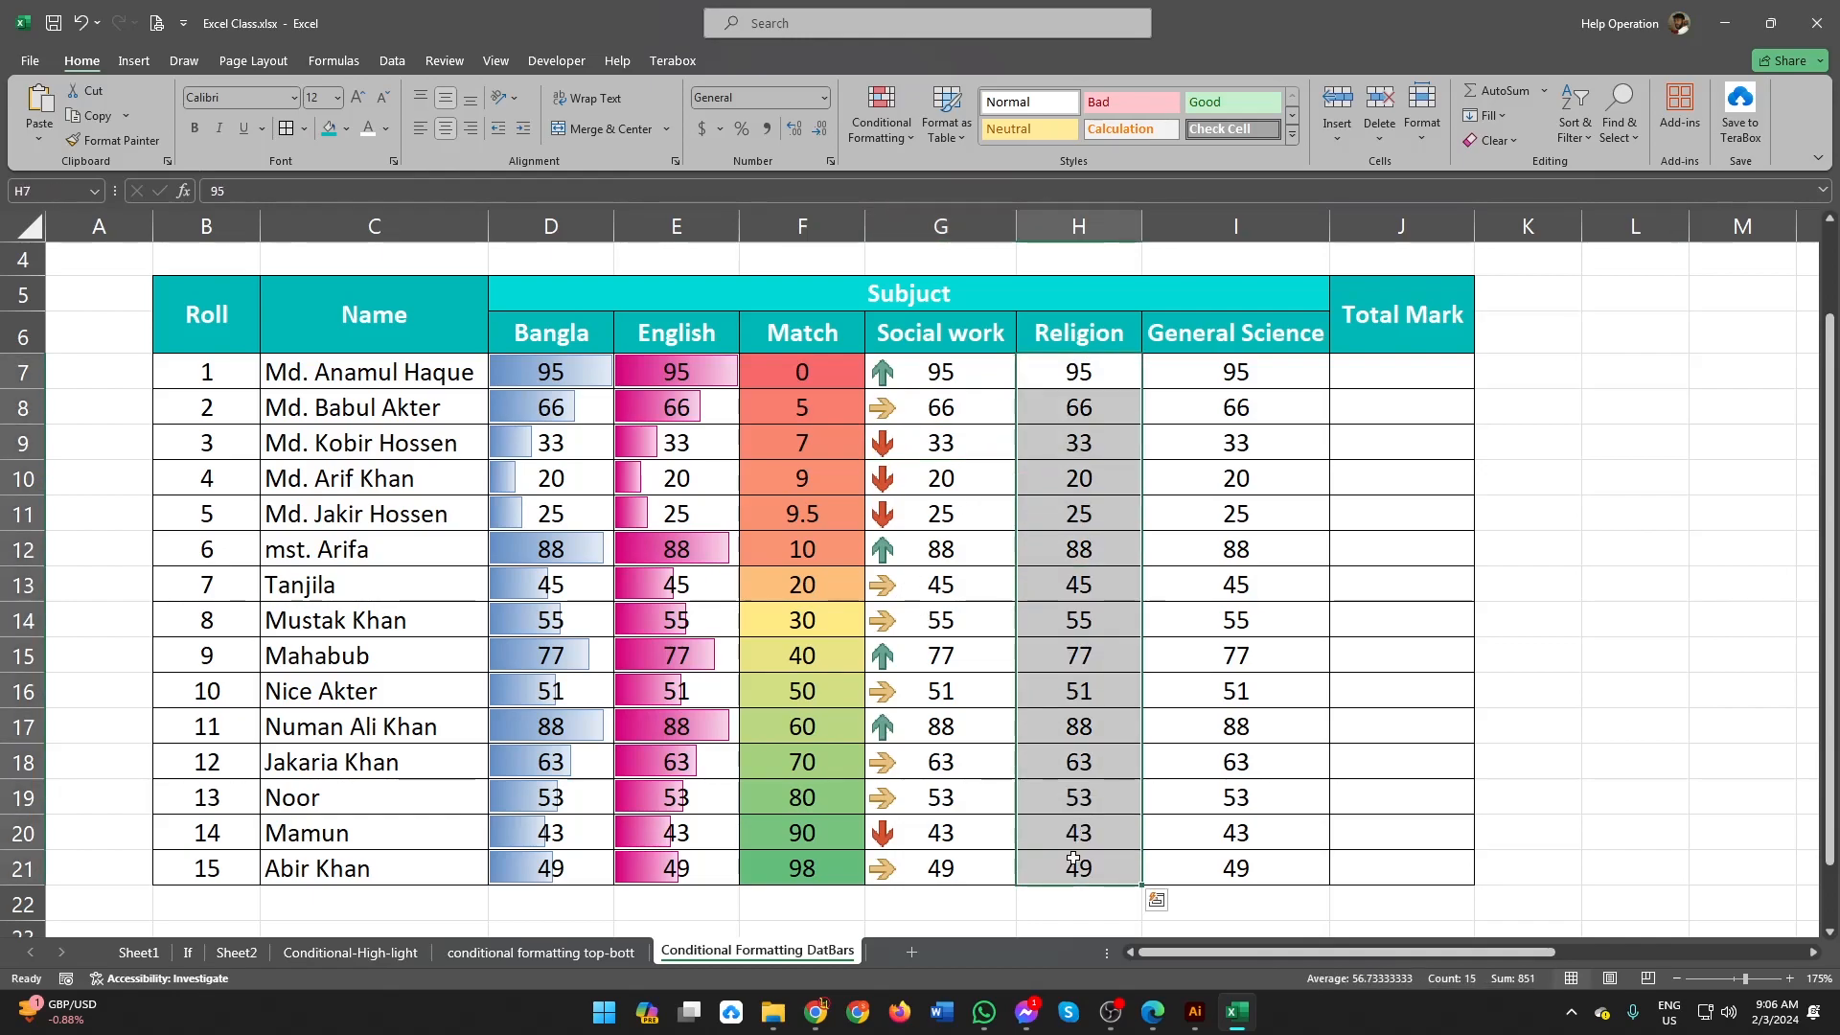
{"action": "left_click", "coordinate": [881, 134]}
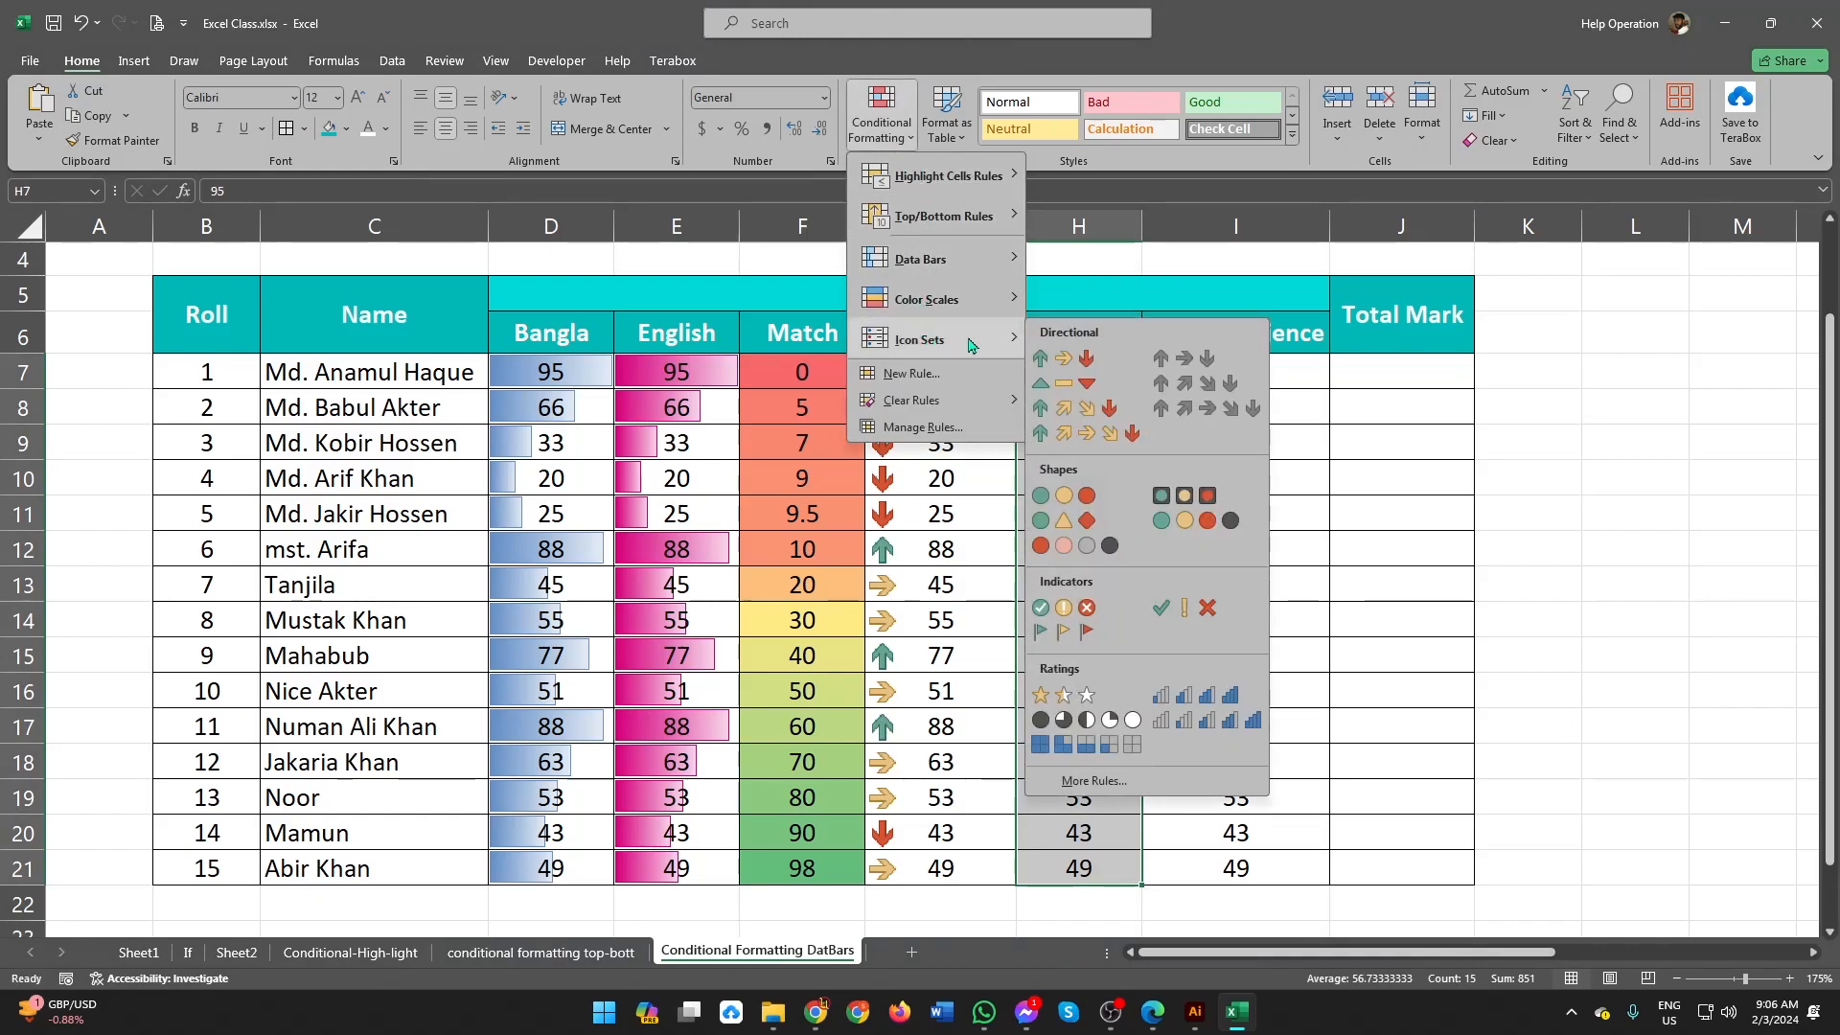
{"action": "left_click", "coordinate": [1090, 437]}
Step: Examine which arrows the five-arrow icon set gives the Religion marks, including H8 and H9:H11
{"action": "left_click", "coordinate": [1073, 403]}
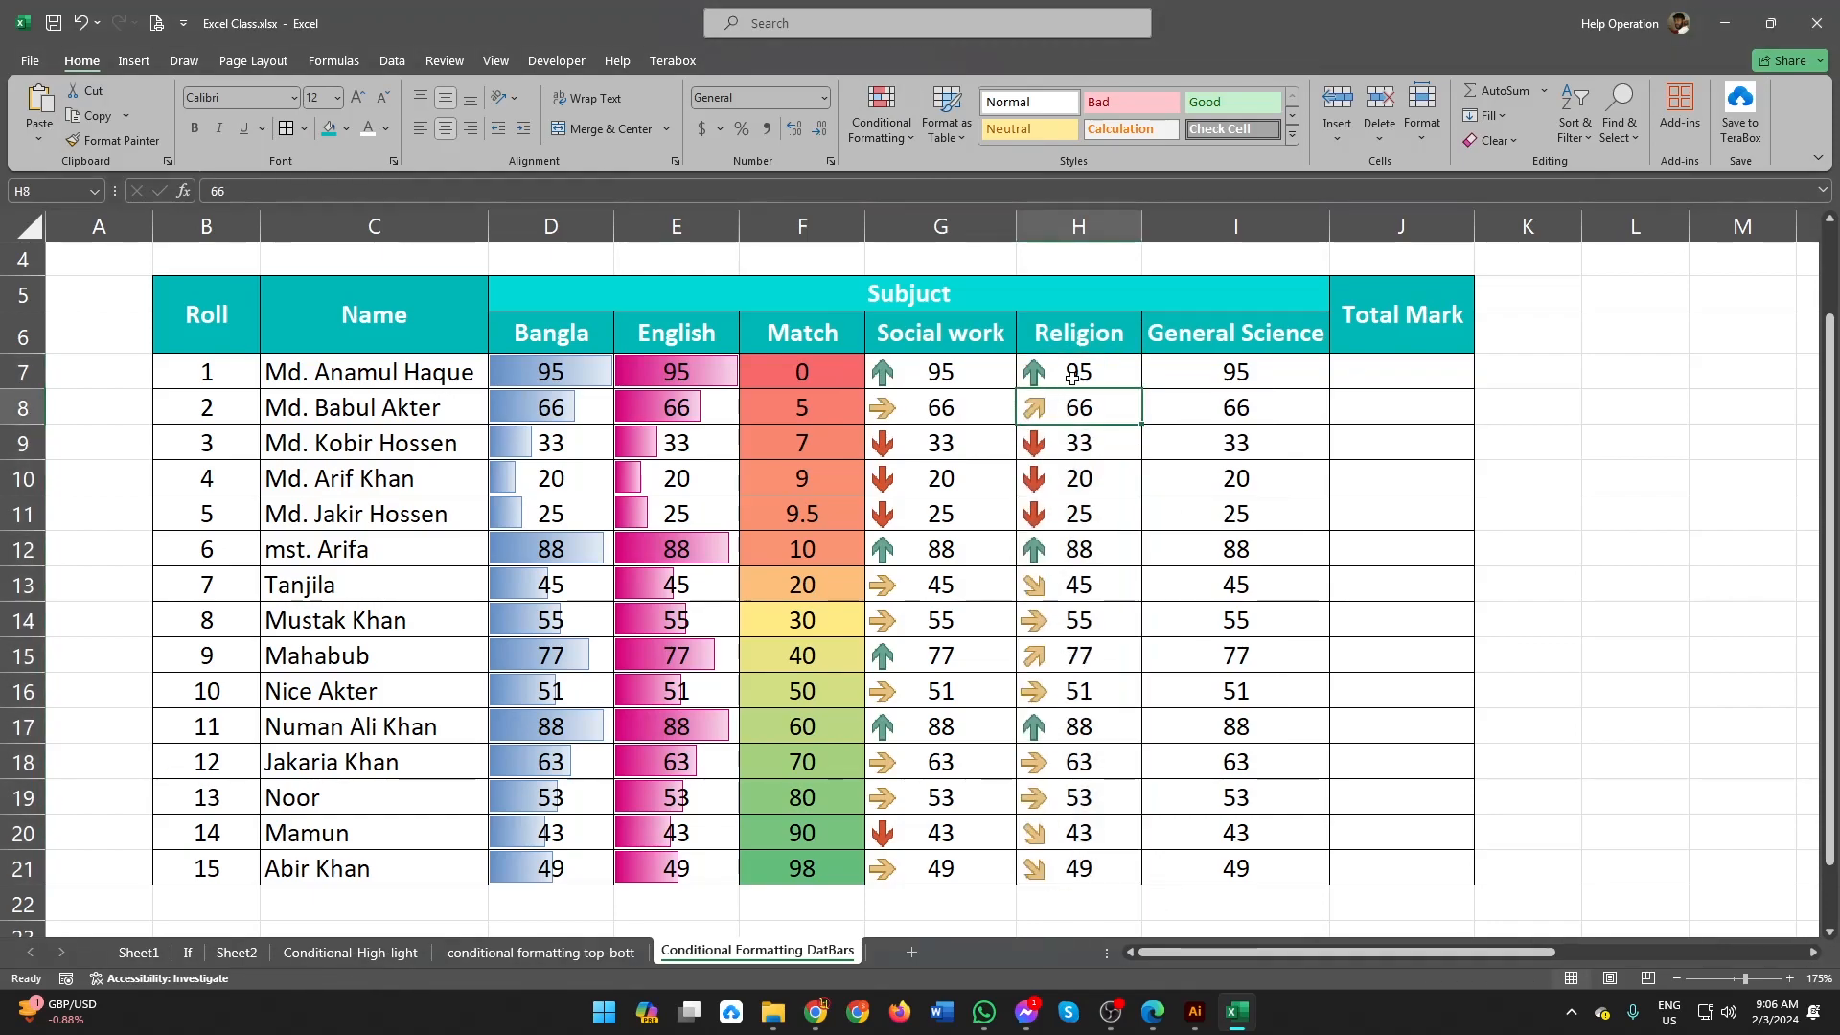
{"action": "left_click", "coordinate": [1071, 748]}
{"action": "left_click_drag", "start_coordinate": [1056, 443], "coordinate": [1065, 517]}
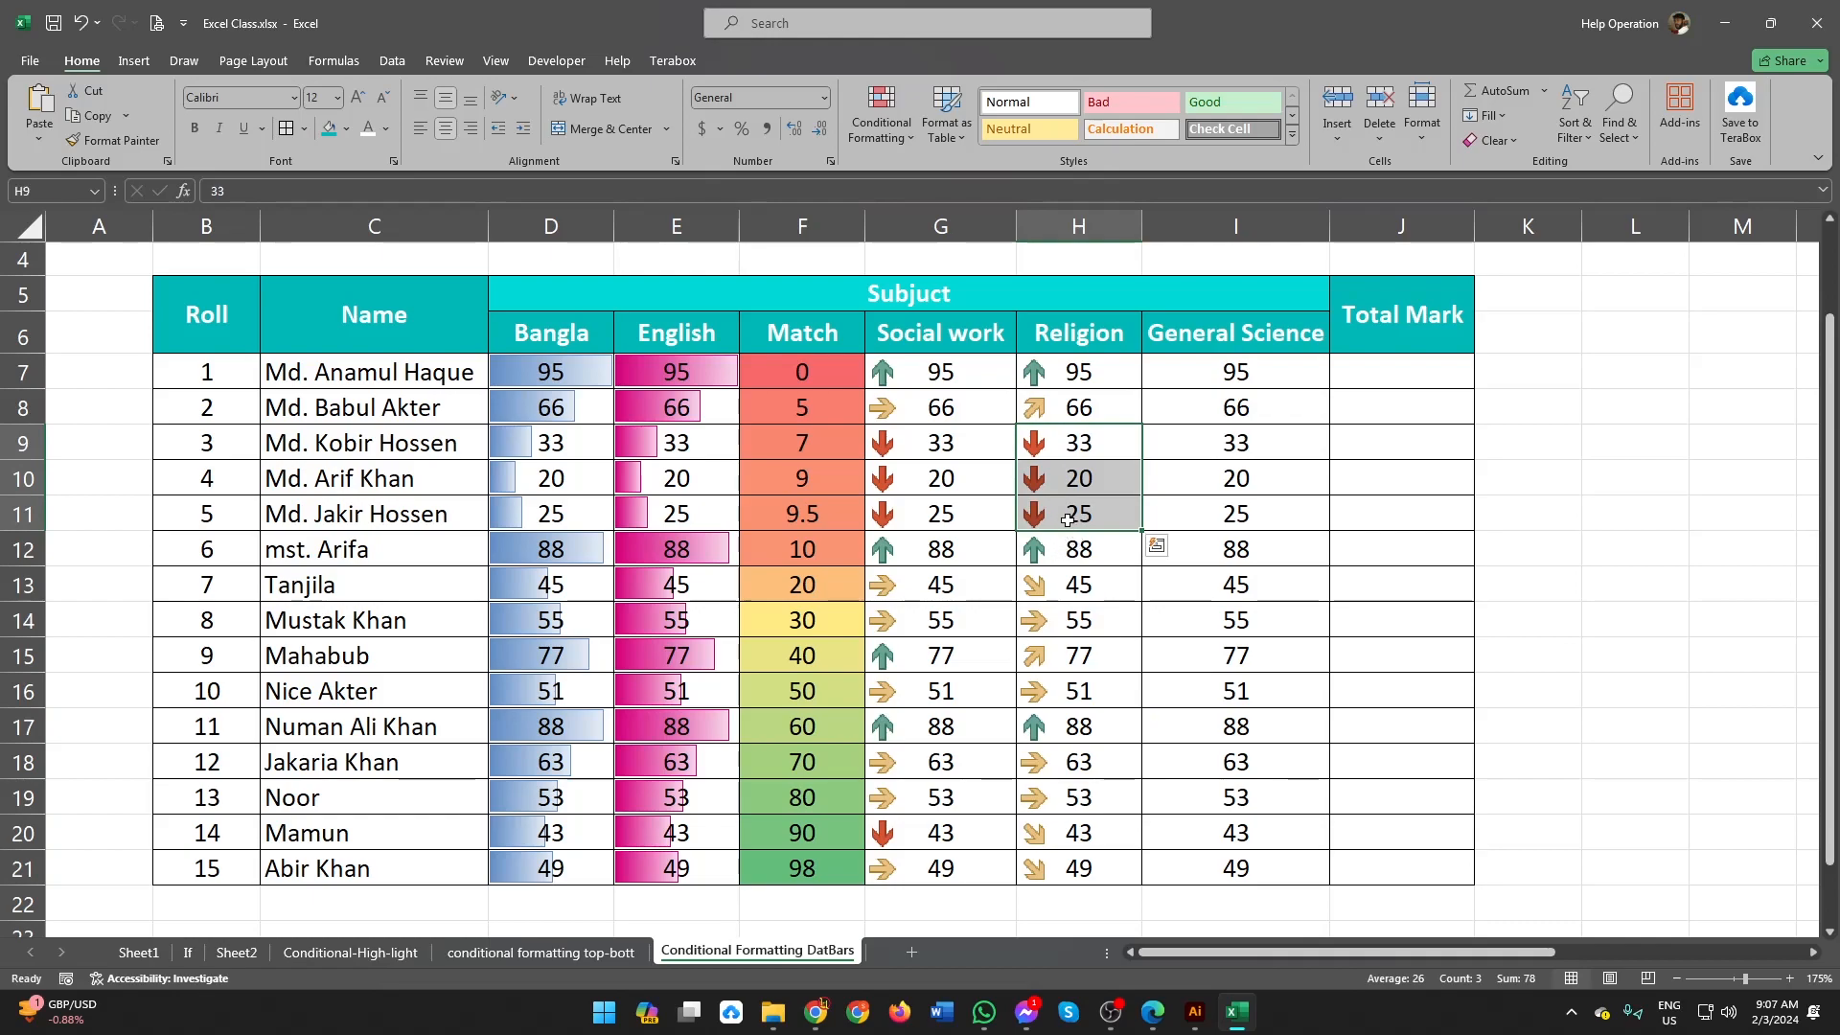
Step: Add the icon set with five colored arrows to the Match marks in F7:F21 and review the arrow groups
{"action": "left_click_drag", "start_coordinate": [815, 378], "coordinate": [803, 868]}
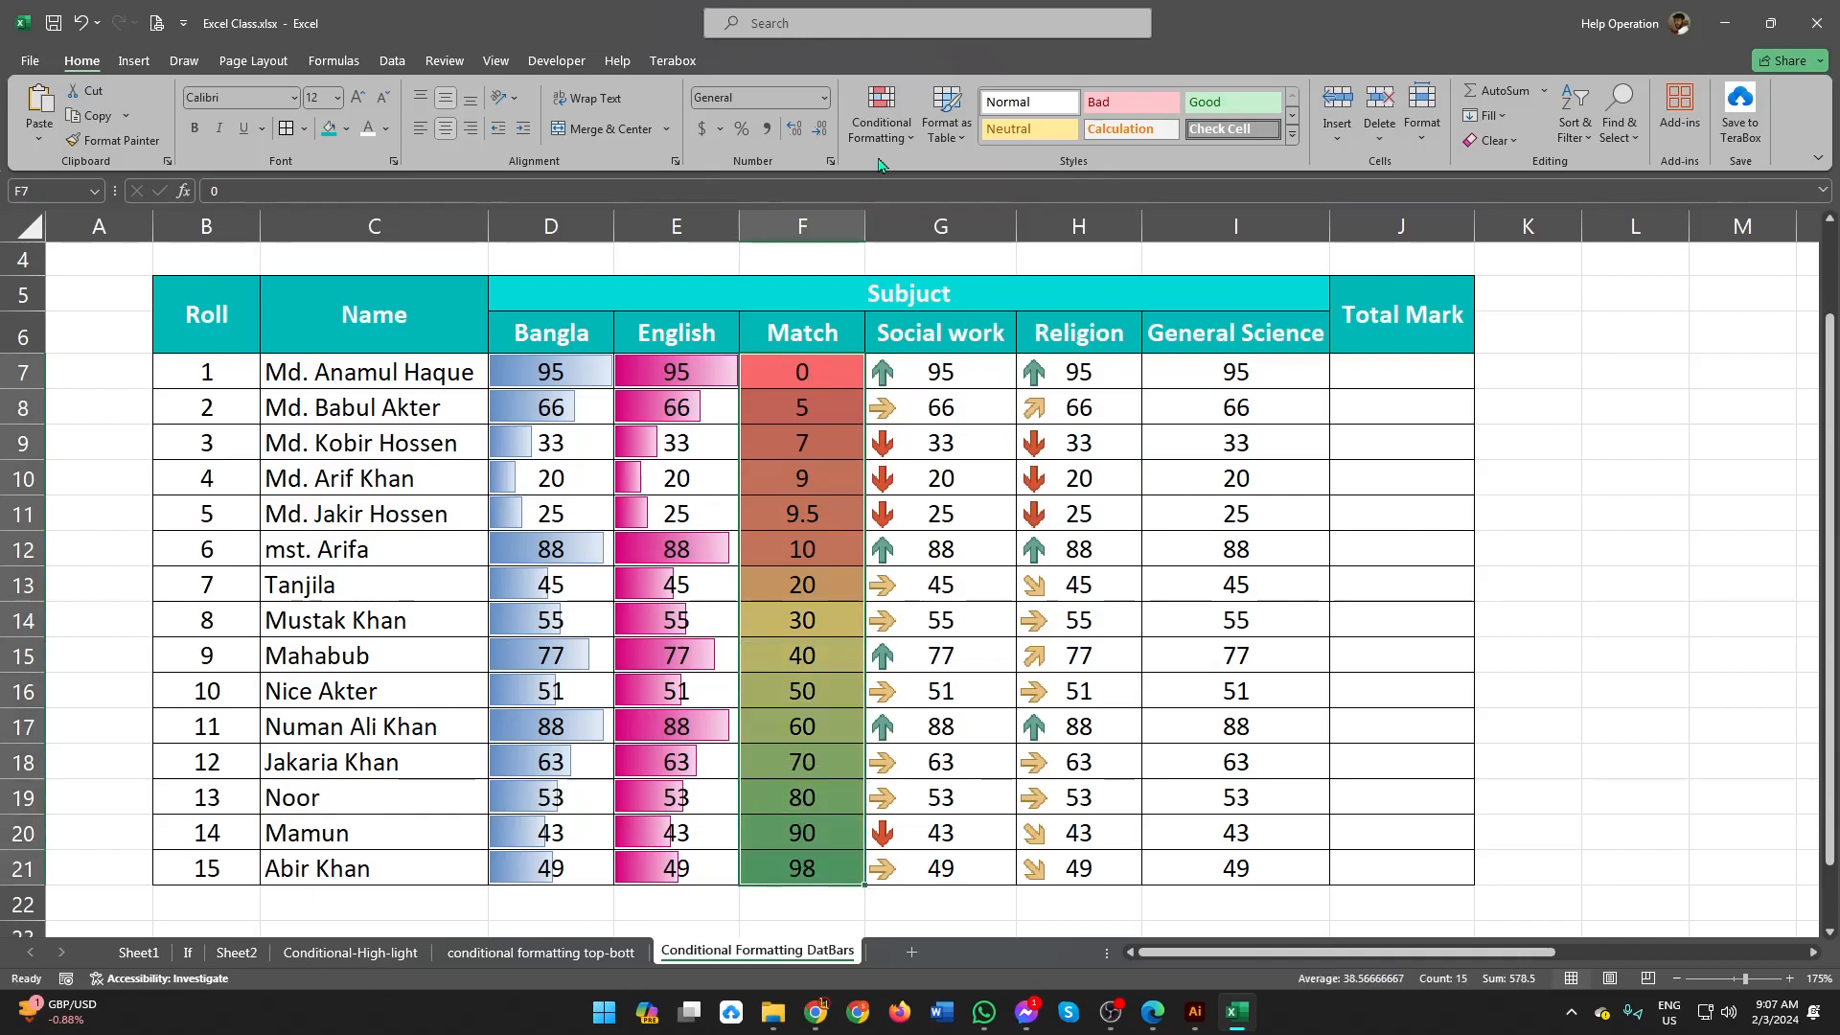
{"action": "left_click", "coordinate": [880, 129]}
{"action": "mouse_move", "coordinate": [929, 341]}
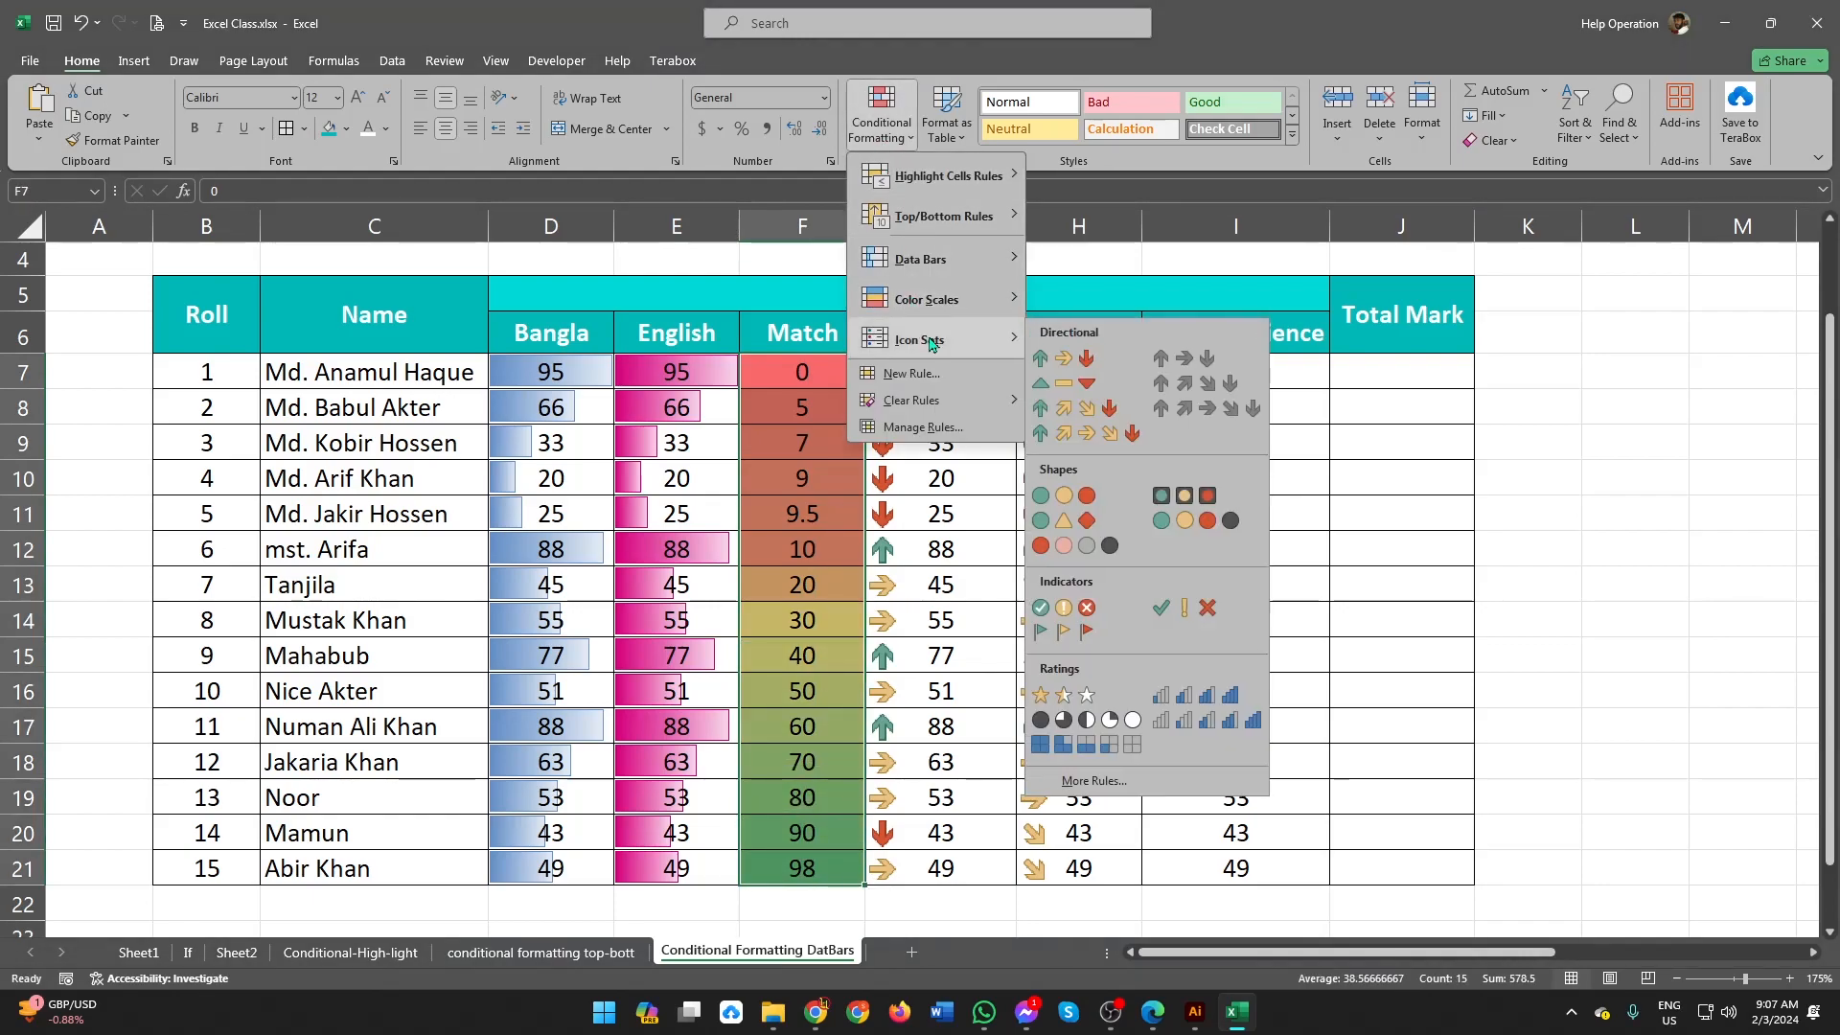
{"action": "left_click", "coordinate": [1066, 432]}
{"action": "left_click_drag", "start_coordinate": [774, 381], "coordinate": [778, 889]}
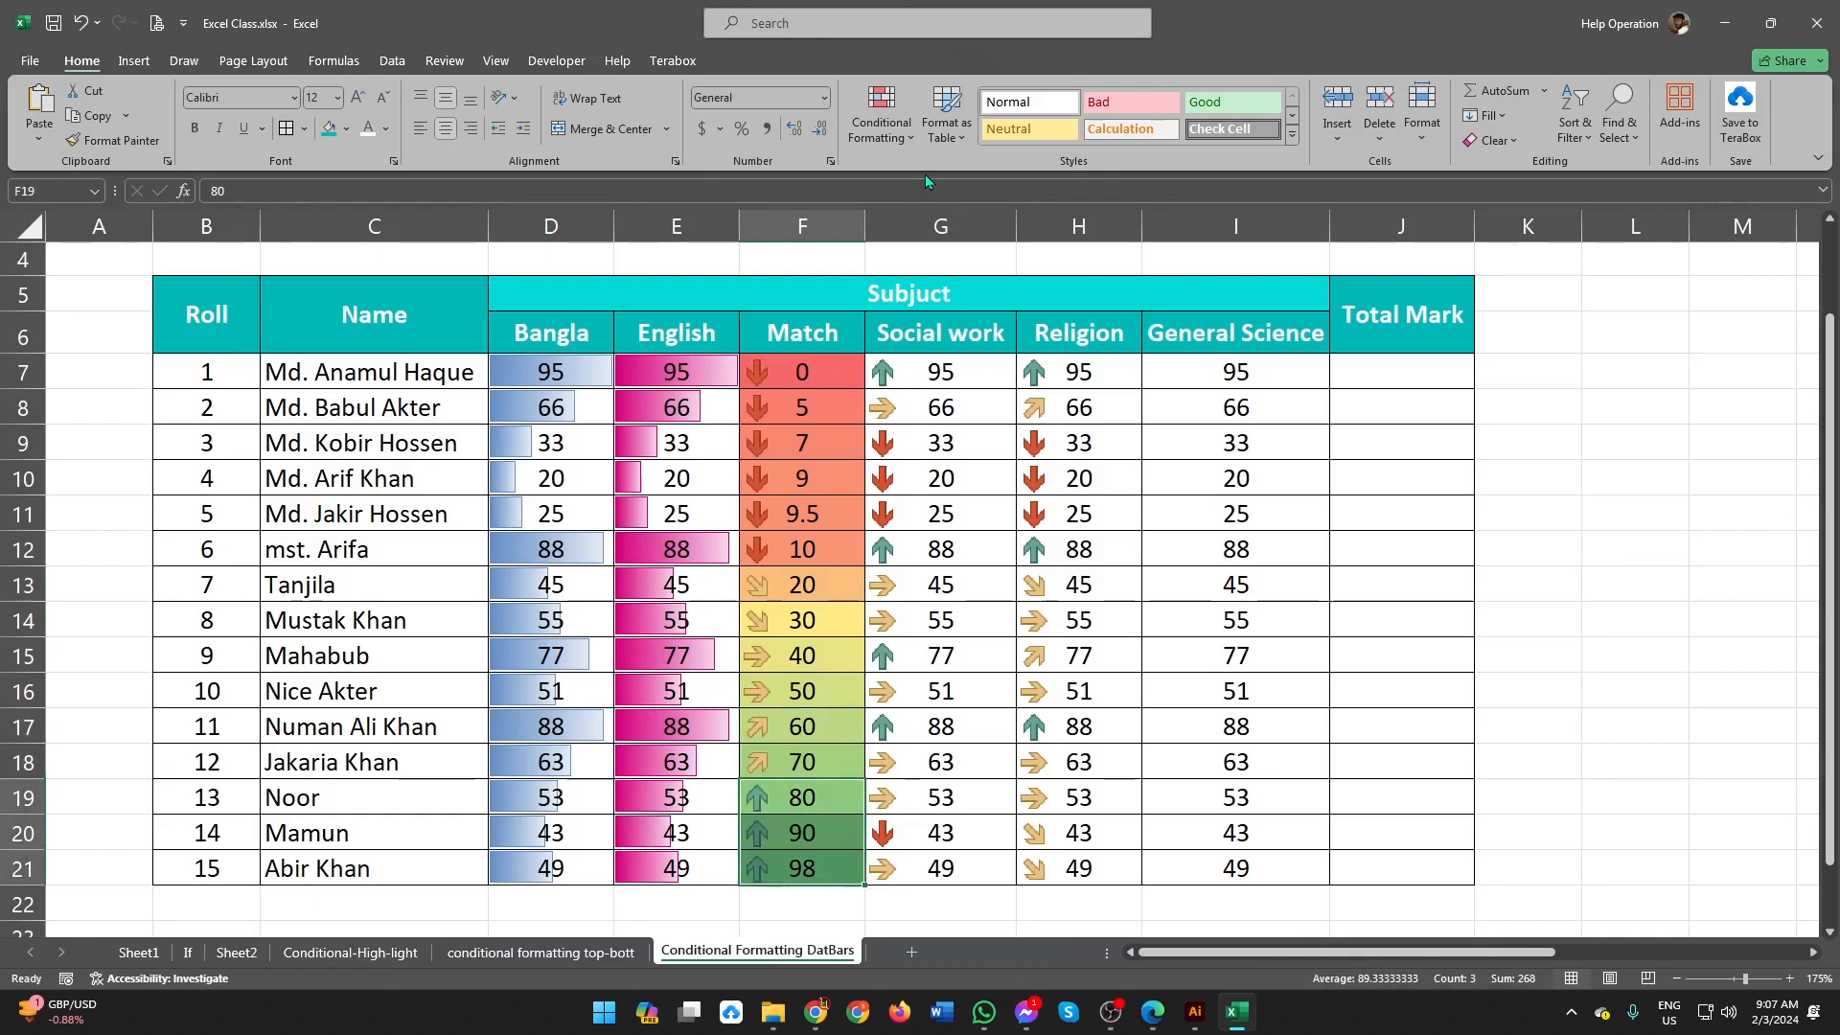
Step: Apply the 5 Quarters icon set to the General Science marks in I7:I21
{"action": "left_click", "coordinate": [908, 132]}
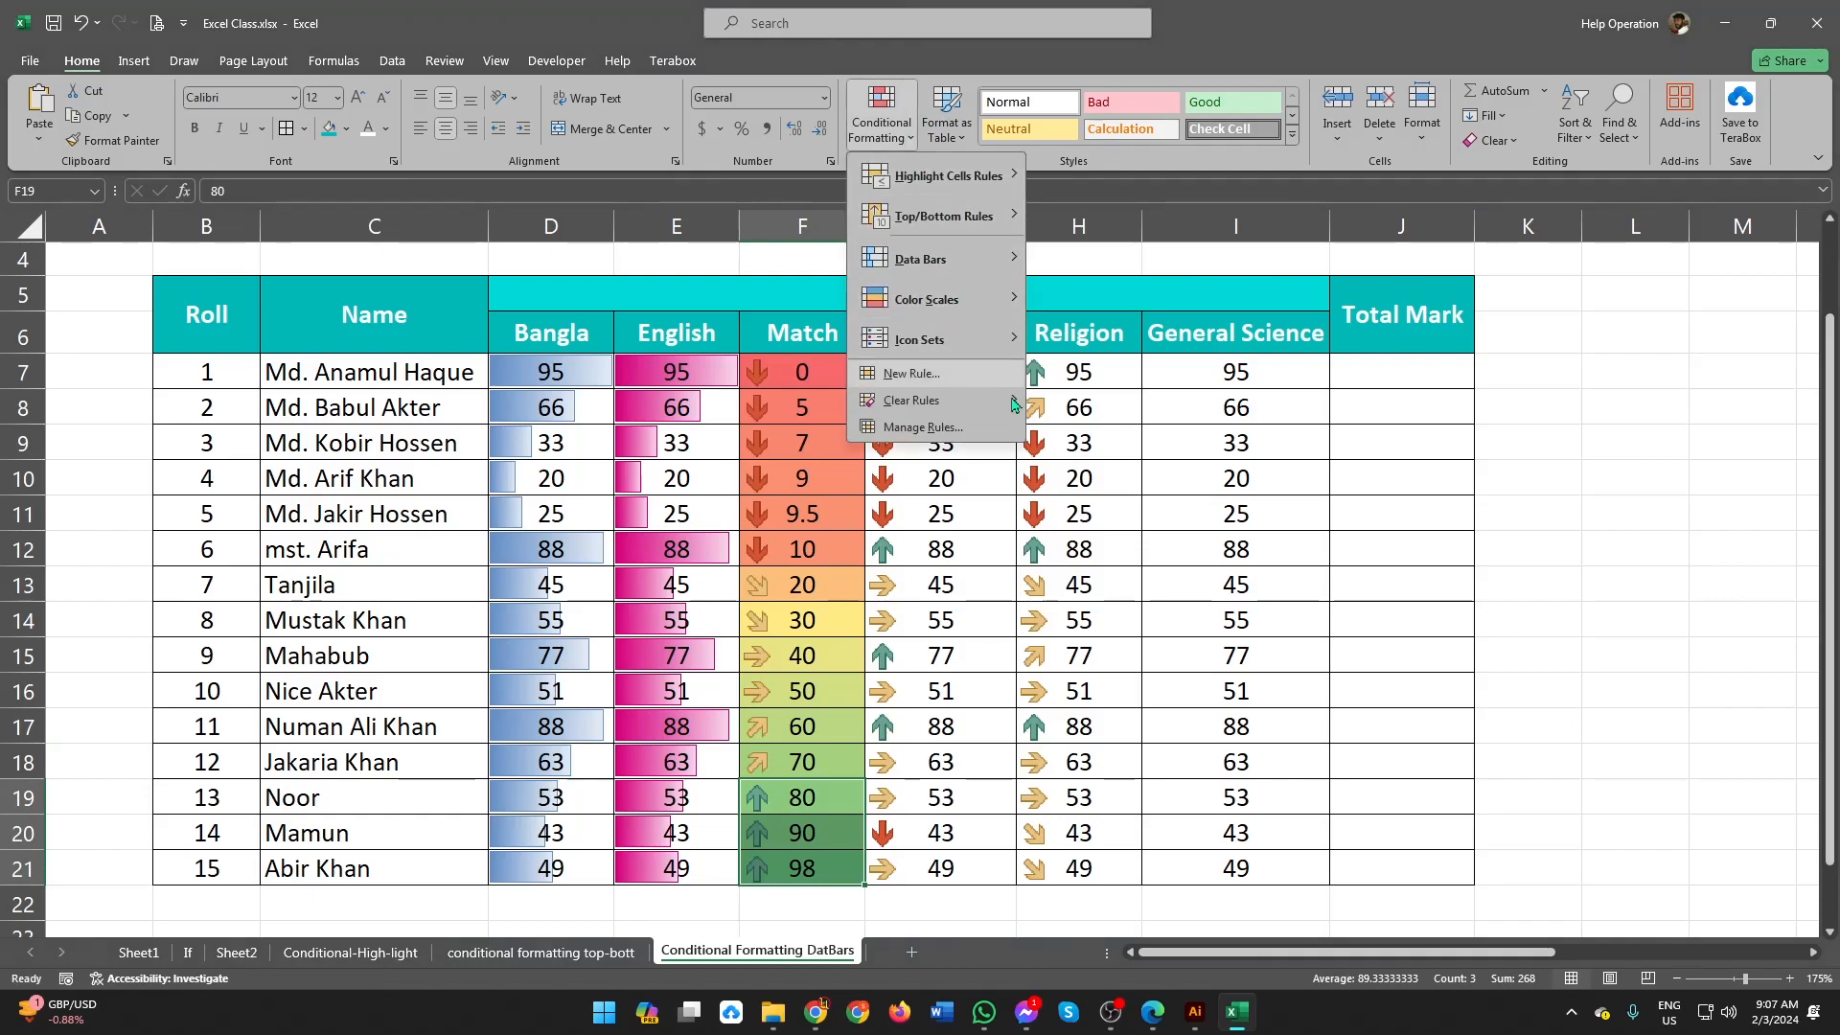
{"action": "left_click", "coordinate": [1142, 366]}
{"action": "left_click_drag", "start_coordinate": [1211, 371], "coordinate": [1234, 868]}
{"action": "left_click", "coordinate": [902, 139]}
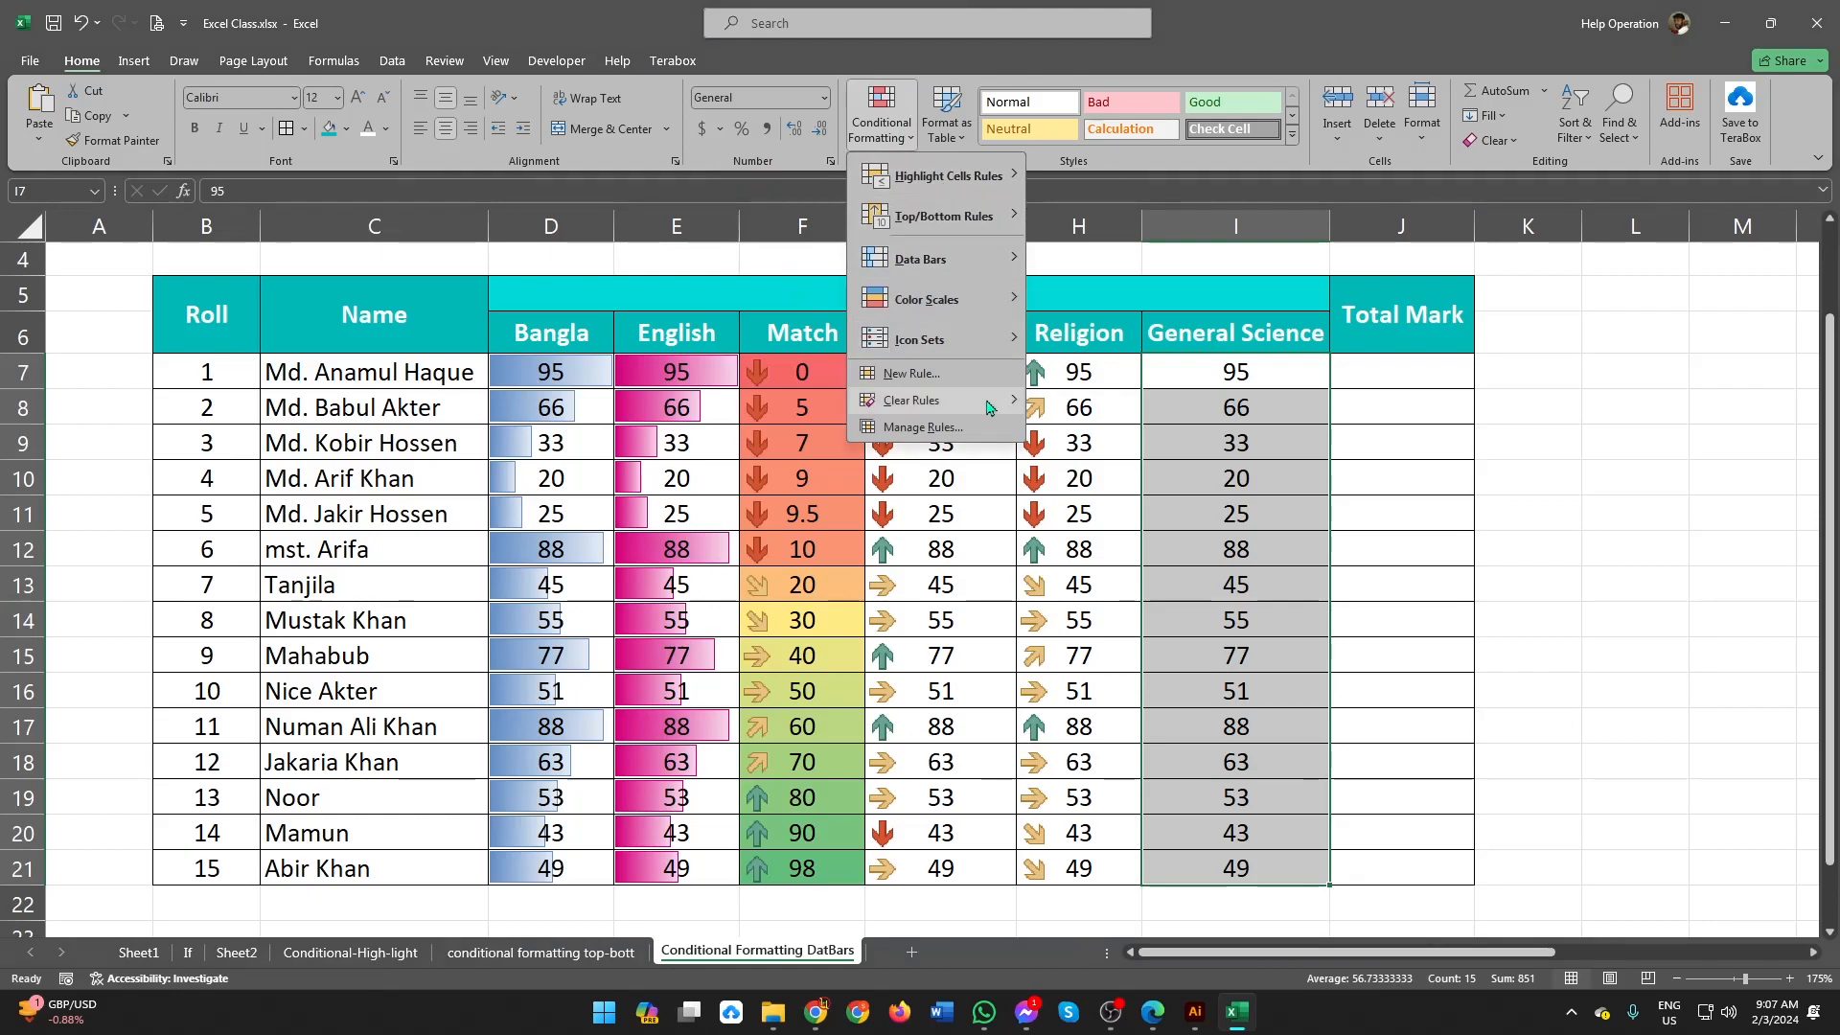
{"action": "mouse_move", "coordinate": [944, 342]}
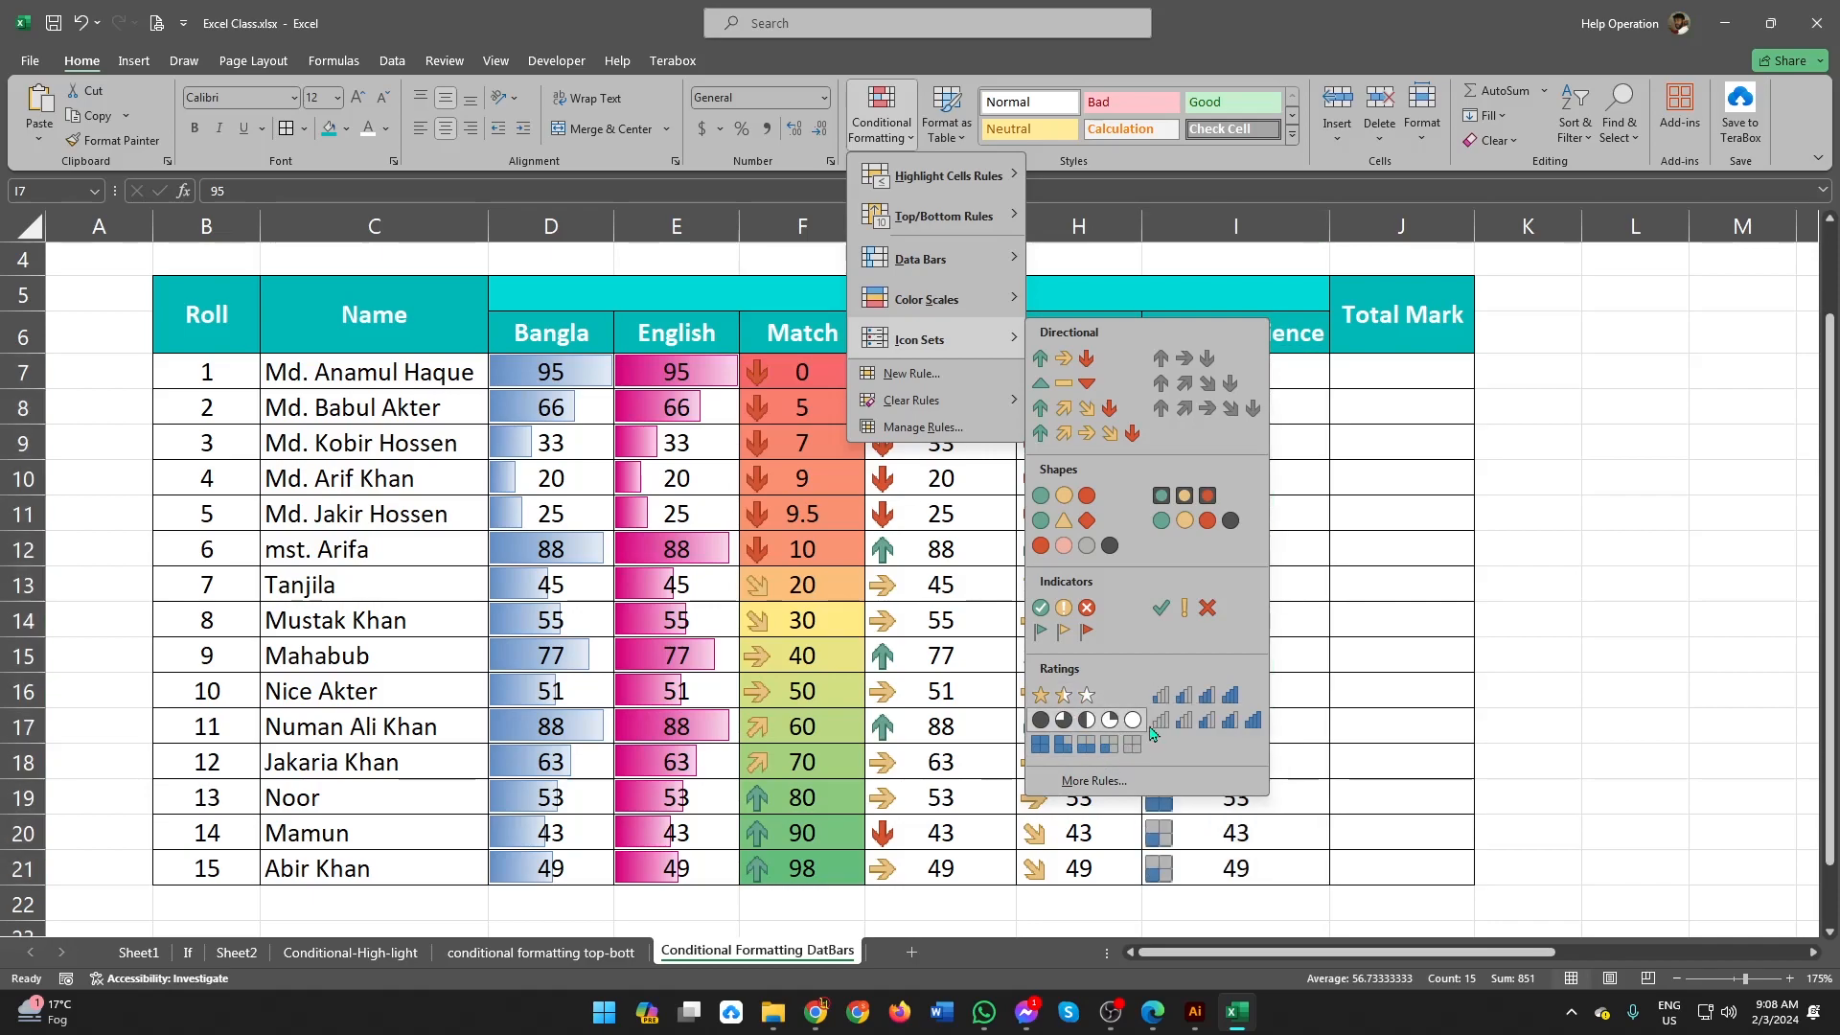
{"action": "left_click", "coordinate": [1086, 718]}
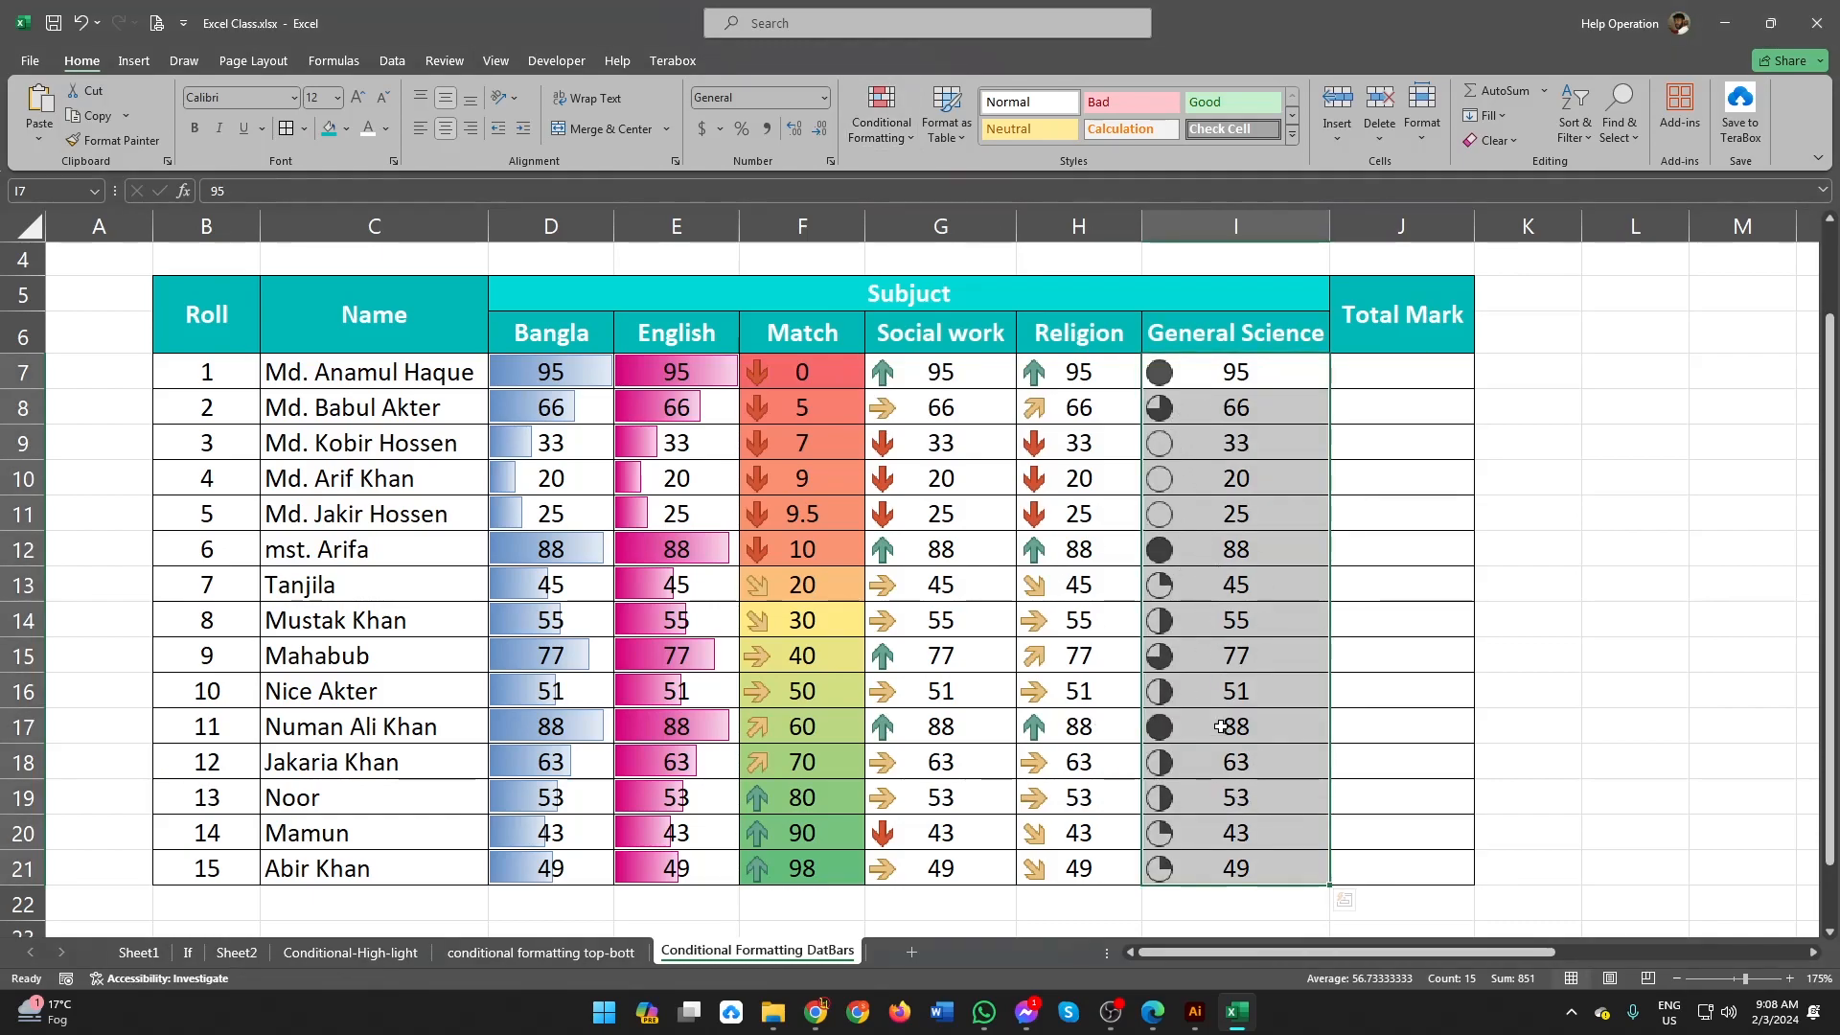
Step: Examine the quarter-circle icons given to the General Science marks in I7, I8 and I12
{"action": "left_click", "coordinate": [1196, 378]}
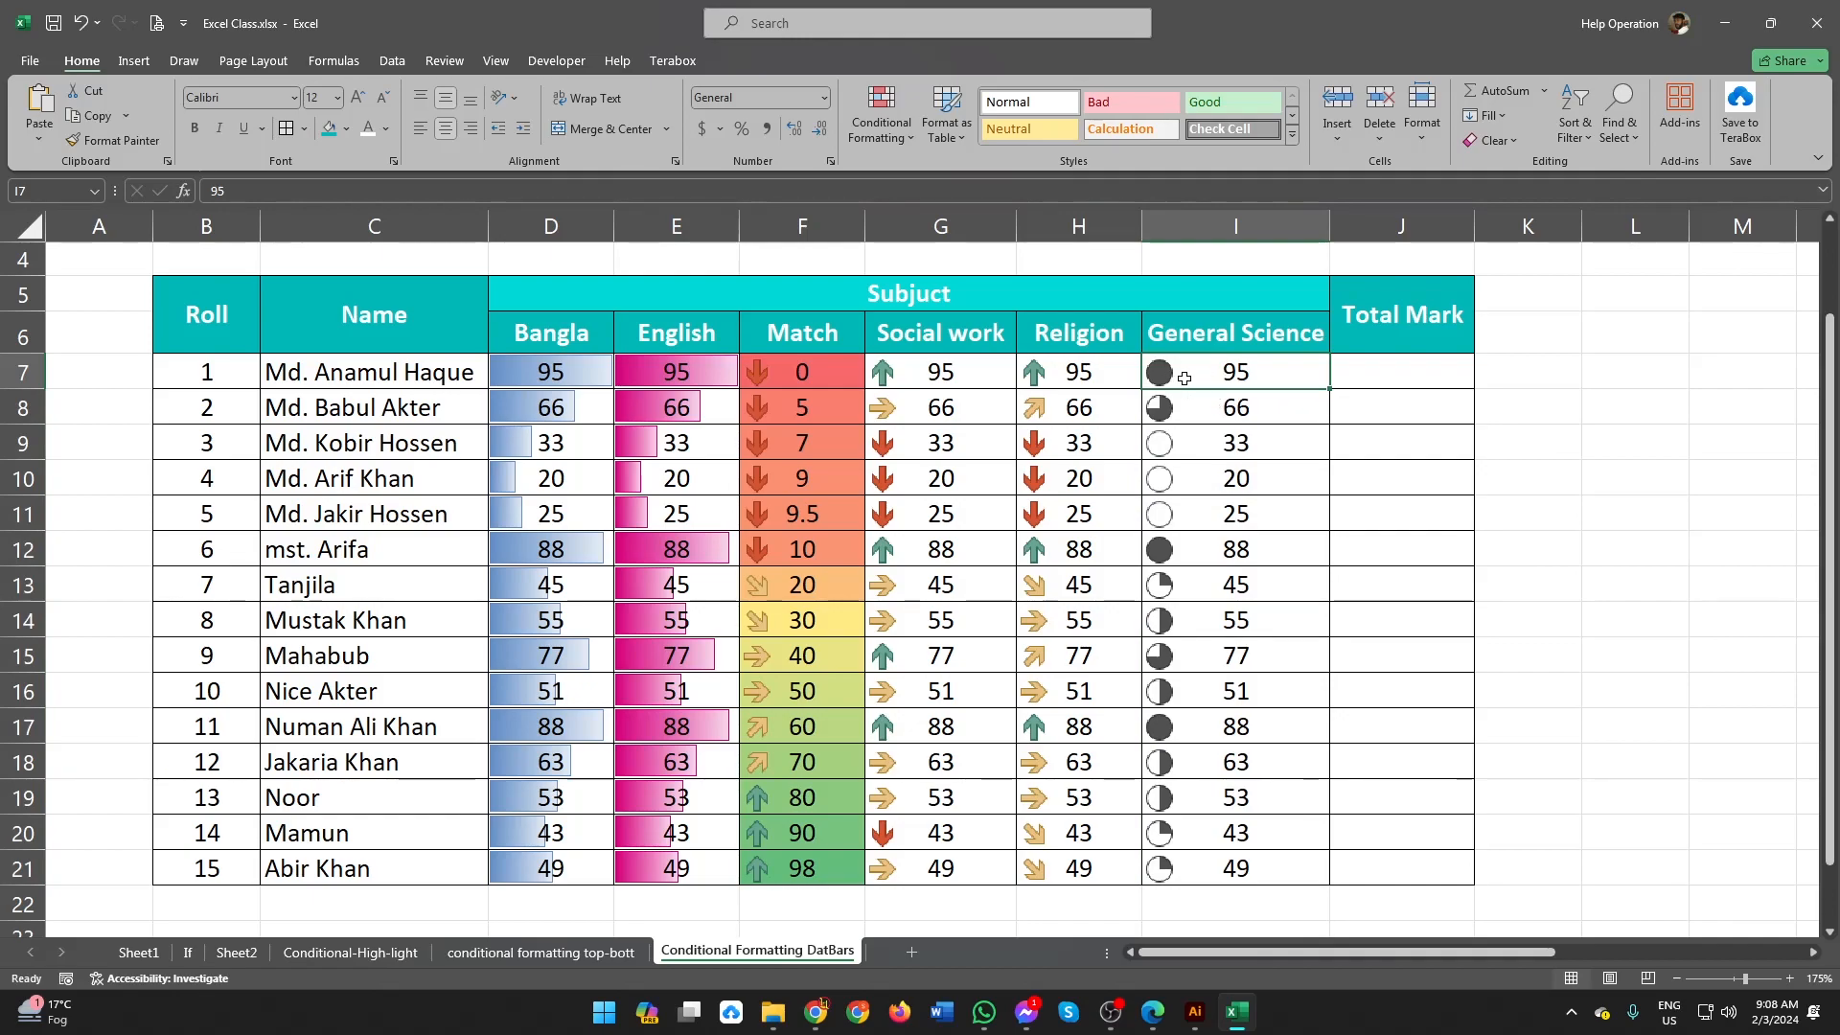
{"action": "left_click", "coordinate": [1196, 419]}
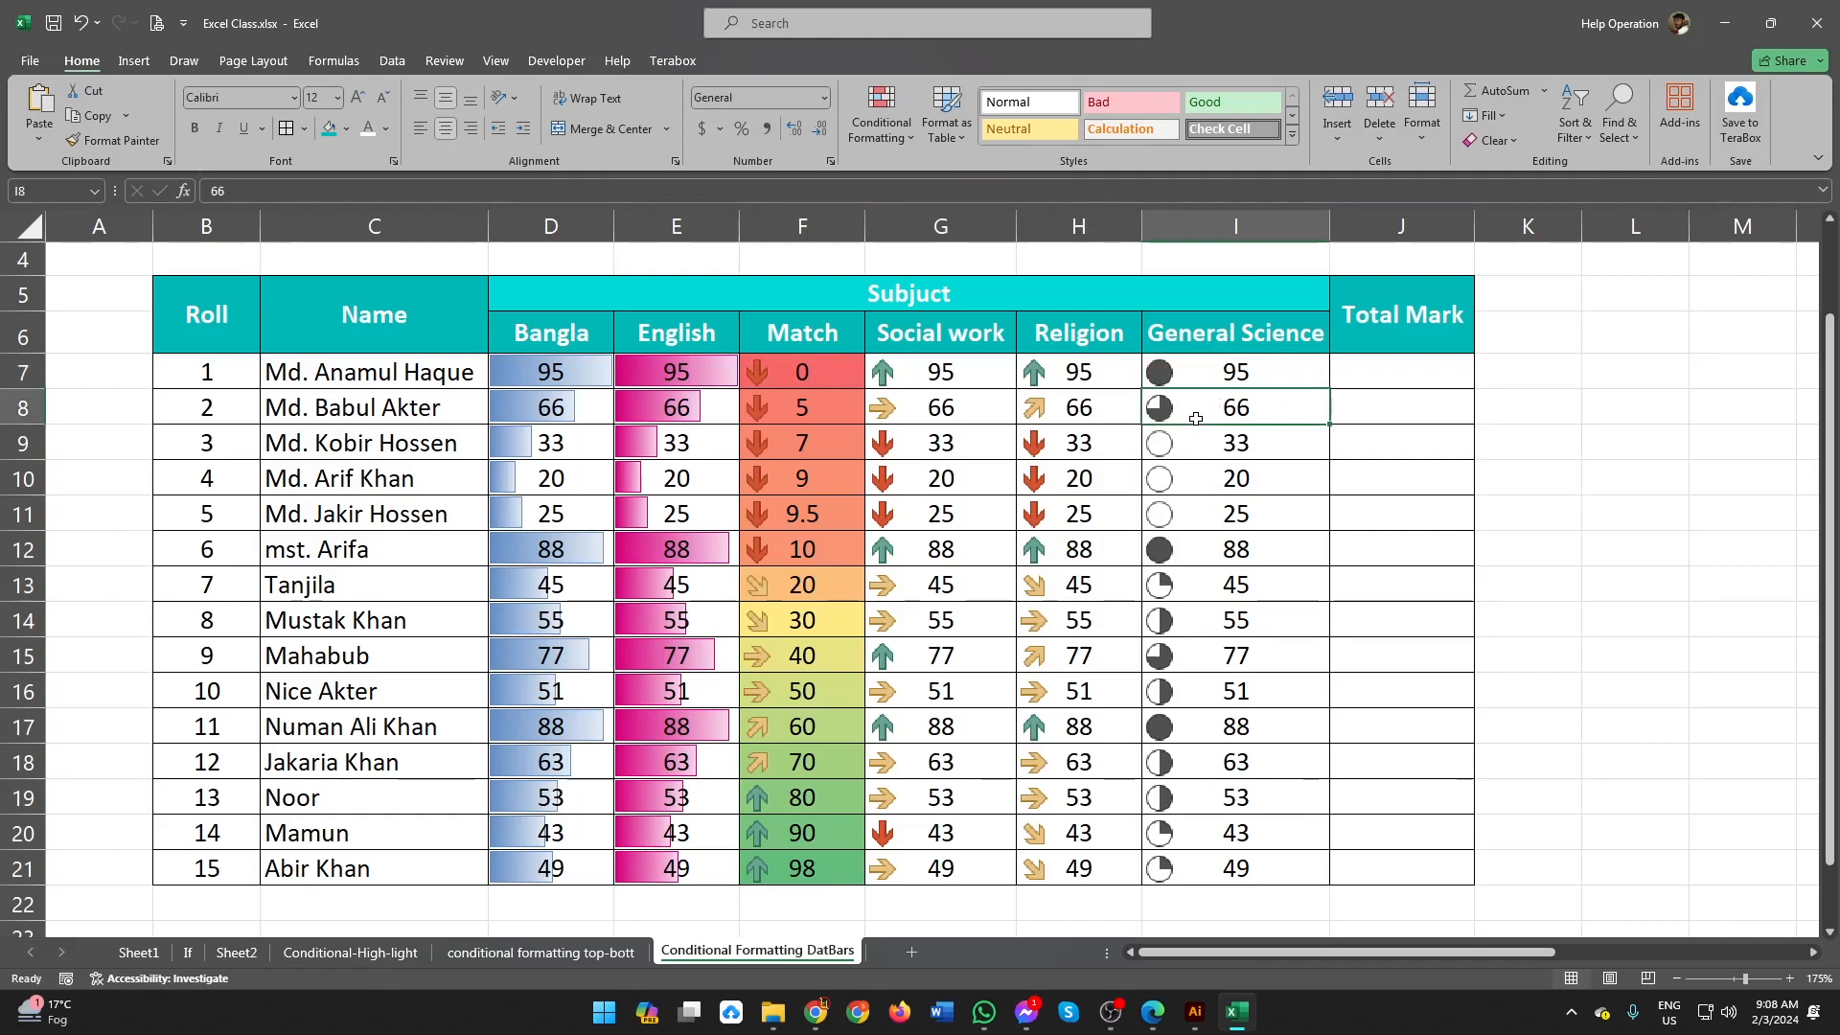
{"action": "left_click", "coordinate": [1191, 554]}
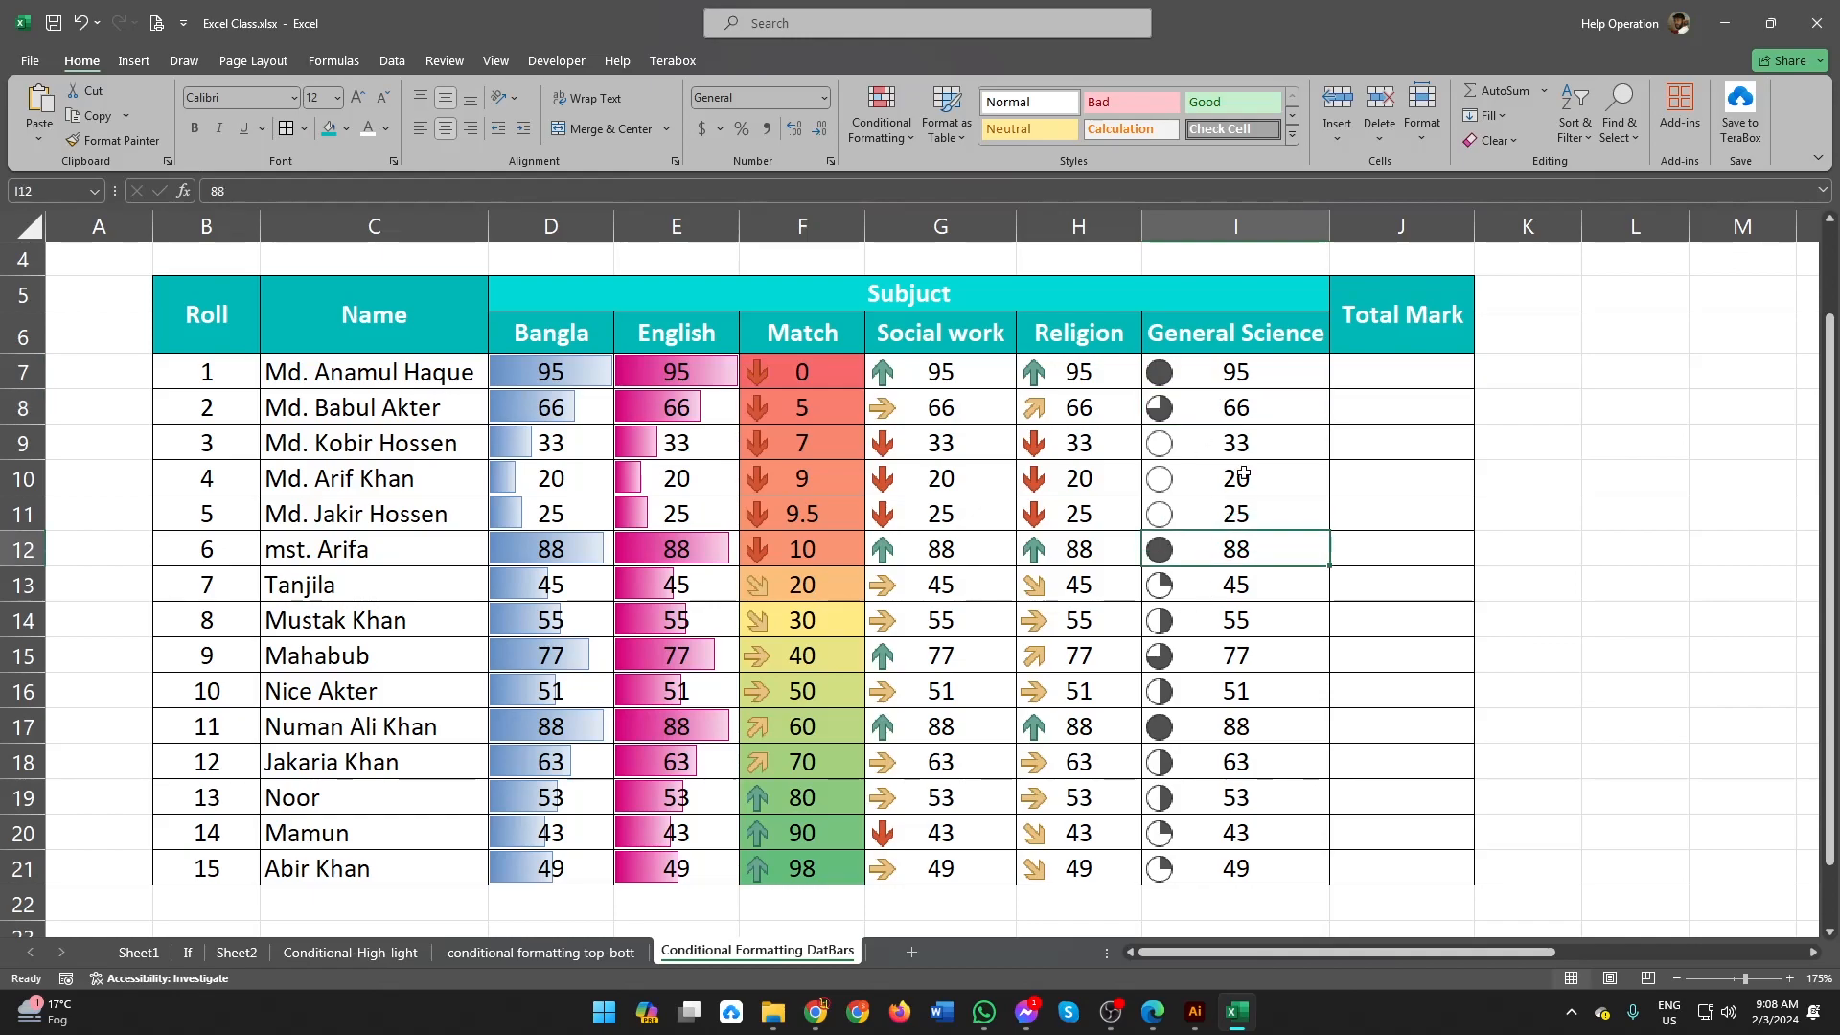
{"action": "left_click", "coordinate": [1370, 373]}
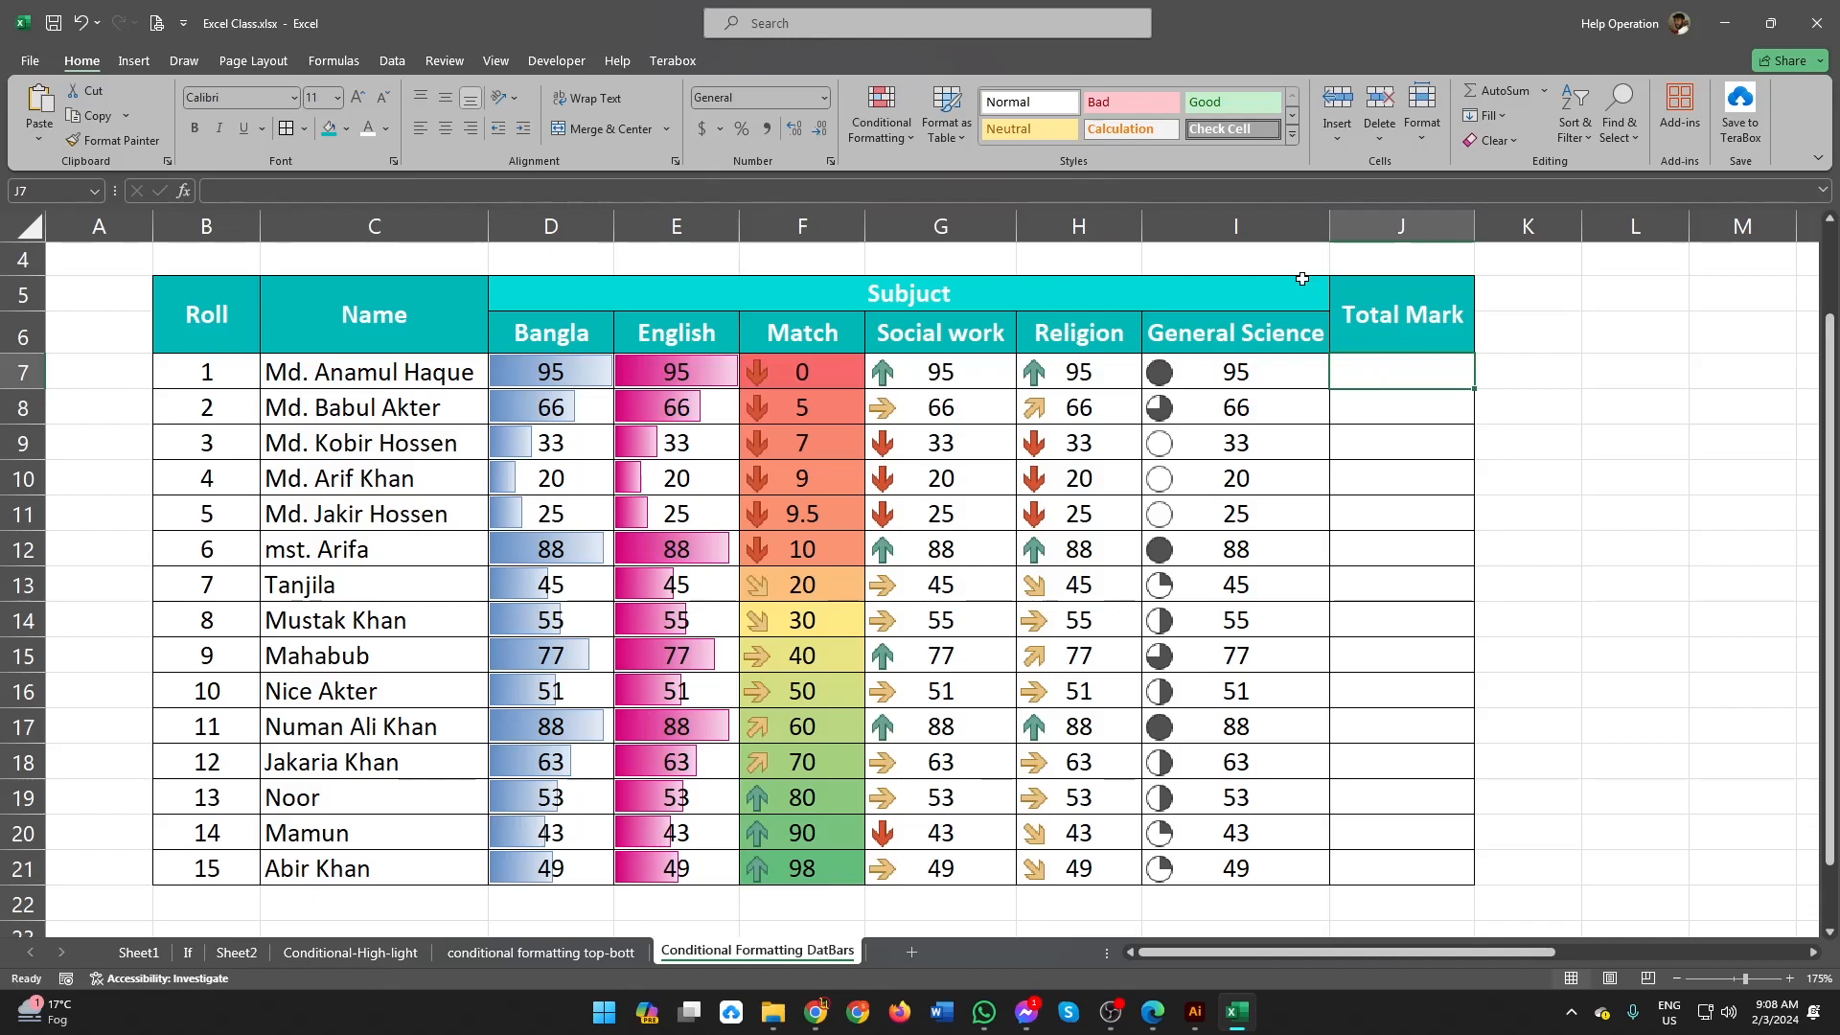
{"action": "type", "text": "="}
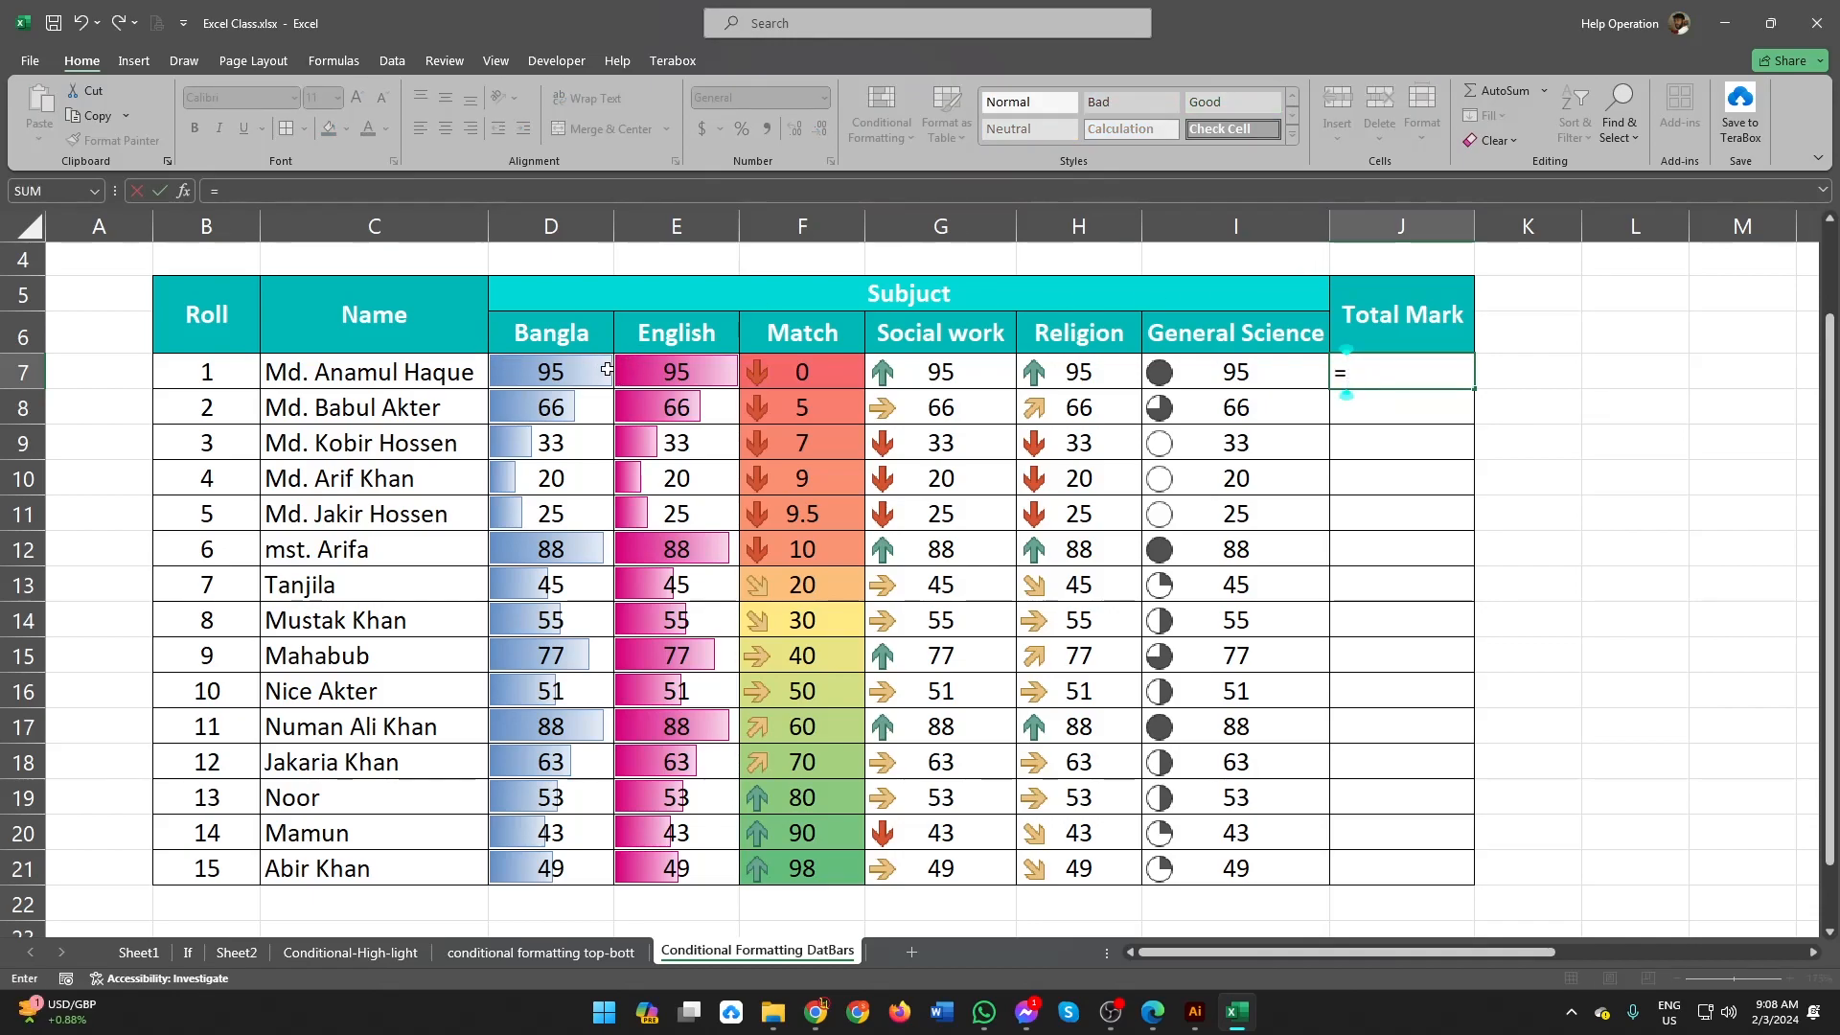
{"action": "key", "text": "Escape"}
{"action": "left_click", "coordinate": [1353, 474]}
Step: Total the first student's marks in J7 with AutoSum, using =SUM(D7:I7)
{"action": "left_click", "coordinate": [1376, 372]}
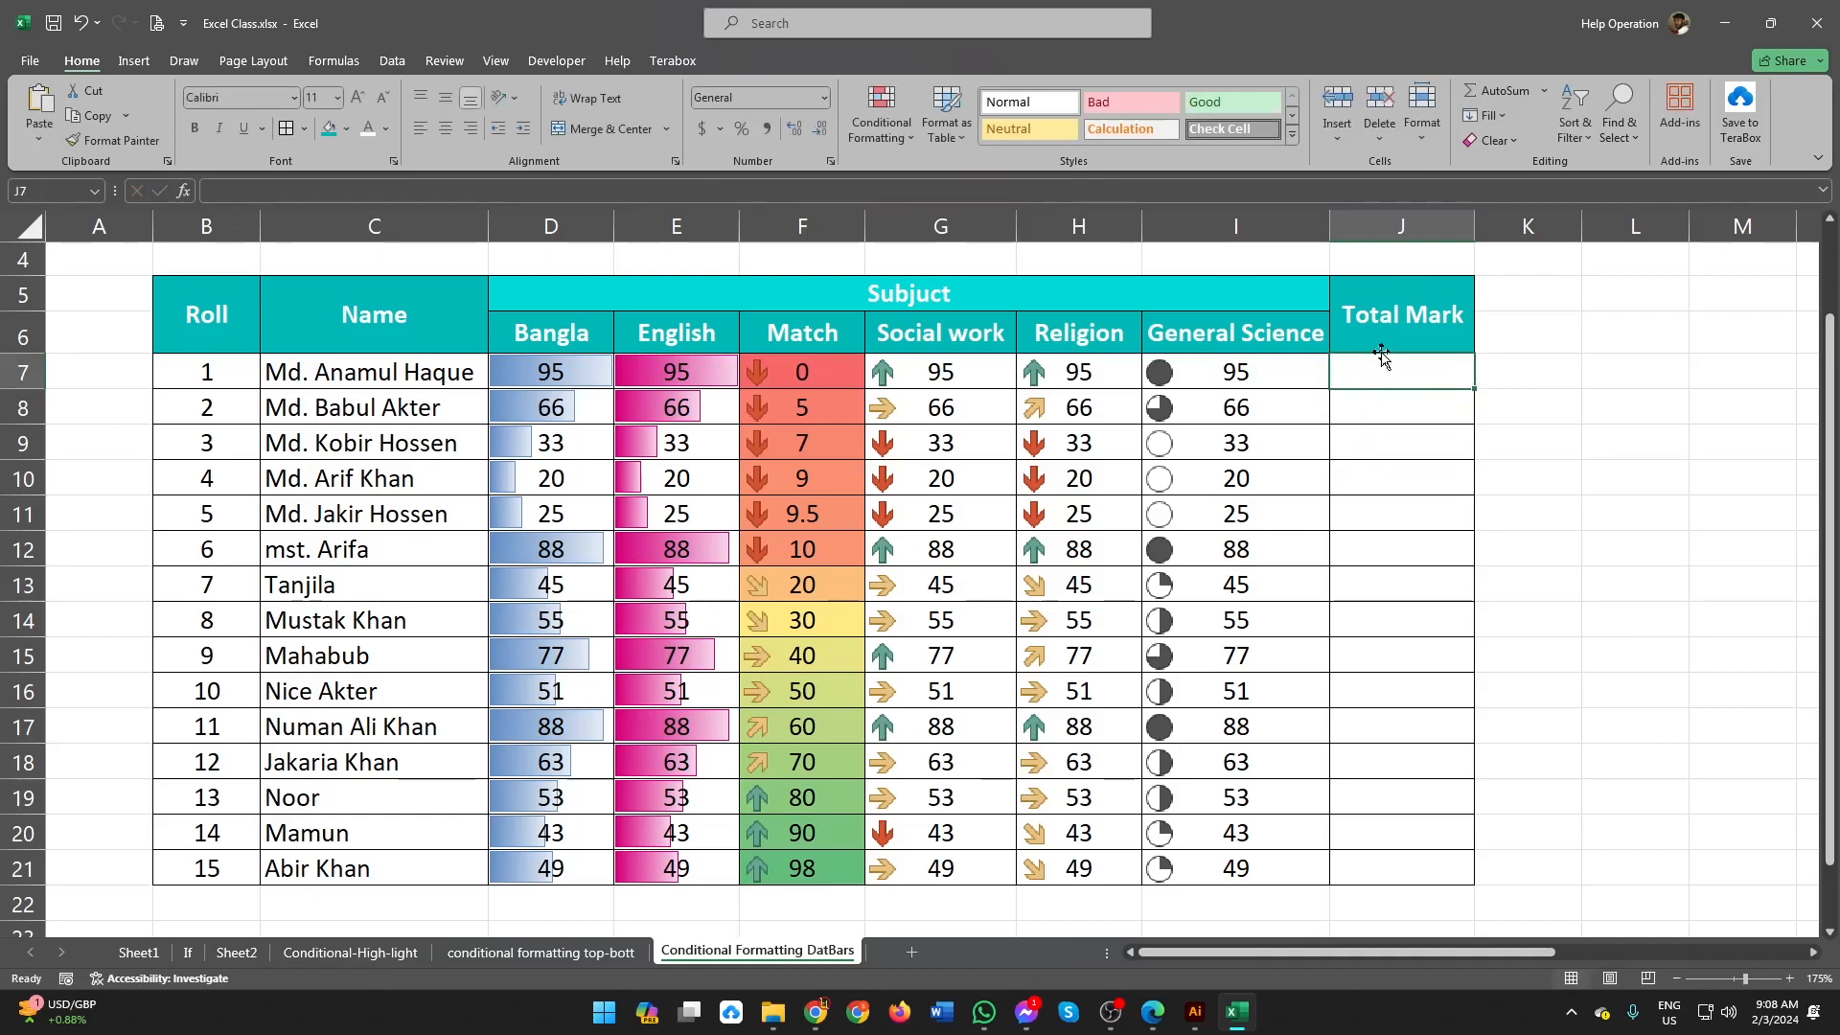
{"action": "left_click", "coordinate": [1492, 91]}
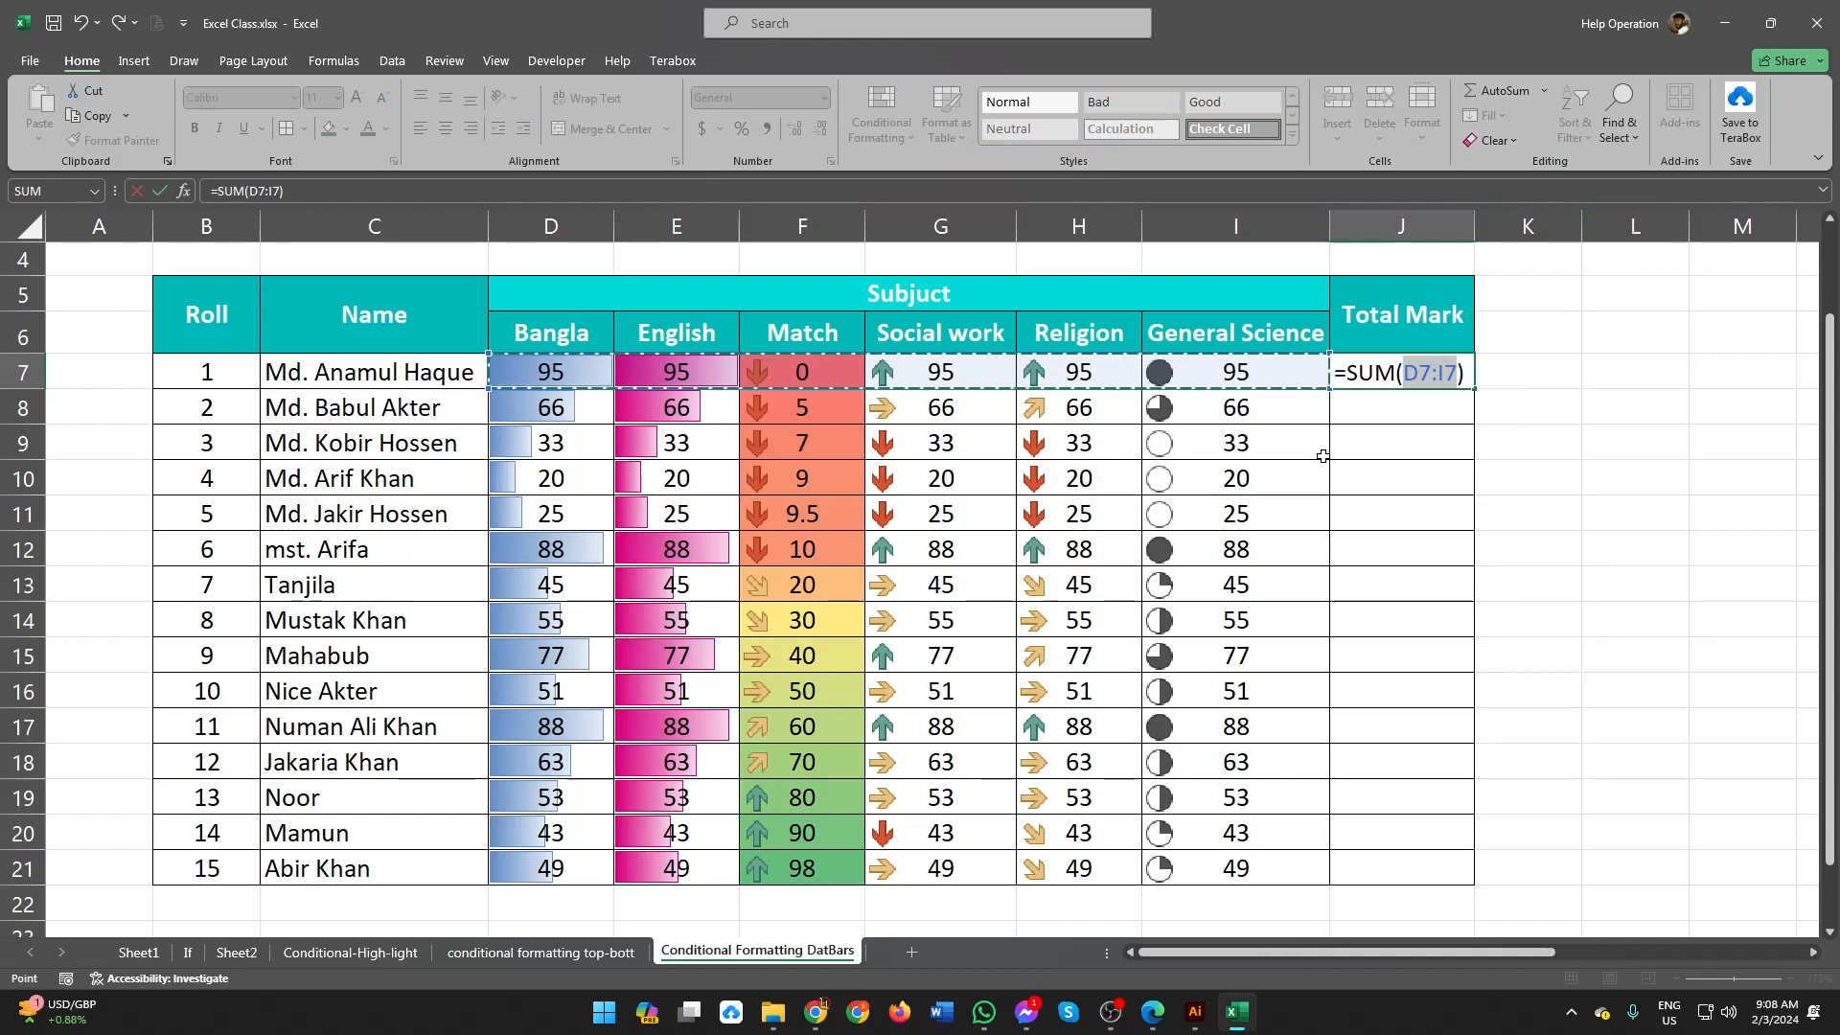
{"action": "key", "text": "Return"}
Step: Apply the pink-purple gradient fill data bars to the Total Mark cells J7:J21
{"action": "left_click", "coordinate": [1438, 374]}
{"action": "left_click_drag", "start_coordinate": [1423, 365], "coordinate": [1442, 868]}
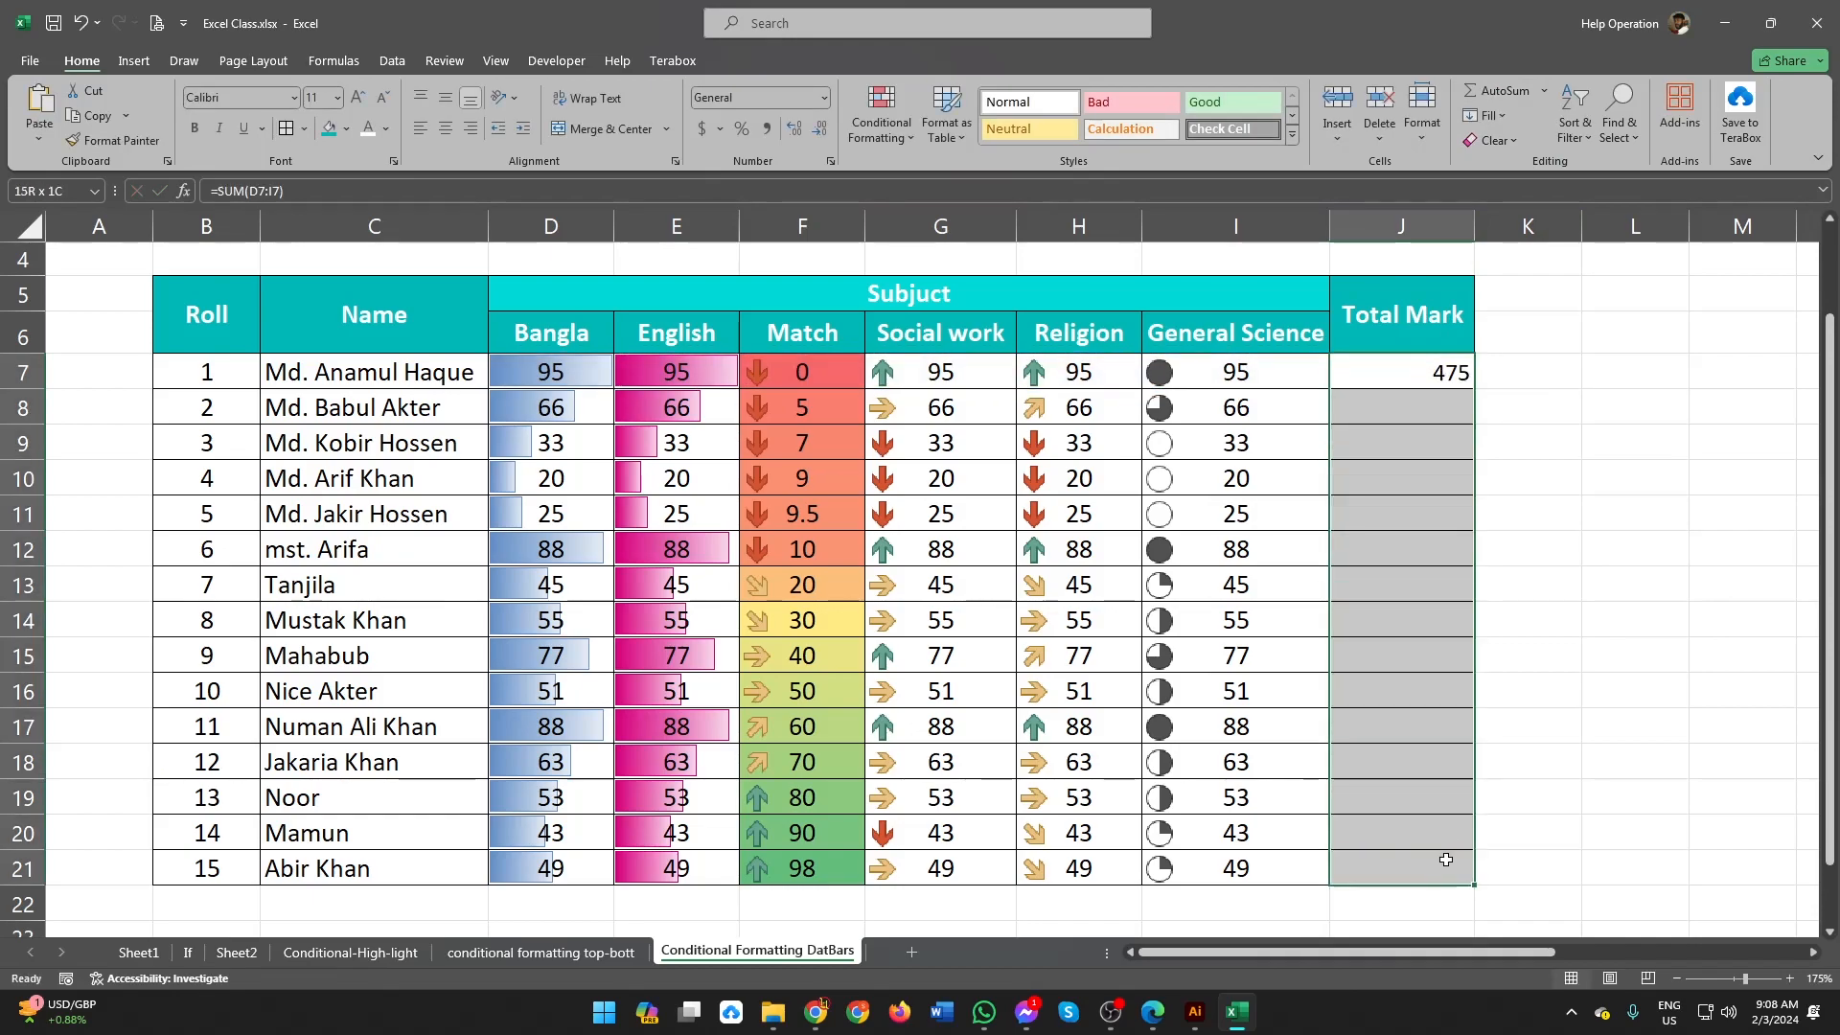
{"action": "left_click", "coordinate": [881, 113]}
{"action": "mouse_move", "coordinate": [997, 304]}
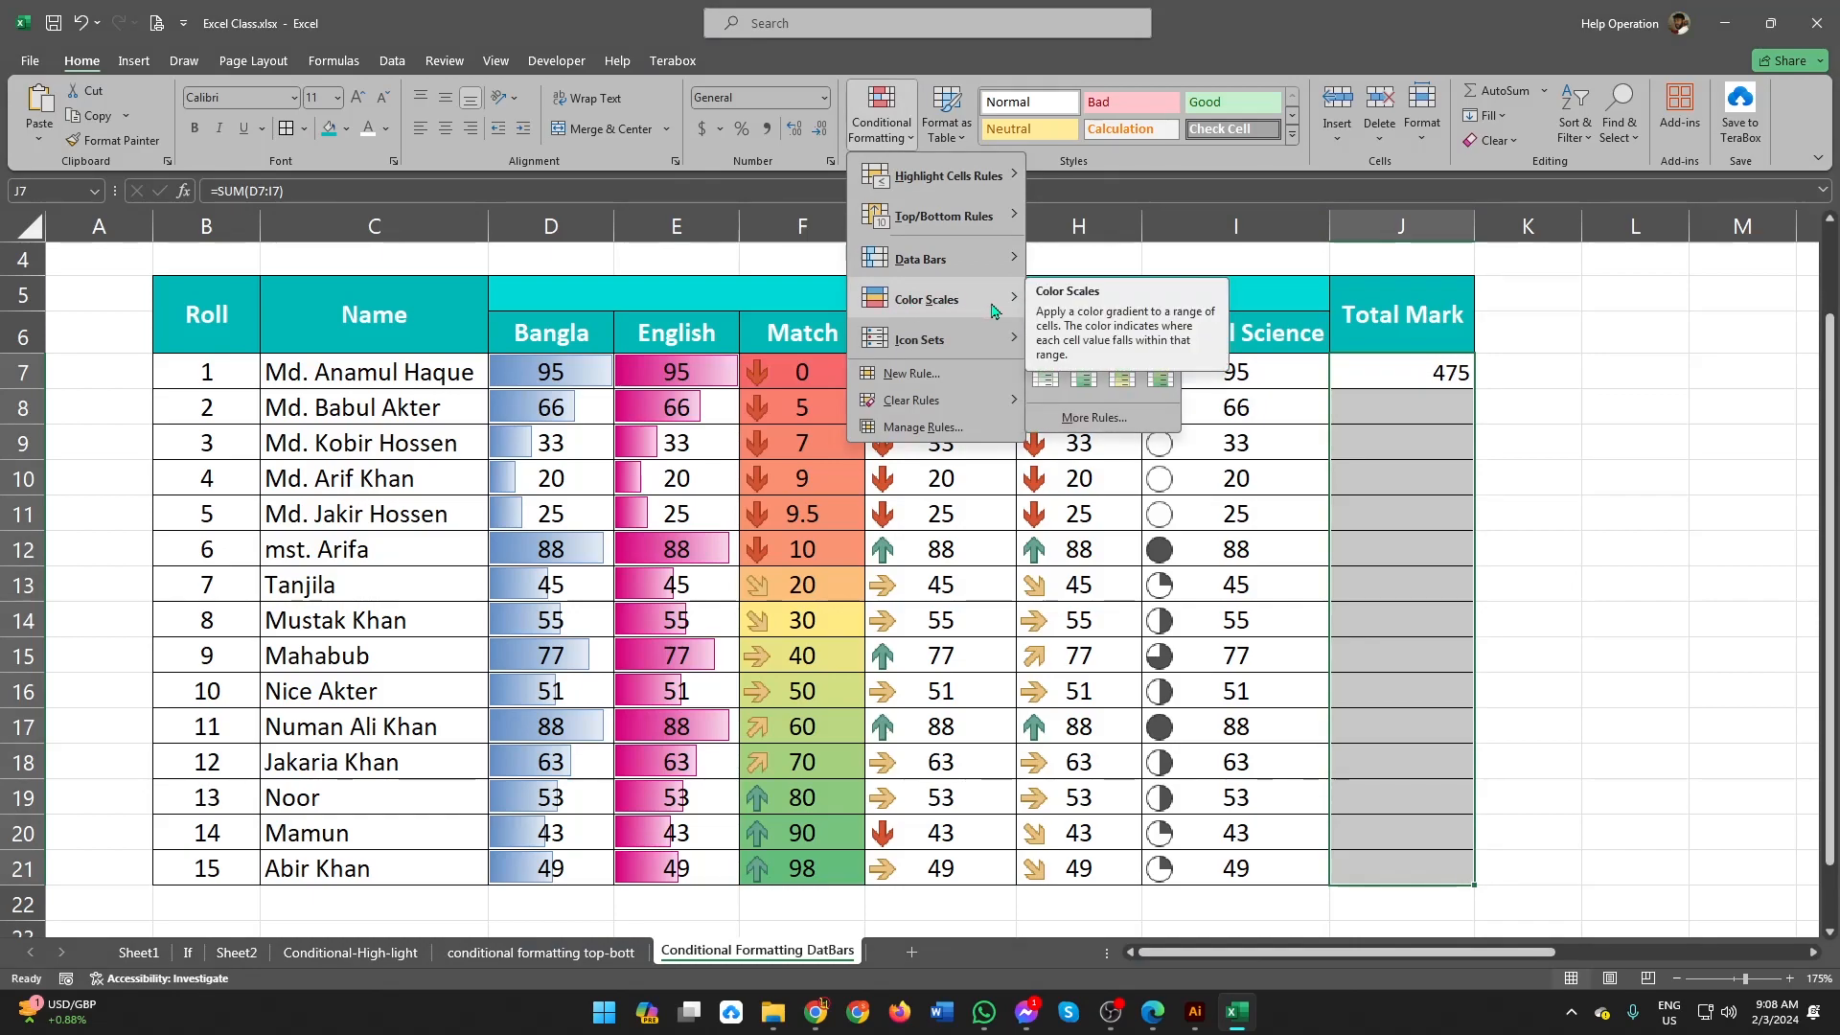
{"action": "mouse_move", "coordinate": [971, 275]}
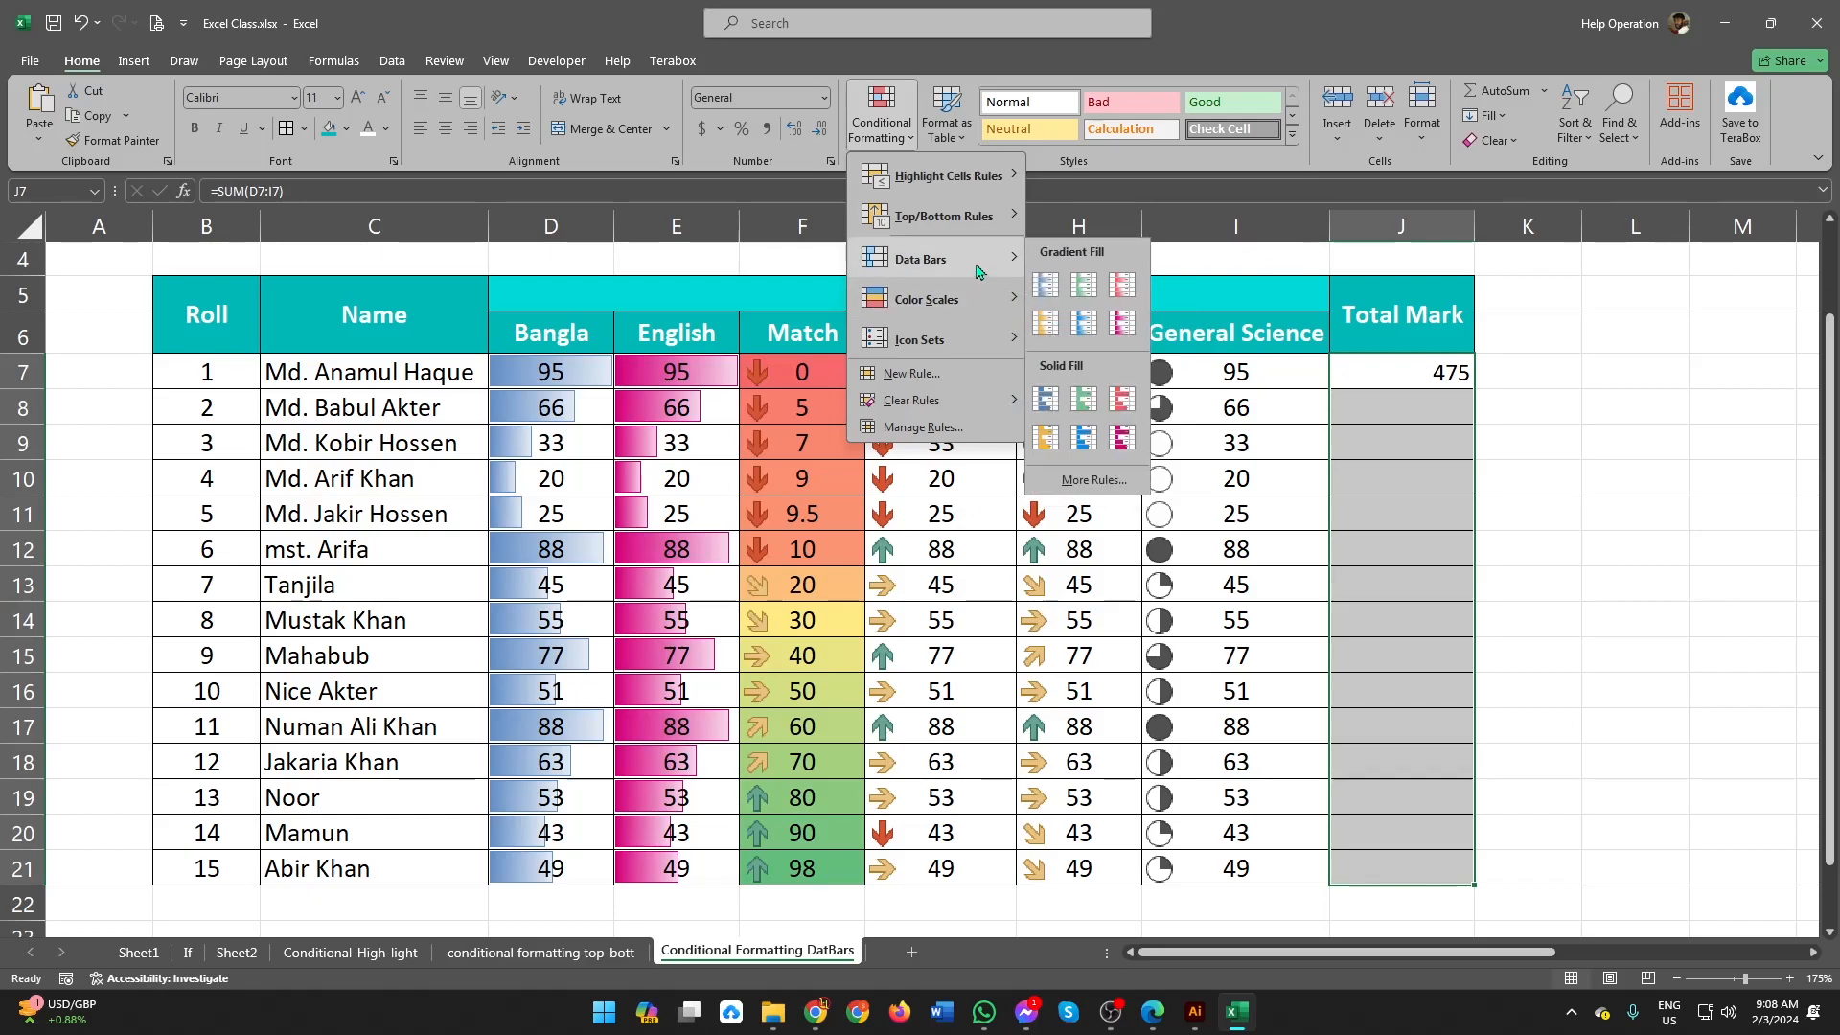
{"action": "left_click", "coordinate": [1125, 326]}
Step: Add the red-white-blue color scale to the Total Mark cells J7:J21
{"action": "left_click", "coordinate": [891, 142]}
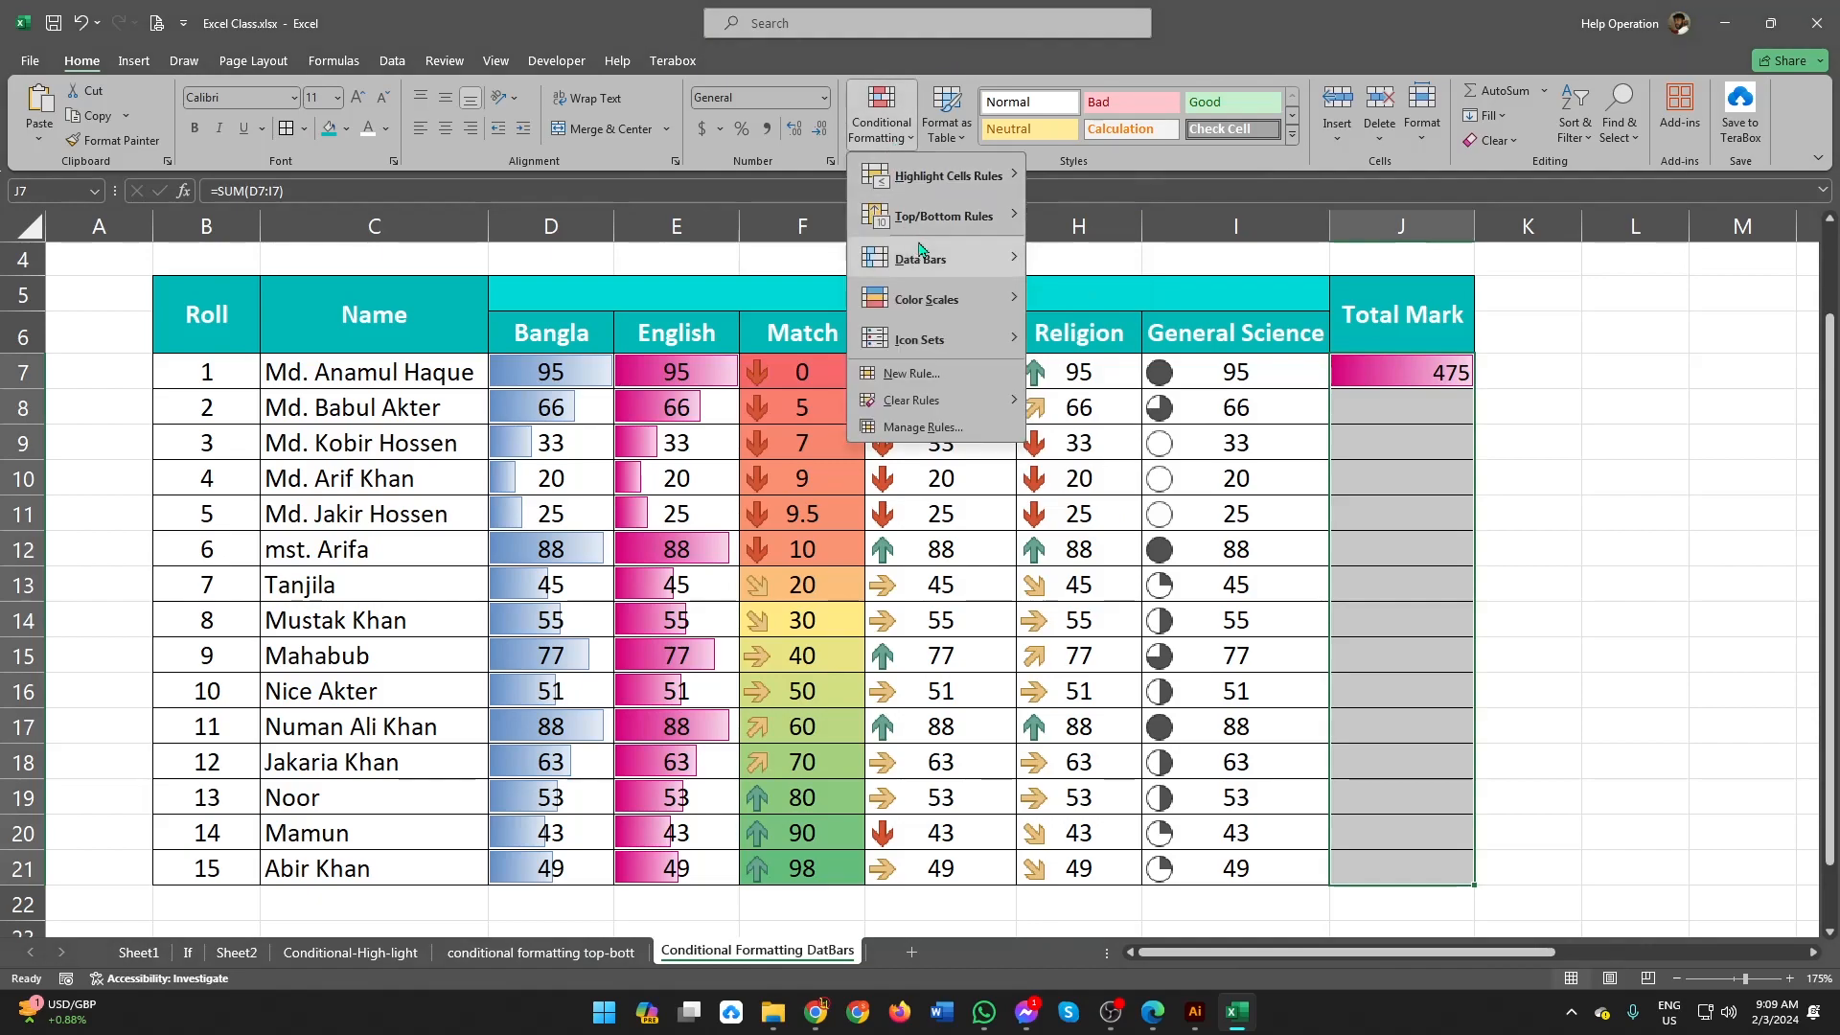
{"action": "mouse_move", "coordinate": [981, 314]}
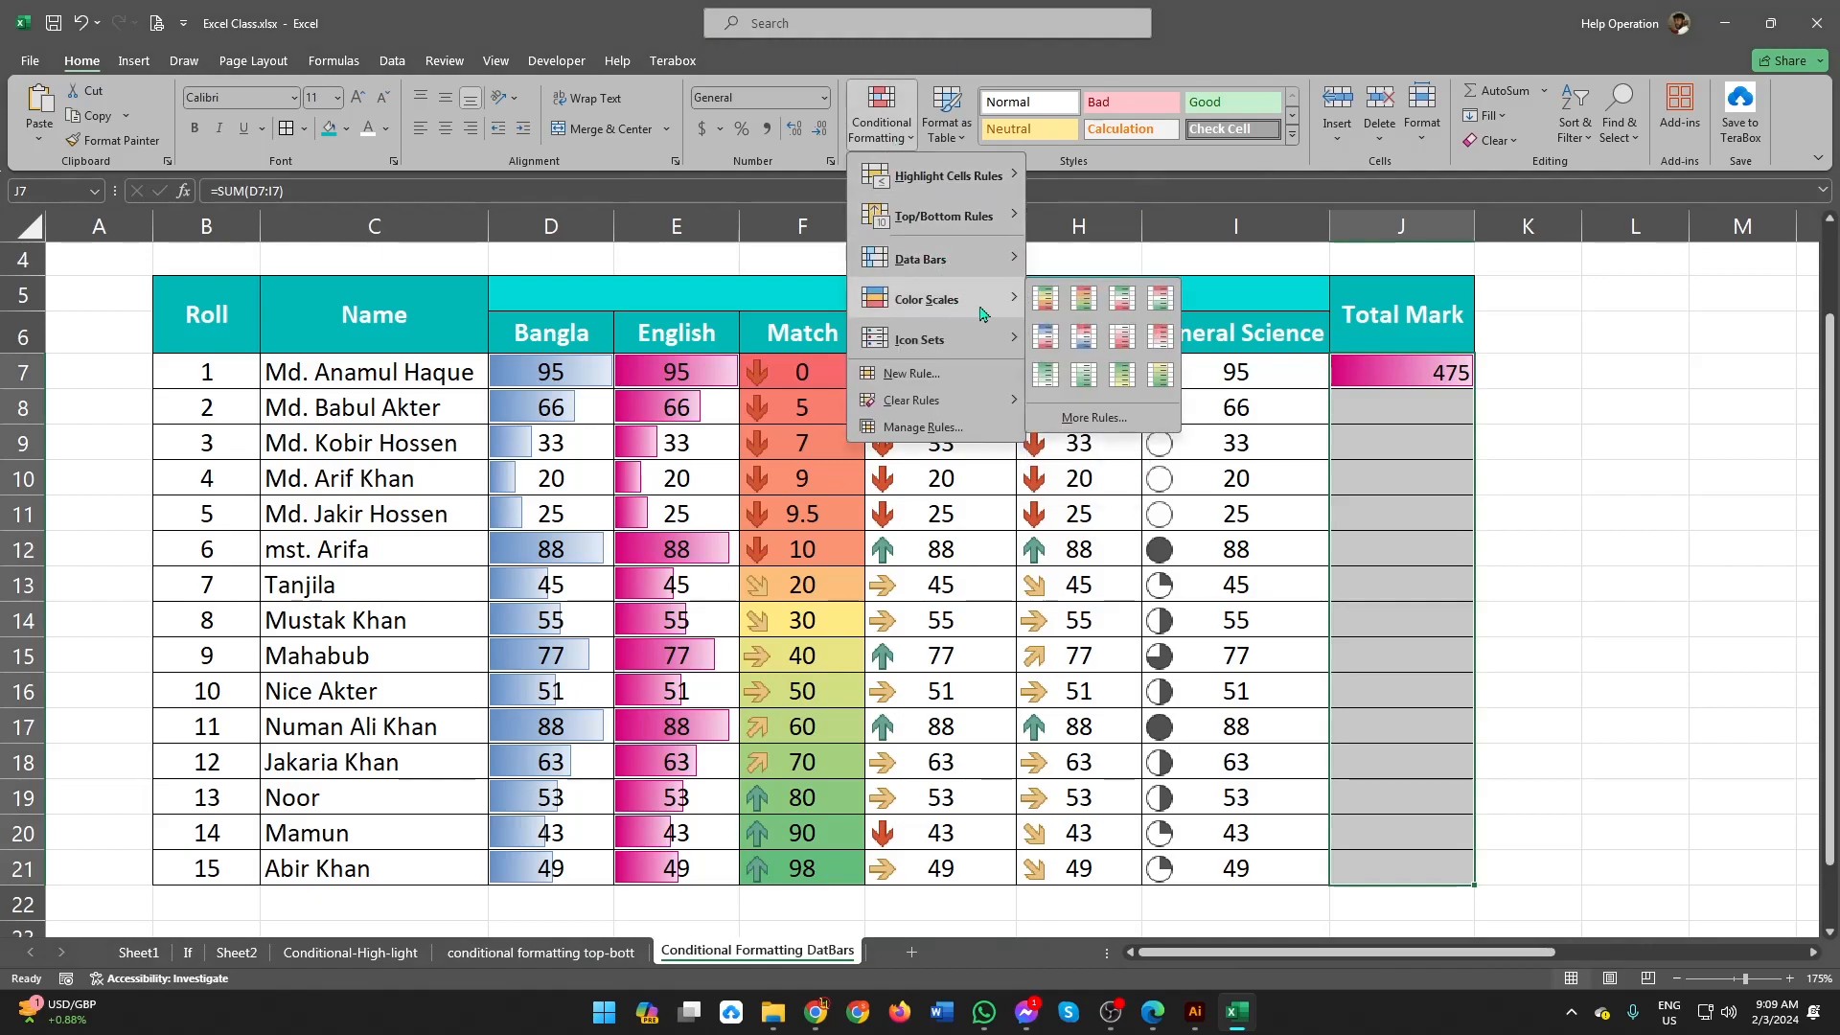
{"action": "left_click", "coordinate": [1083, 338]}
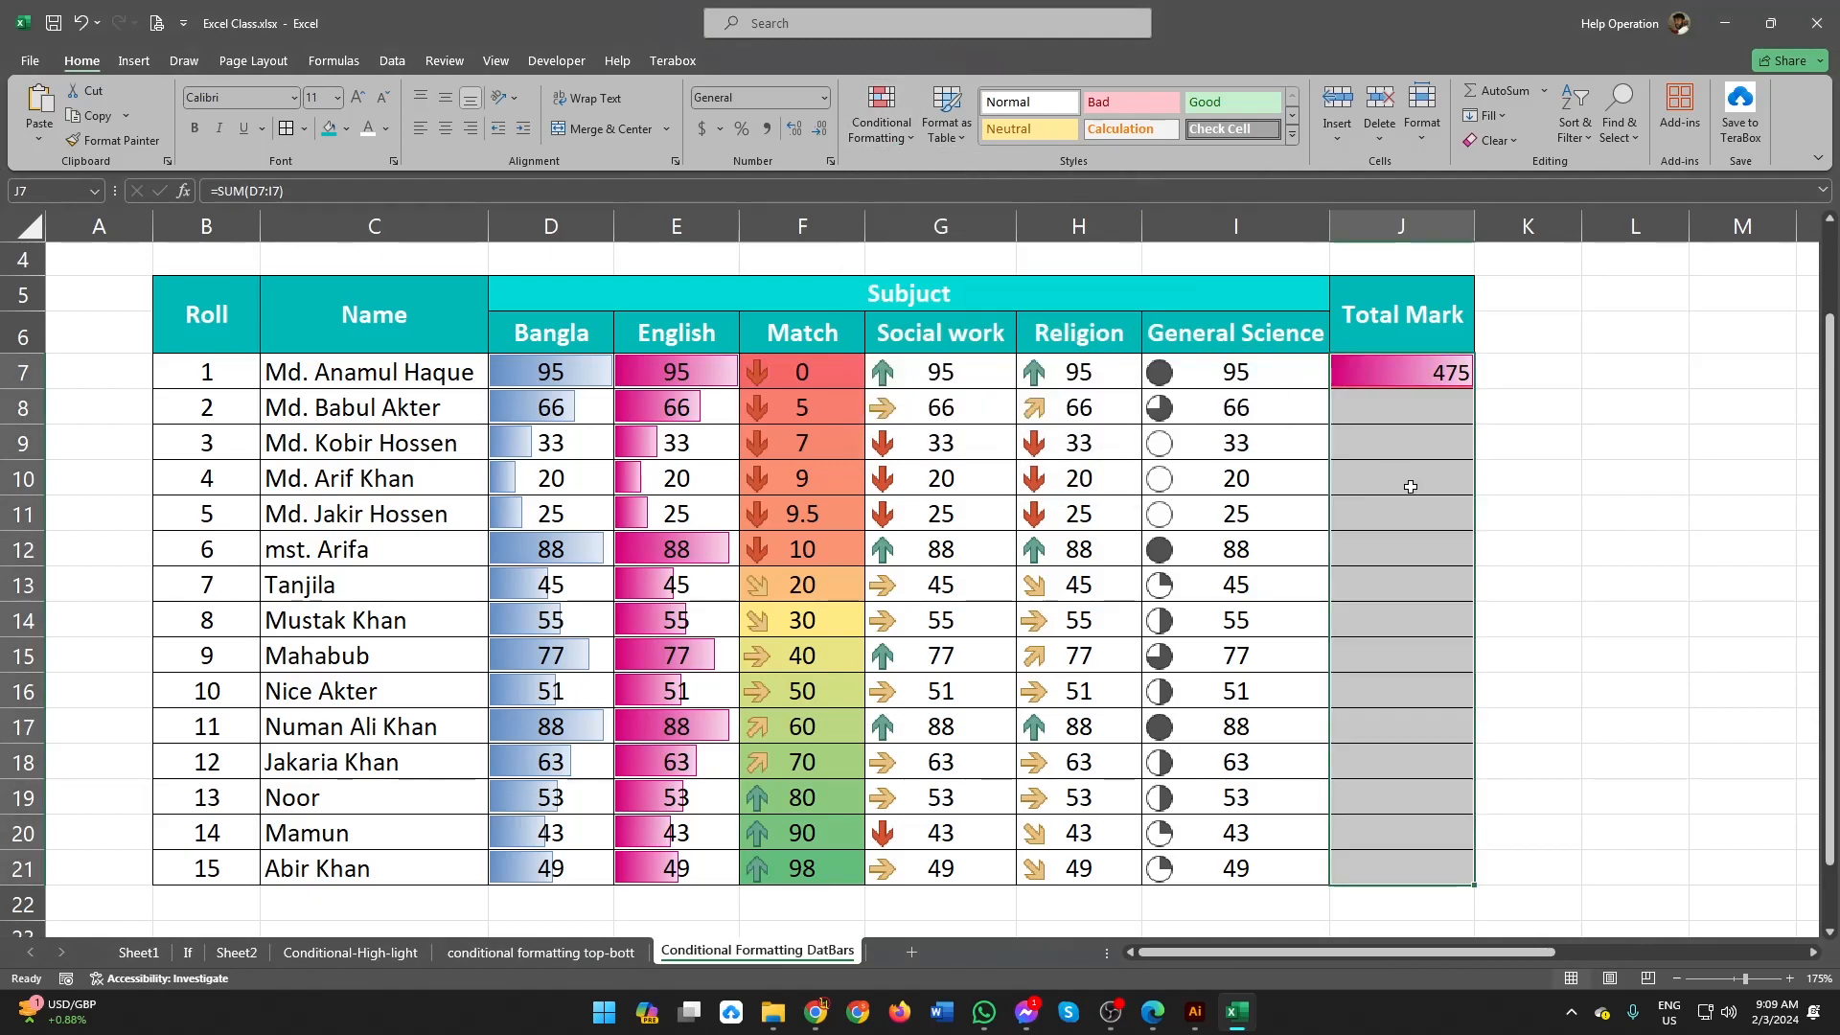
Step: Apply the white-green color scale to J7:J21, so that the lowest totals are shaded green
{"action": "left_click", "coordinate": [891, 130]}
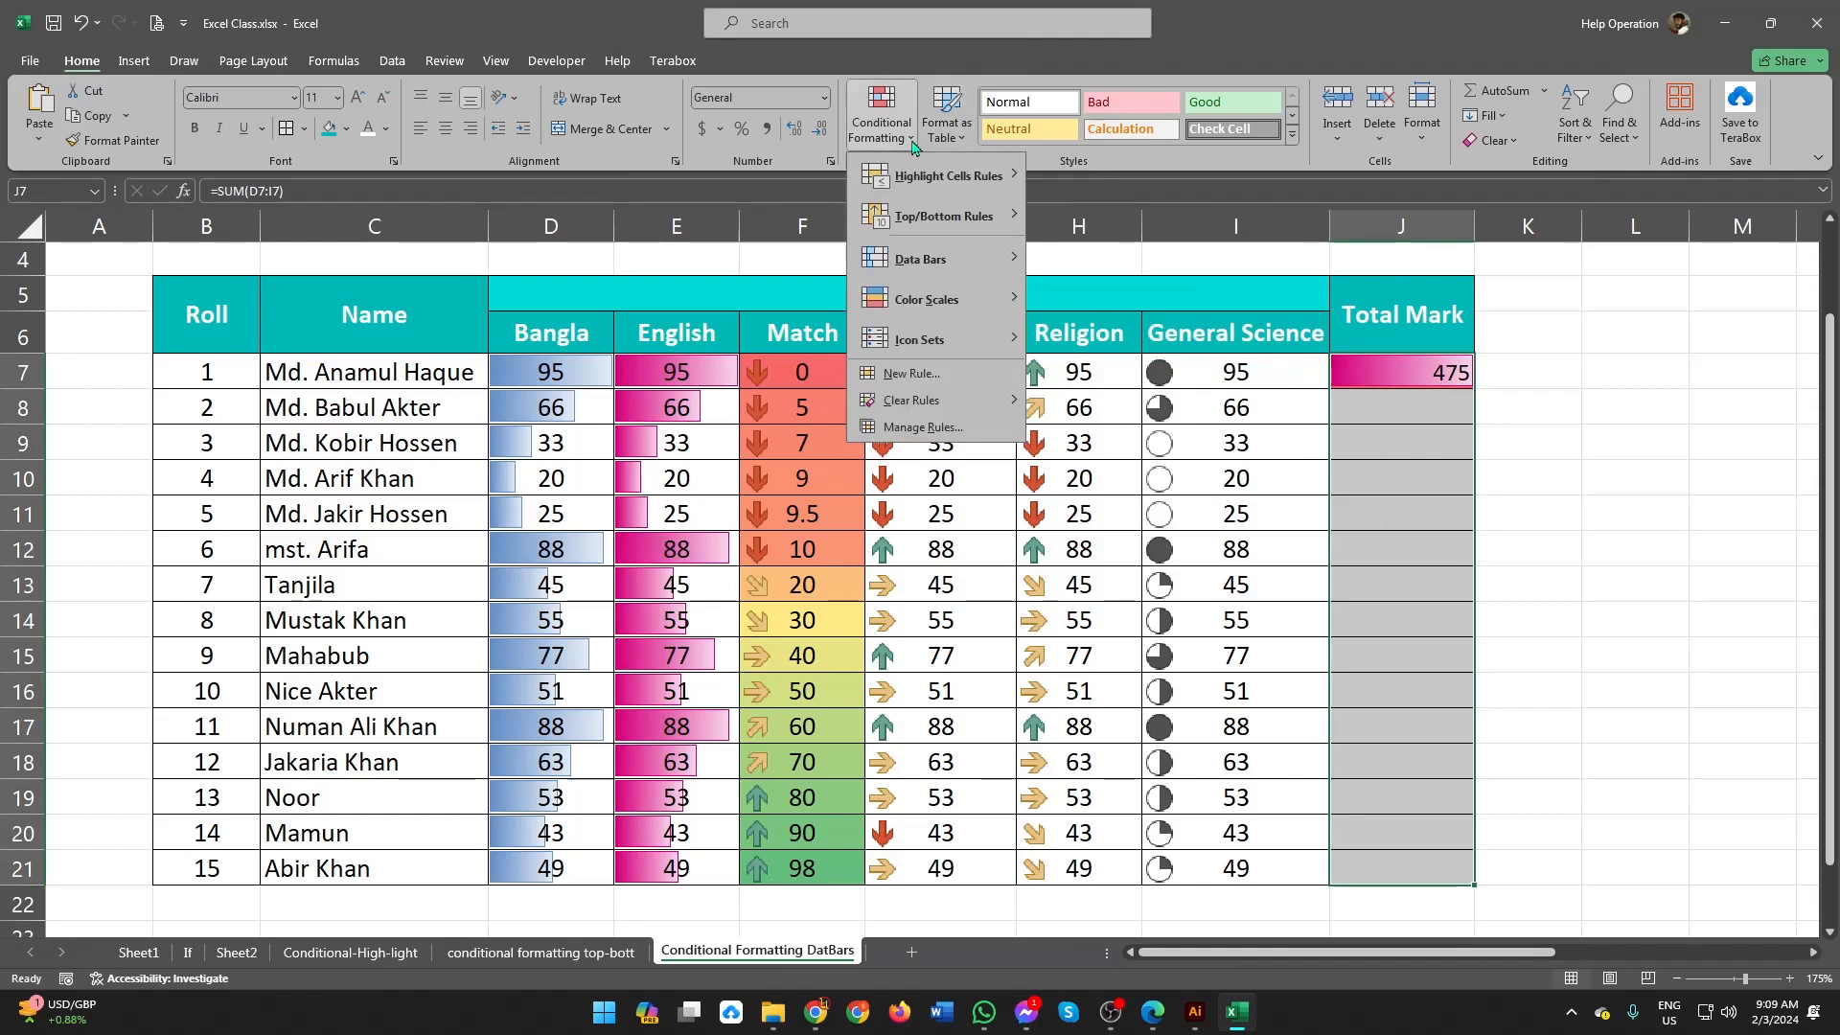
{"action": "mouse_move", "coordinate": [937, 304]}
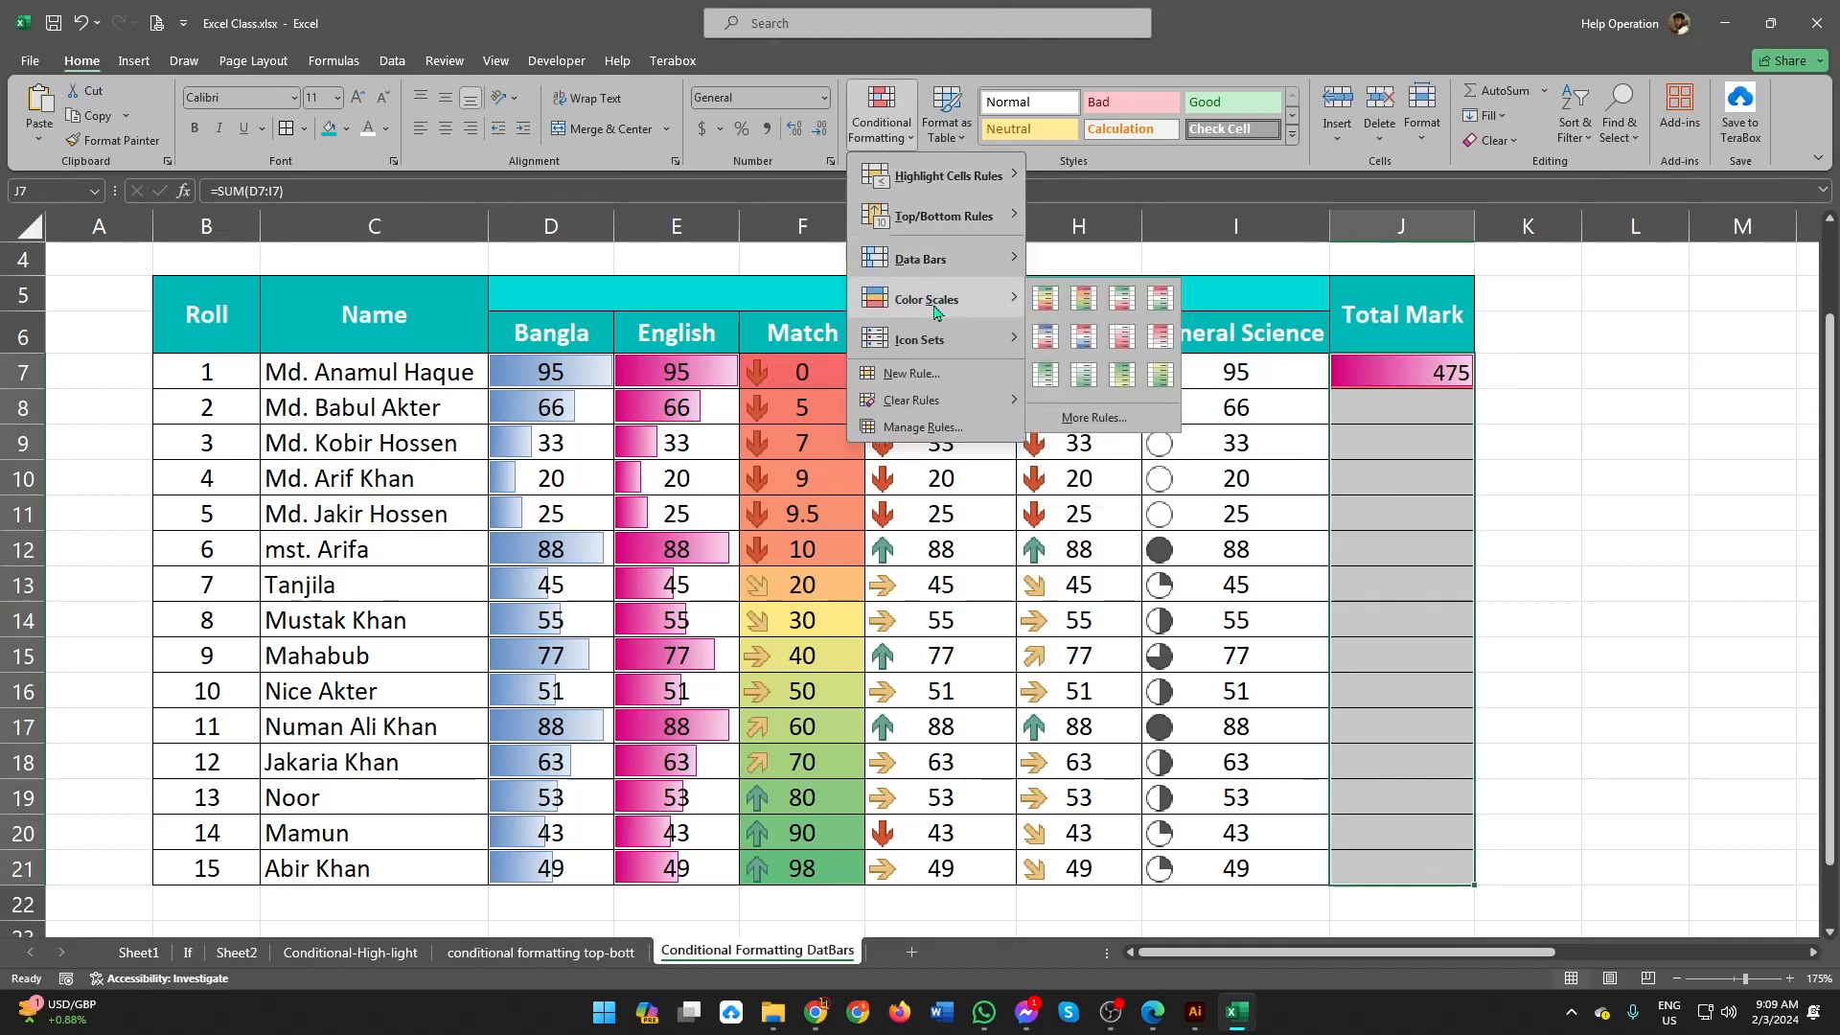
{"action": "left_click", "coordinate": [1087, 381]}
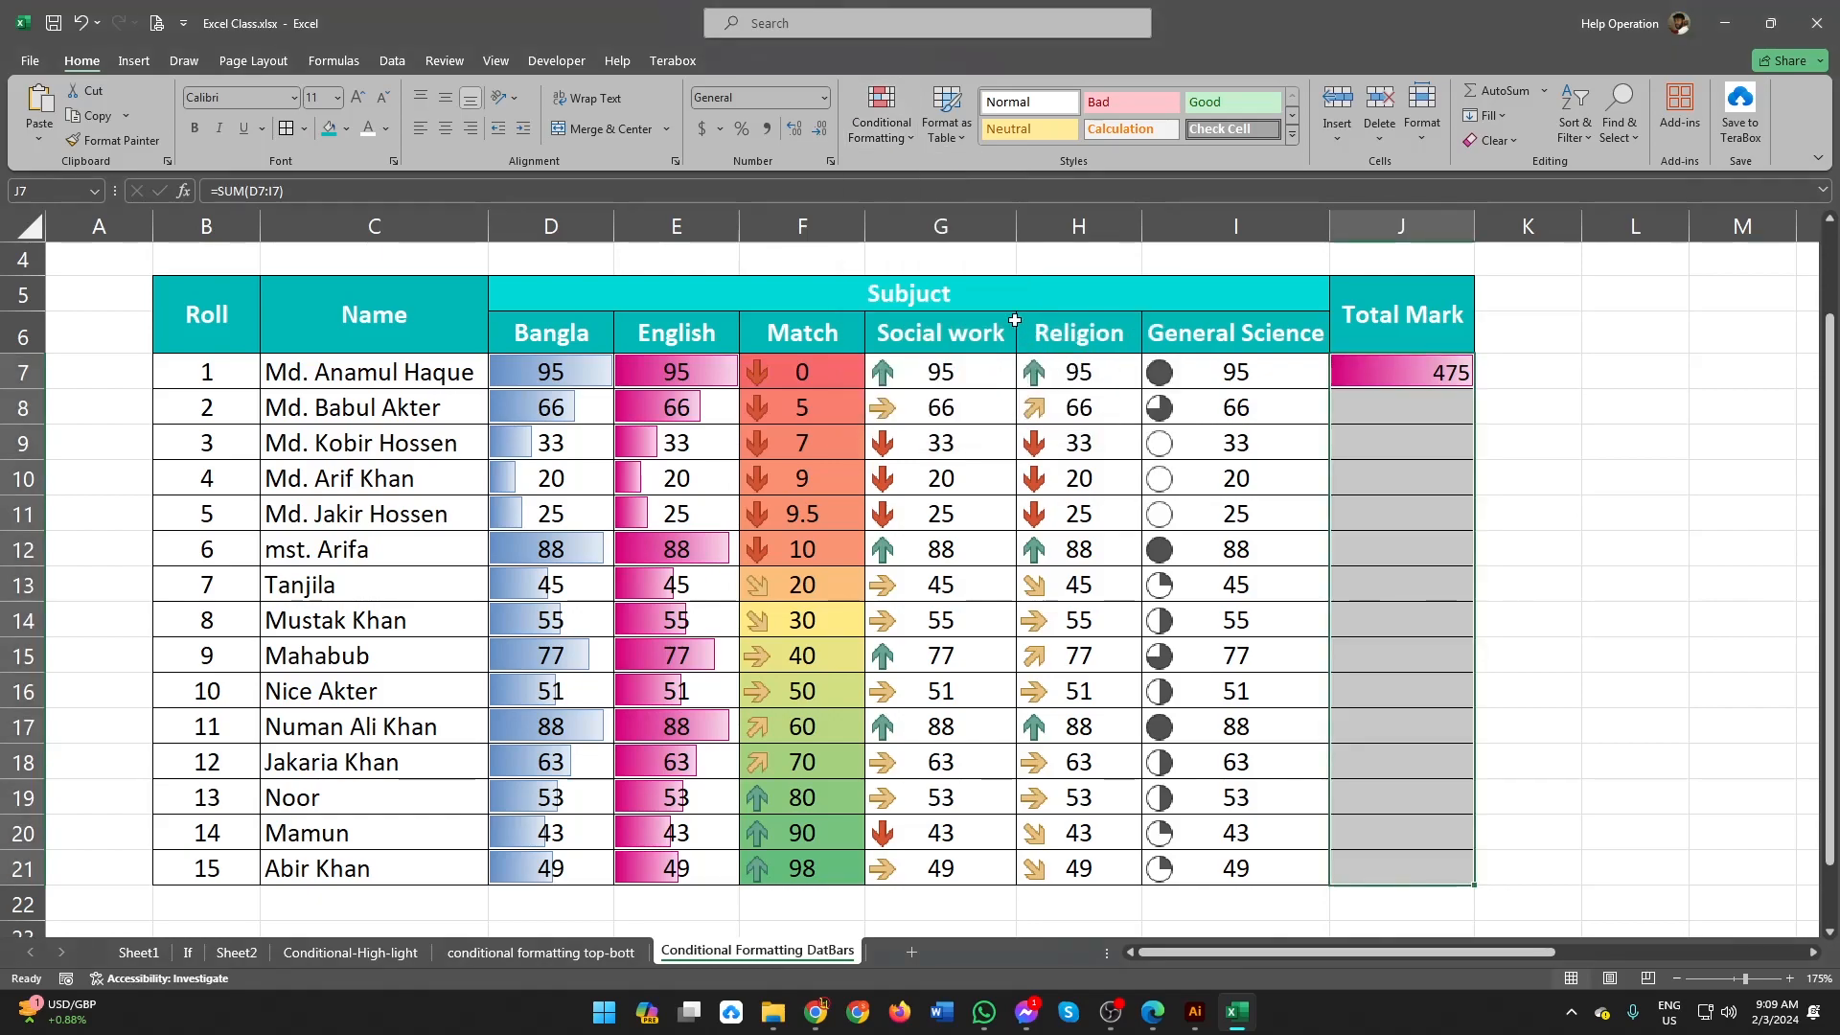
Step: Add the five-level signal bar rating icon set to the Total Mark cells J7:J21
{"action": "left_click", "coordinate": [882, 115]}
{"action": "mouse_move", "coordinate": [955, 347]}
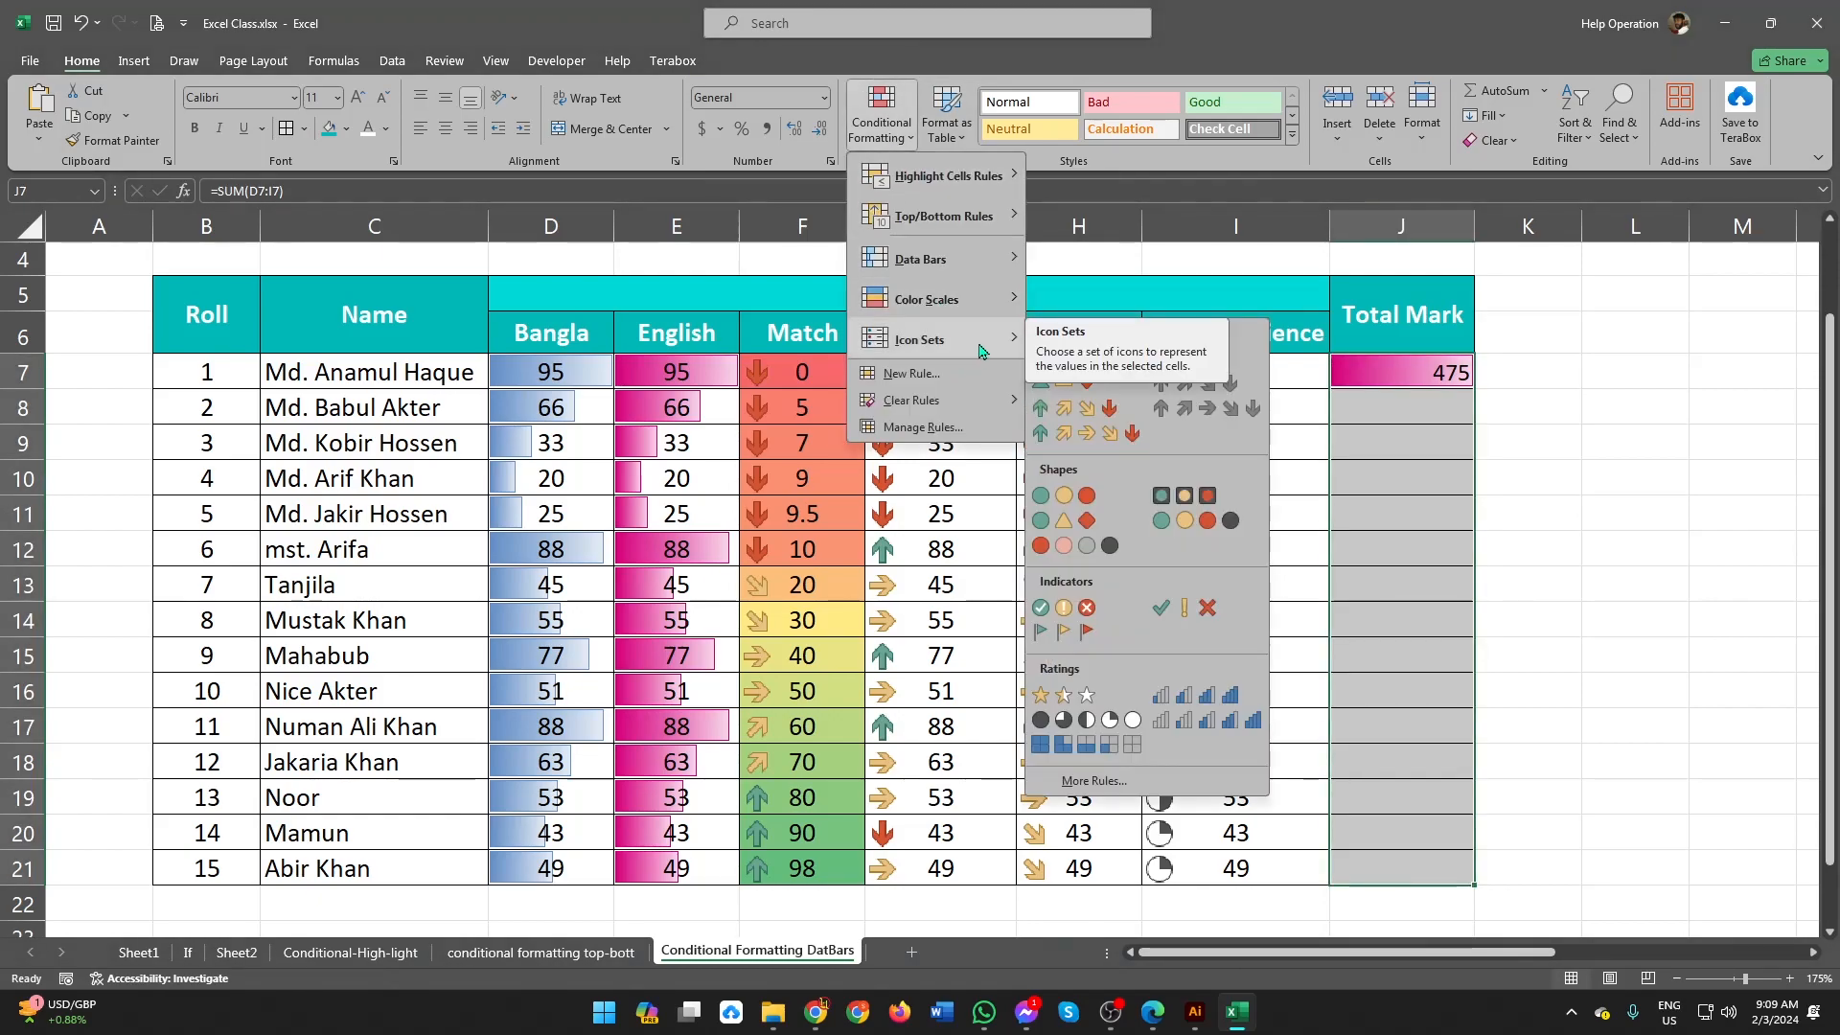
{"action": "left_click", "coordinate": [1235, 721]}
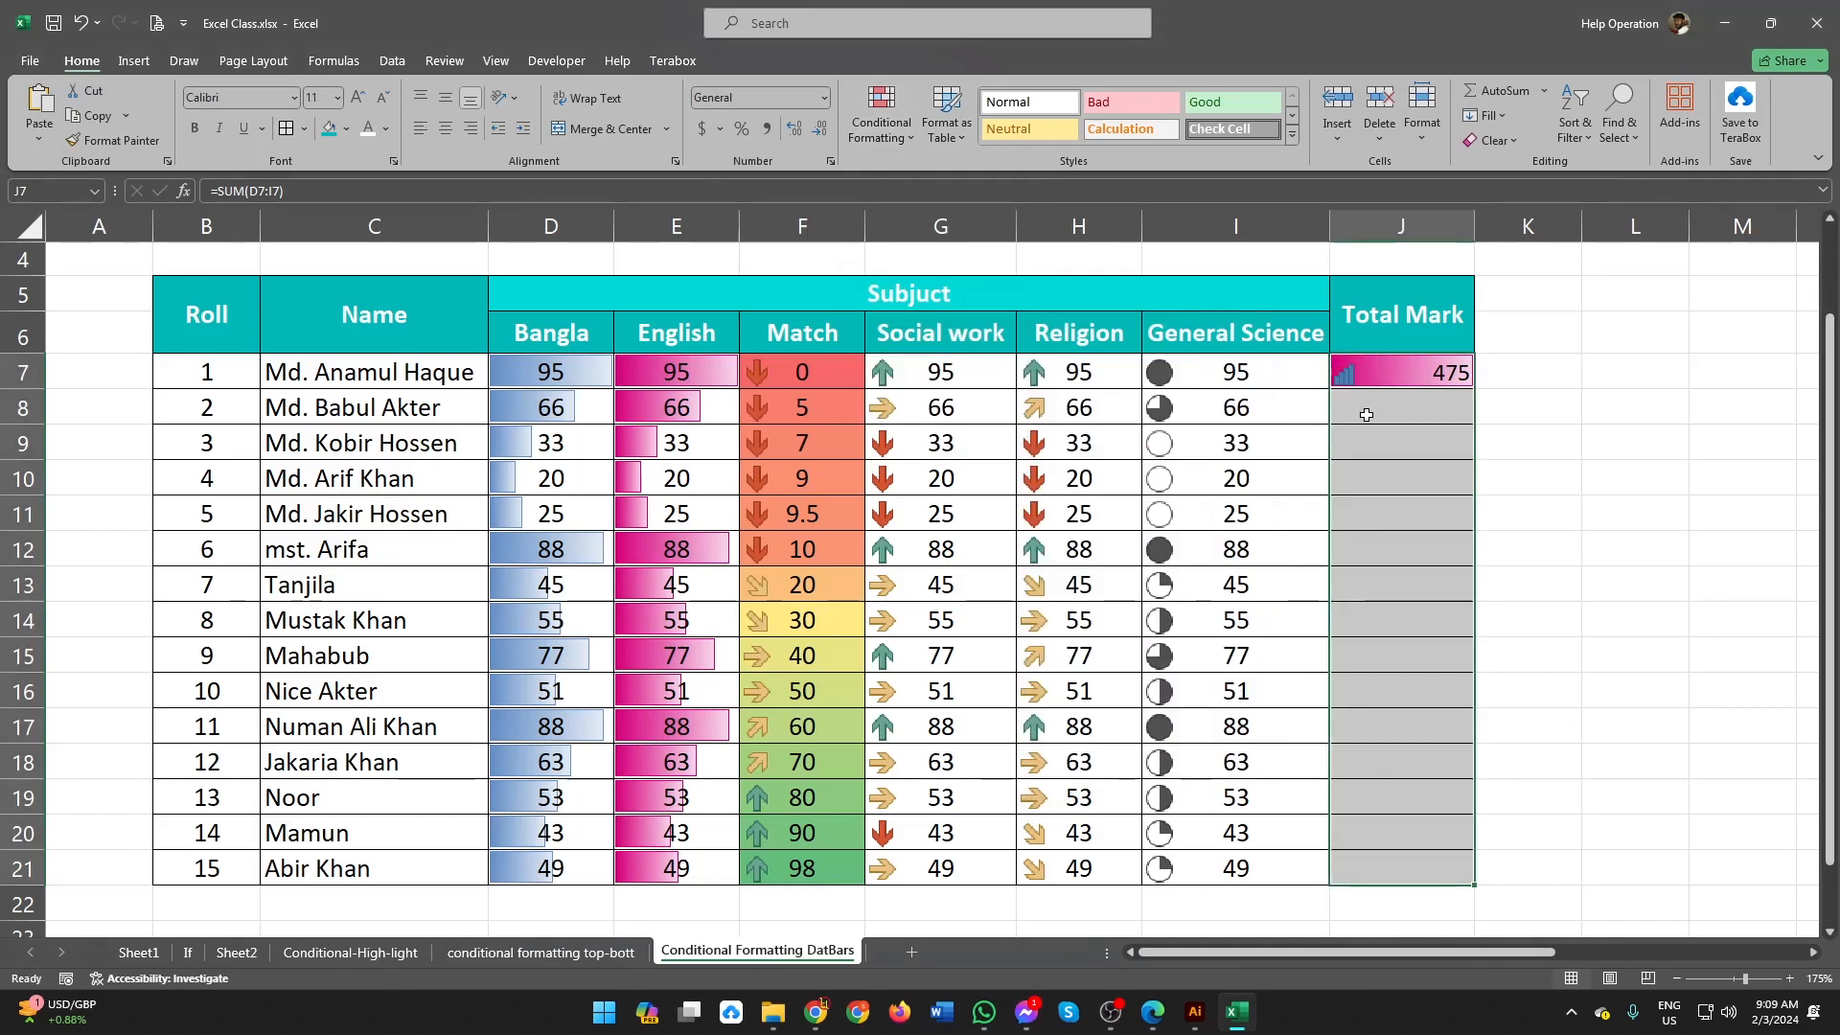
Step: Fill the SUM formula from J7 down through J21 and check the formatted total in J17
{"action": "left_click", "coordinate": [1384, 373]}
{"action": "left_click_drag", "start_coordinate": [1471, 439], "coordinate": [1485, 881]}
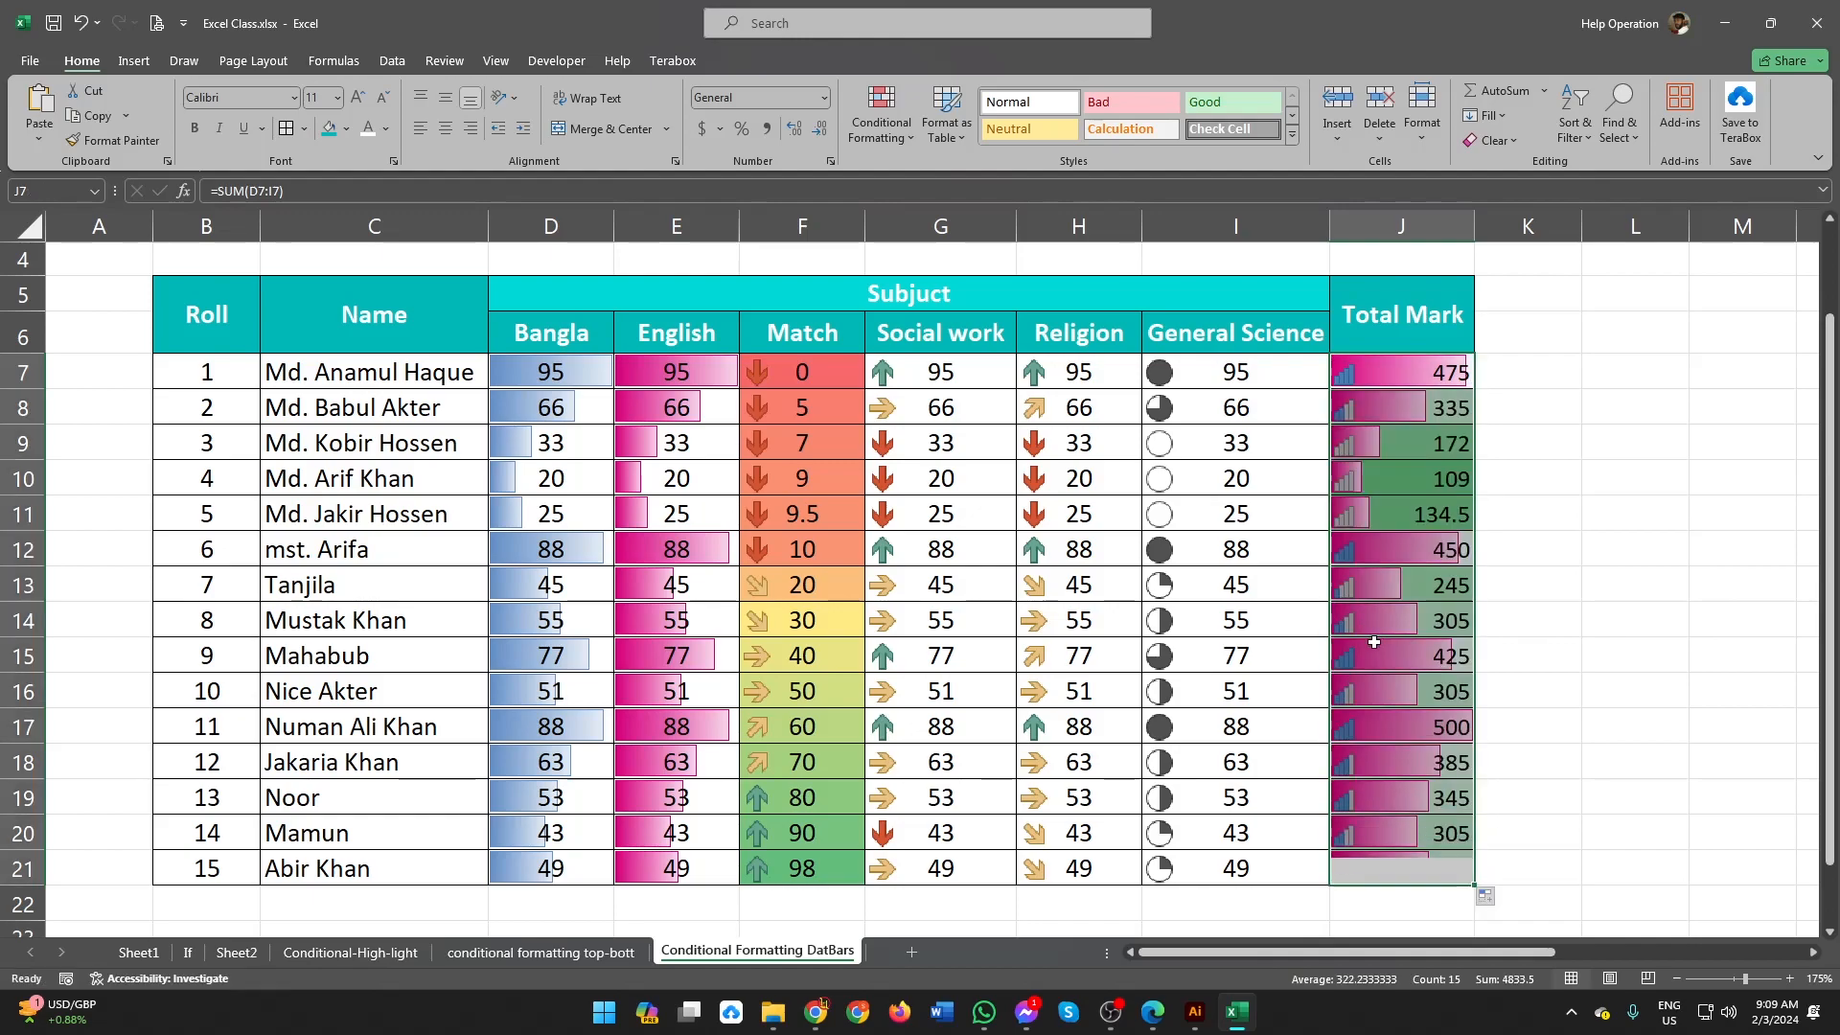
{"action": "left_click", "coordinate": [1391, 726]}
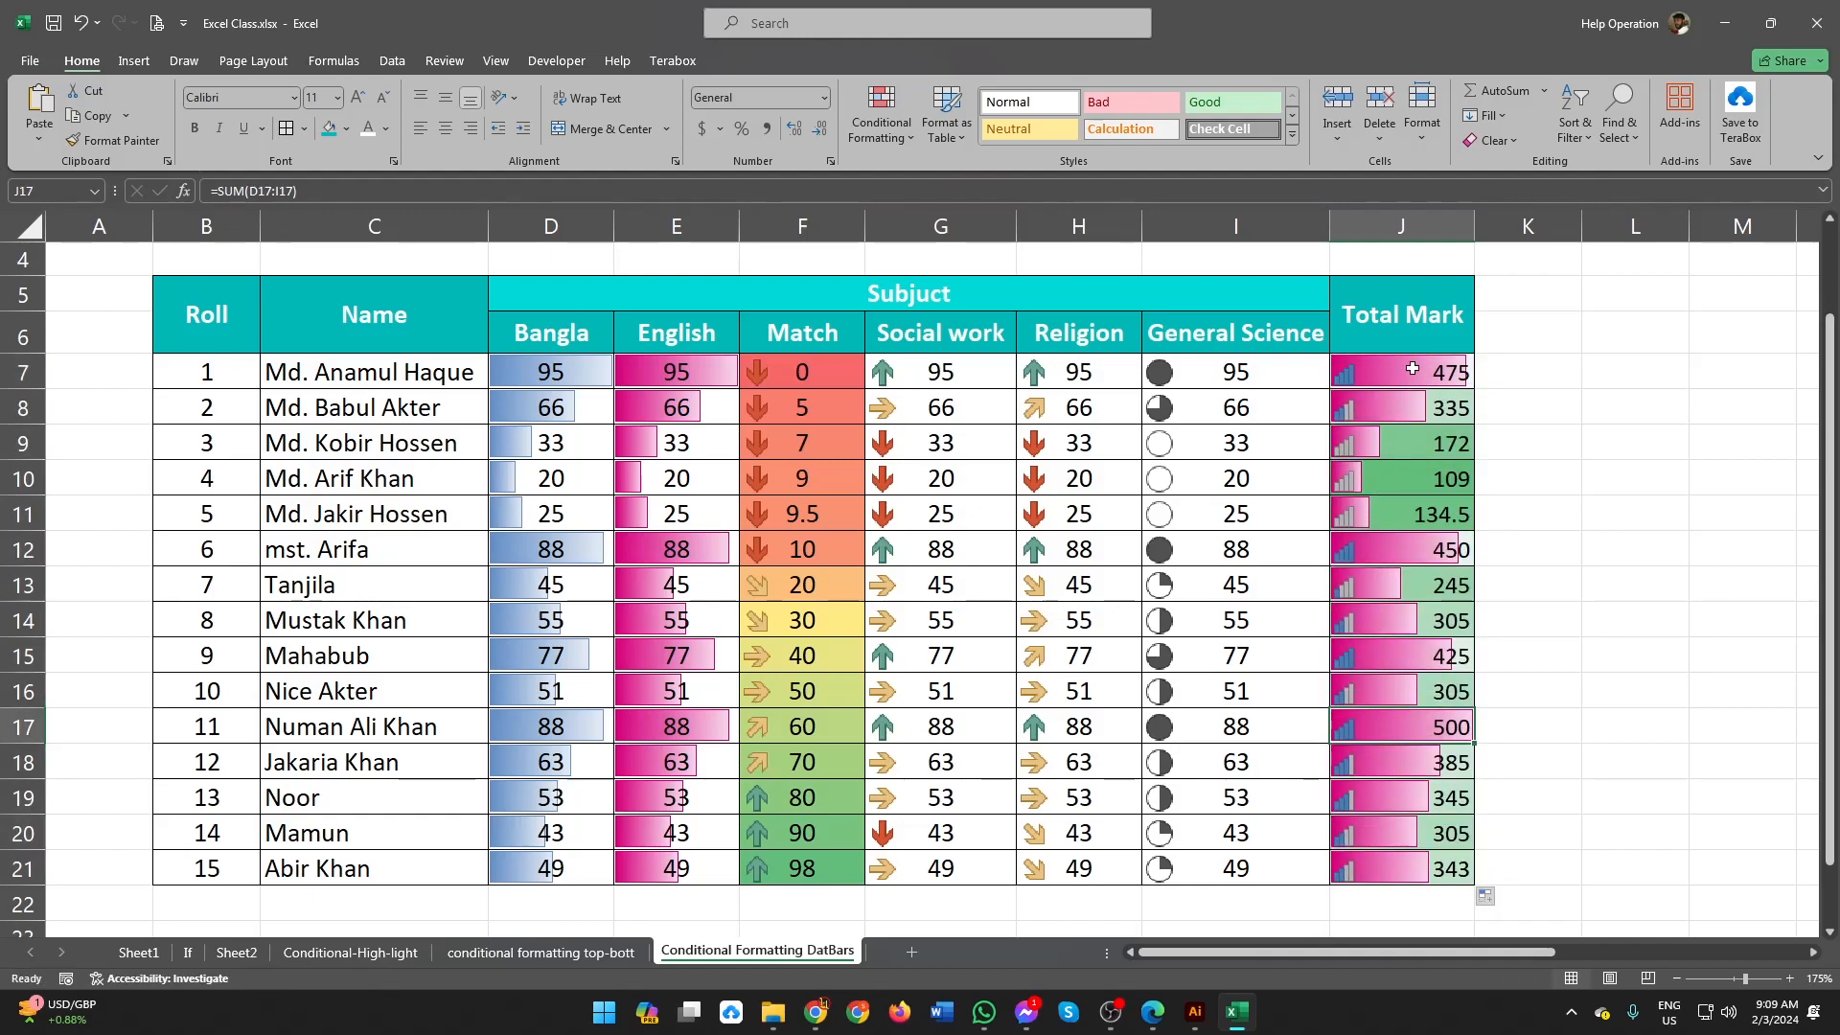